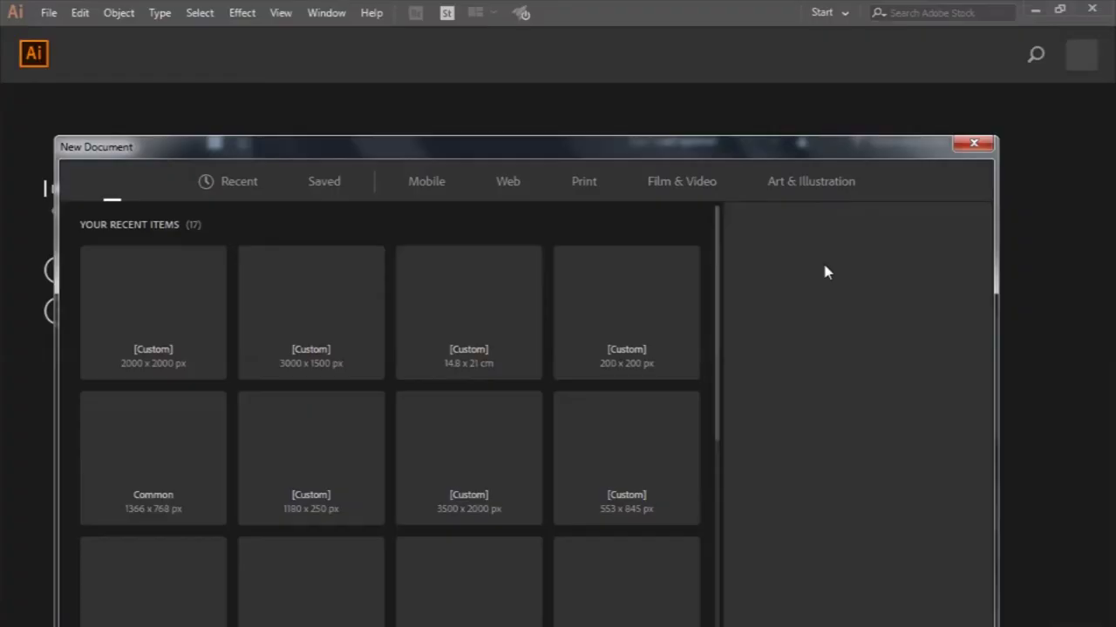
Create a landscape 3000 × 1500 px document named 'Music design background concept'.
triple_click(805, 263)
type("Music design backgroun")
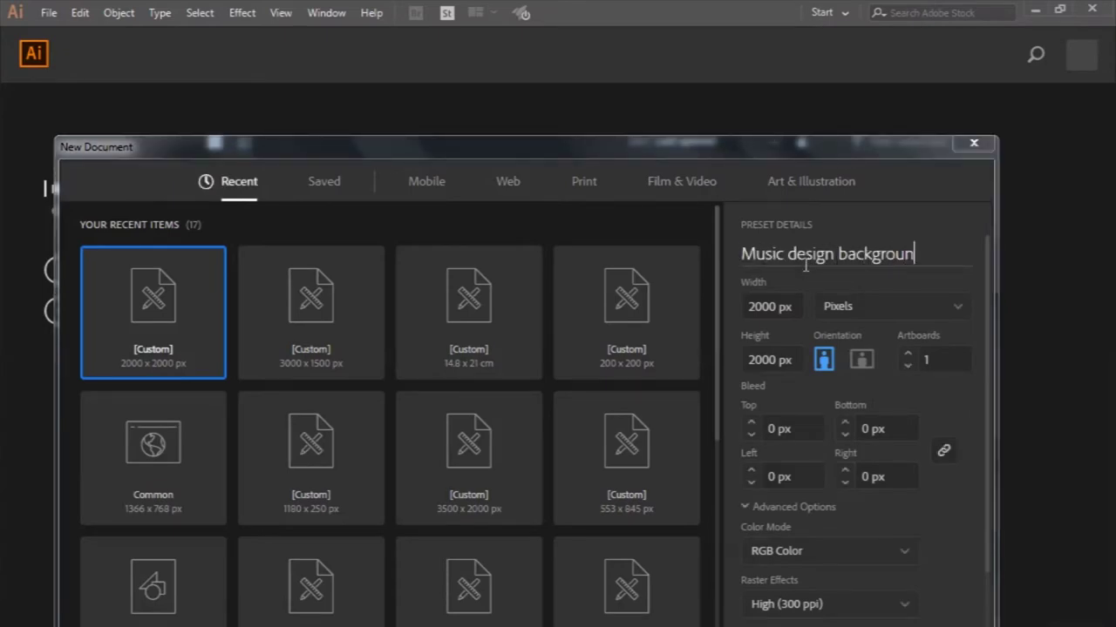
type("pt")
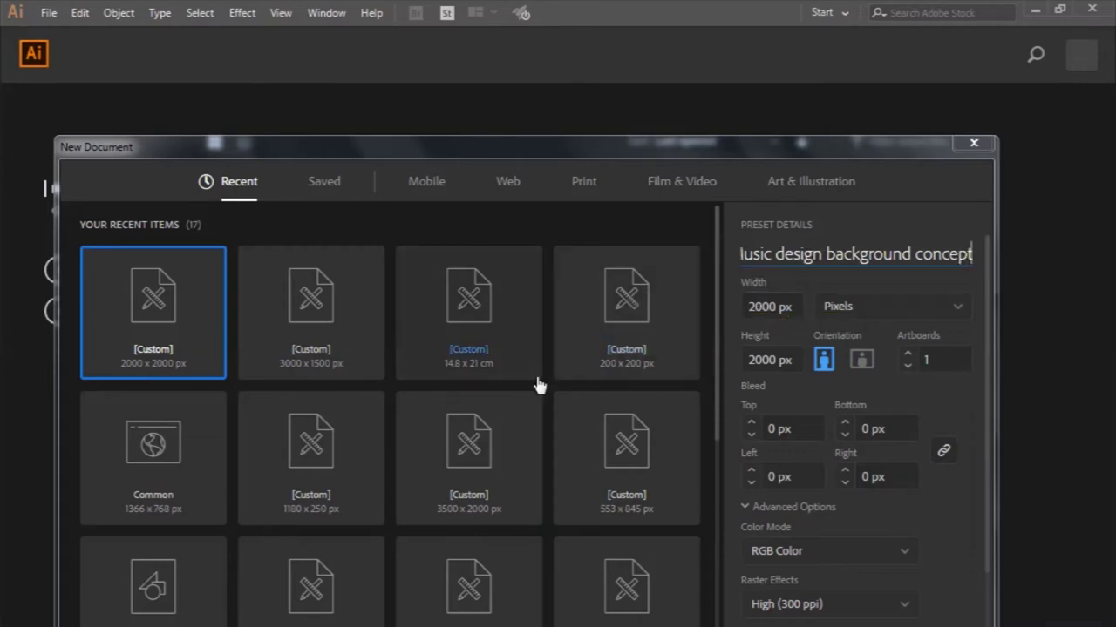
left_click(364, 360)
scroll(976, 506, "down", 2)
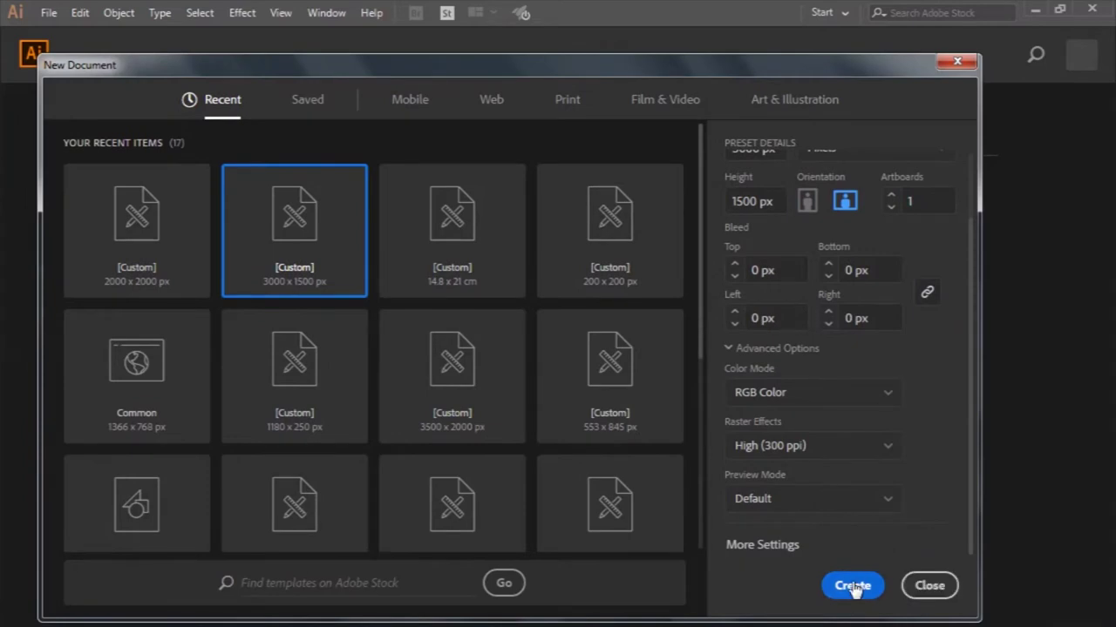
left_click(851, 586)
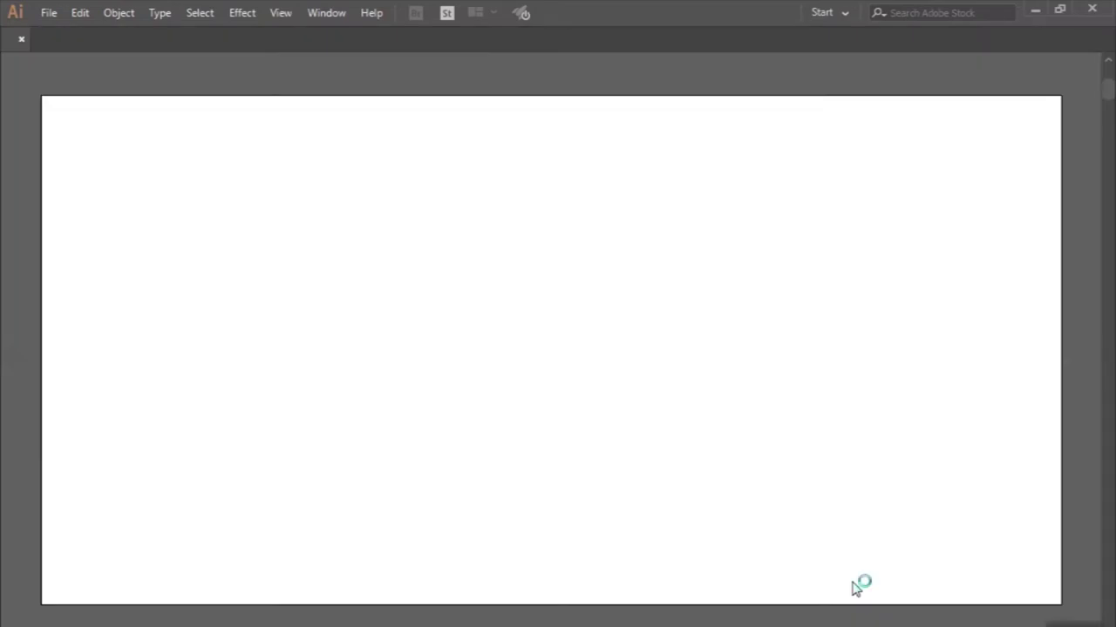
Draw a short vertical line near the artboard's left side with the Pen tool.
scroll(656, 551, "down", 2)
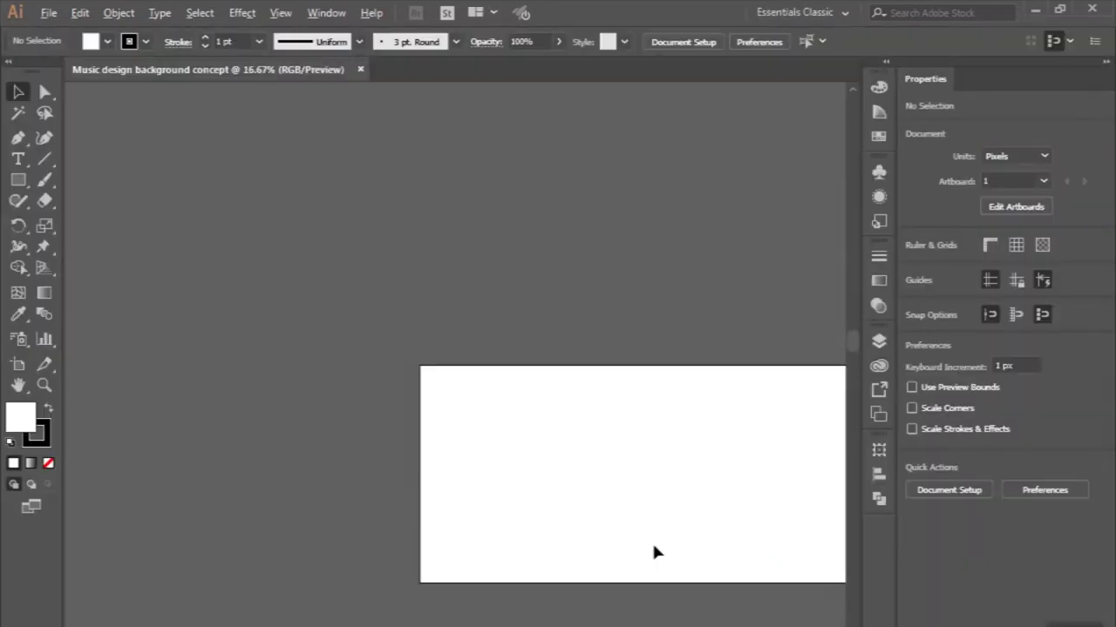
scroll(548, 513, "down", 1)
scroll(548, 513, "right", 3)
scroll(456, 549, "up", 1)
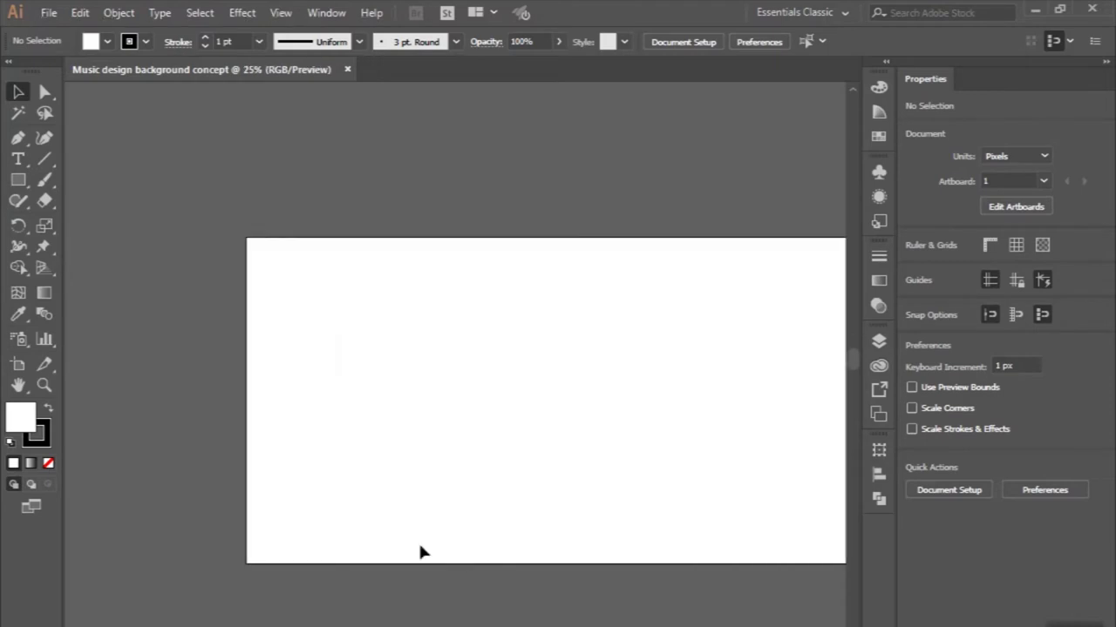
left_click(17, 138)
scroll(354, 363, "up", 1)
left_click(262, 383)
left_click(263, 431)
key("v")
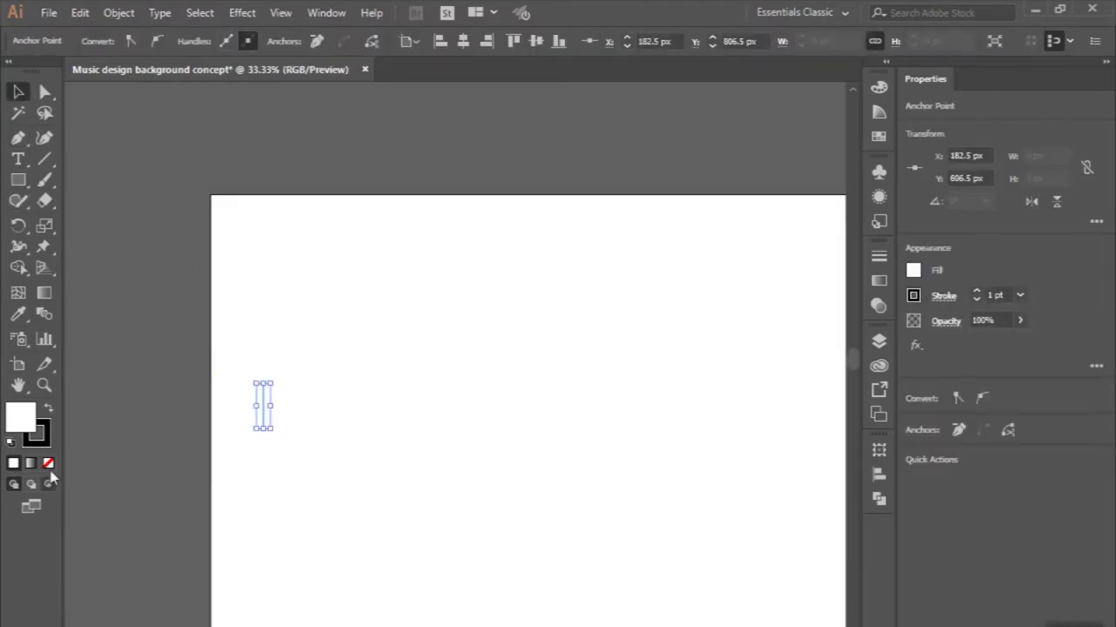
Remove the line's fill and apply the Touch Calligraphic brush, making a thick rounded bar.
key("ctrl+plus")
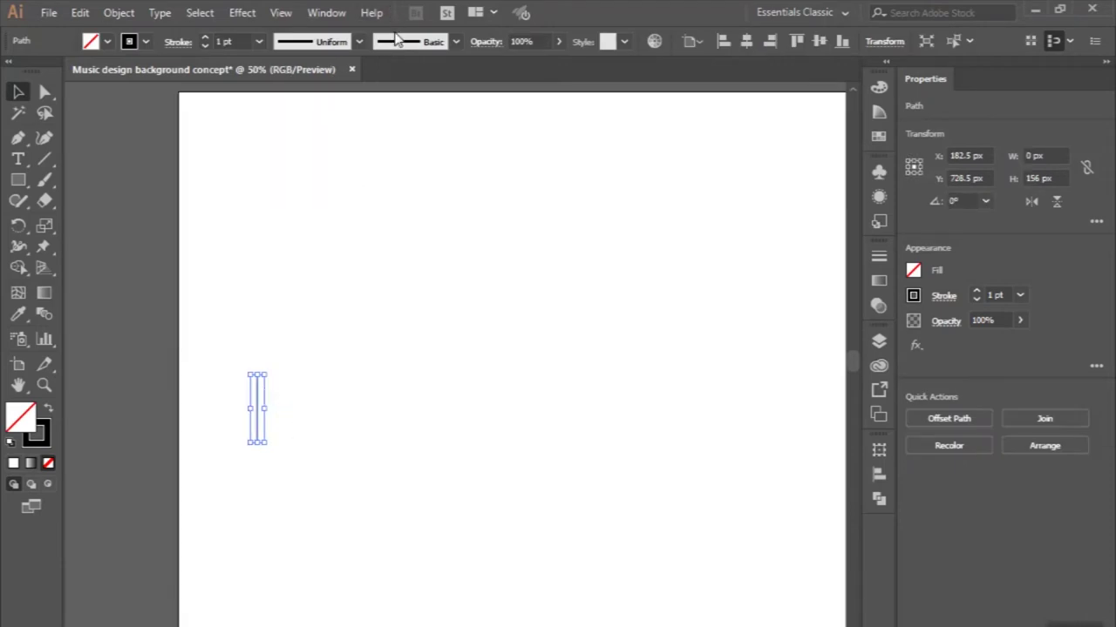
left_click(396, 39)
left_click(300, 81)
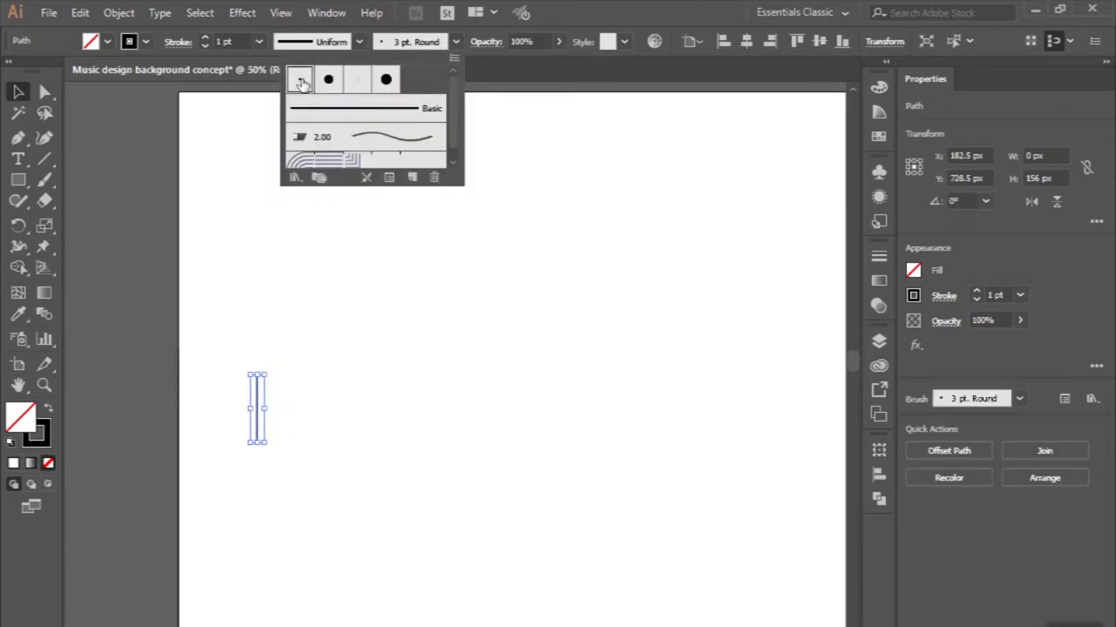
left_click(386, 79)
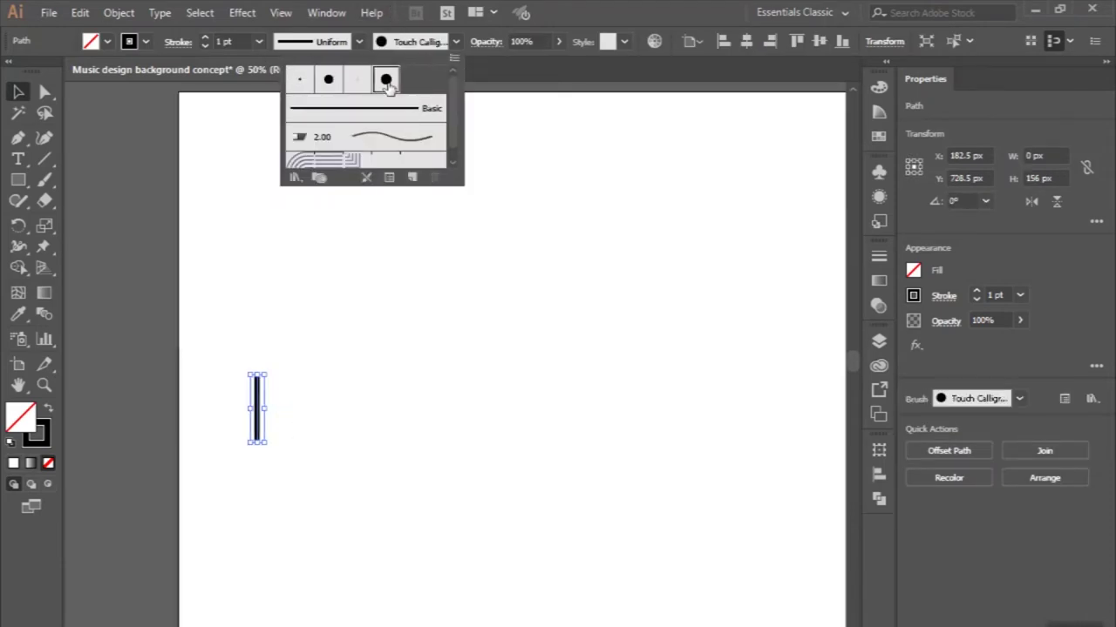
left_click(274, 243)
key("ctrl+plus")
scroll(266, 289, "up", 2)
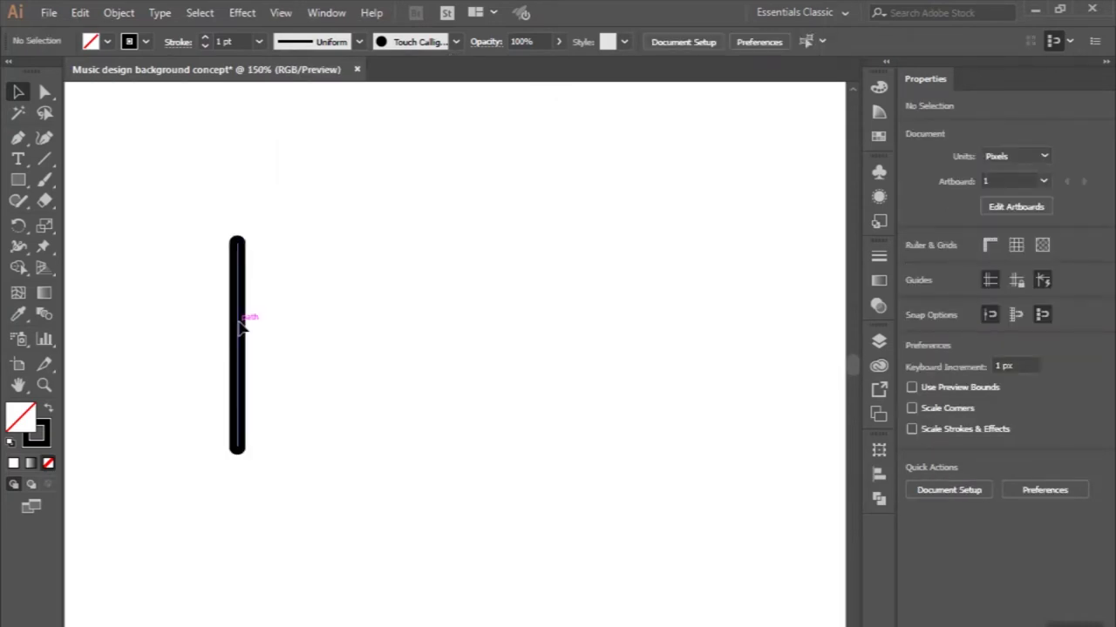
left_click(239, 322)
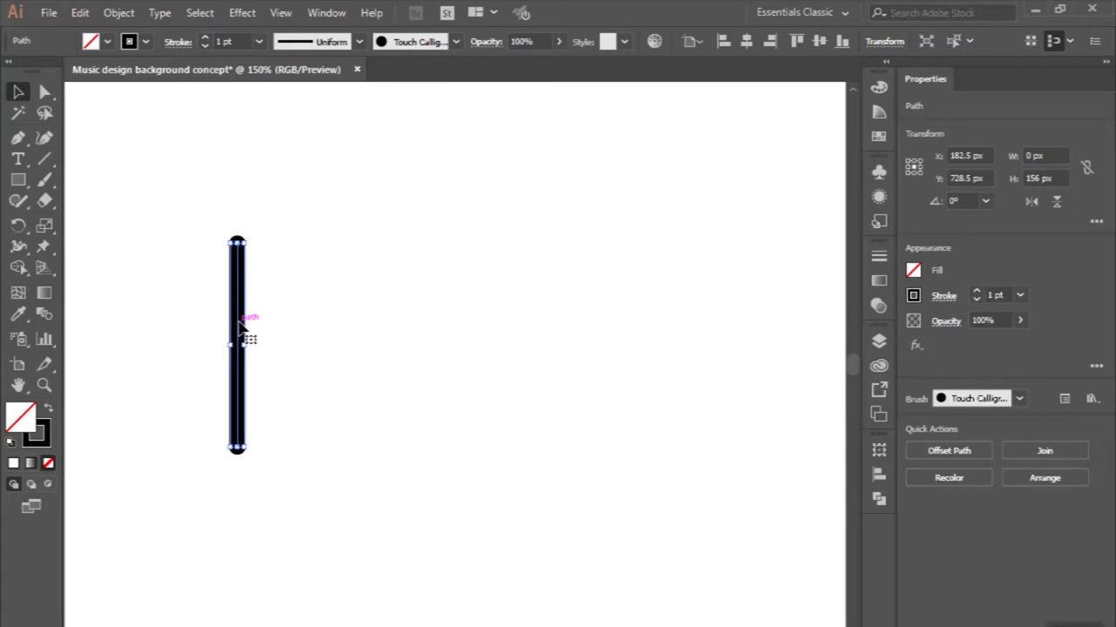
Duplicate the bar to its right and stretch the copy taller.
left_click_drag(243, 322, 282, 323)
left_click_drag(277, 242, 277, 209)
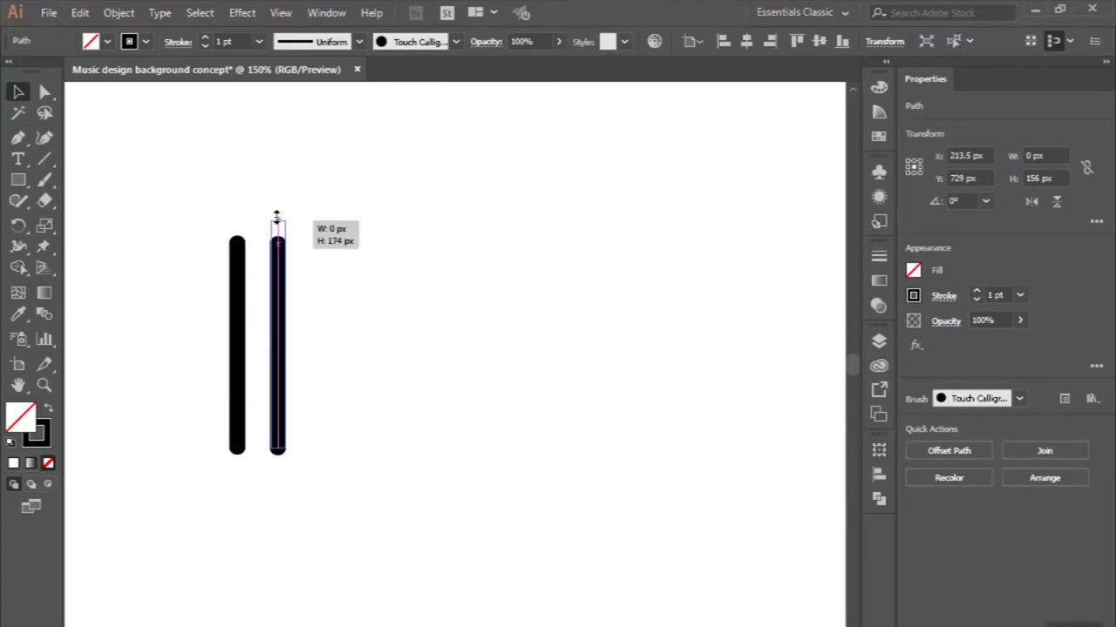
left_click_drag(277, 296, 277, 308)
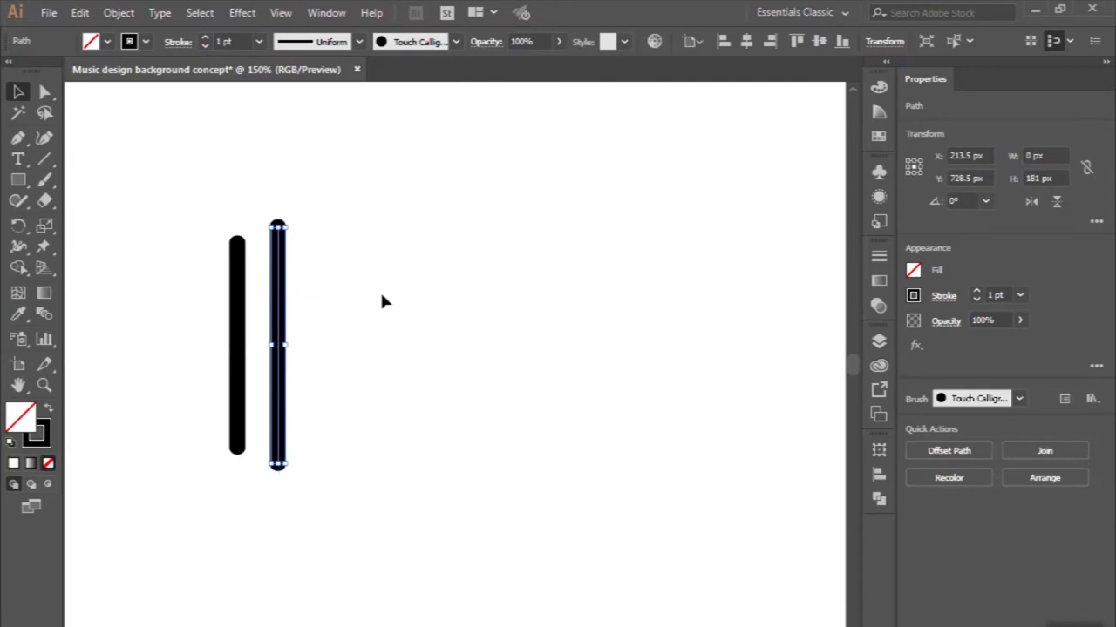
left_click(381, 302)
scroll(381, 302, "down", 3)
scroll(380, 302, "down", 1)
scroll(349, 299, "down", 1)
scroll(273, 299, "up", 2)
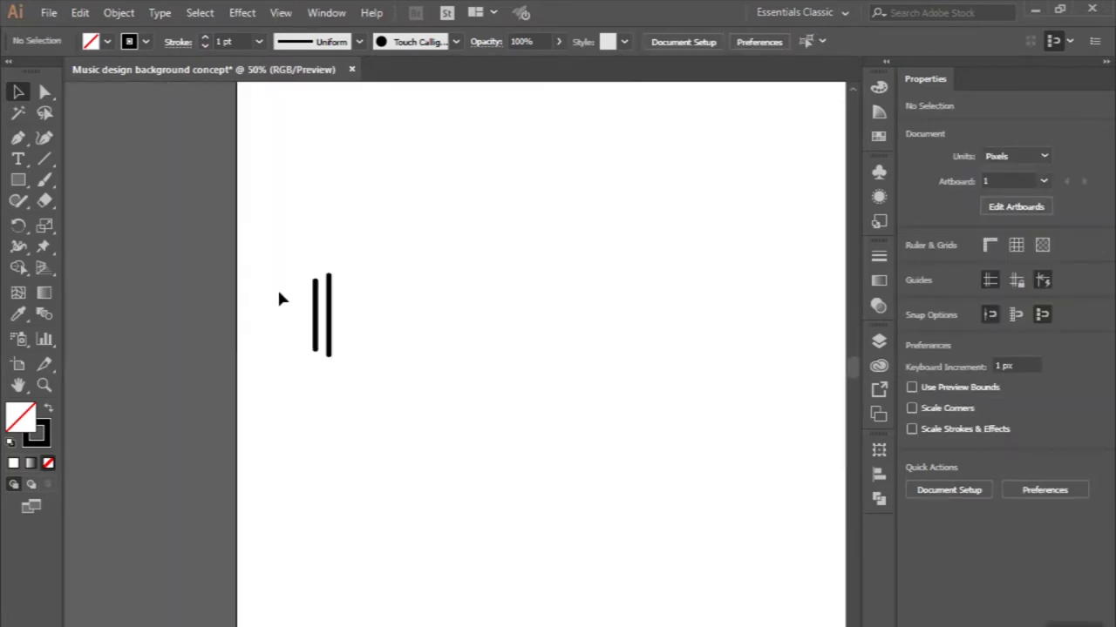
scroll(281, 296, "up", 1)
scroll(284, 289, "up", 1)
Add a third, even taller bar to the right, centred vertically with the others.
left_click_drag(277, 288, 306, 287)
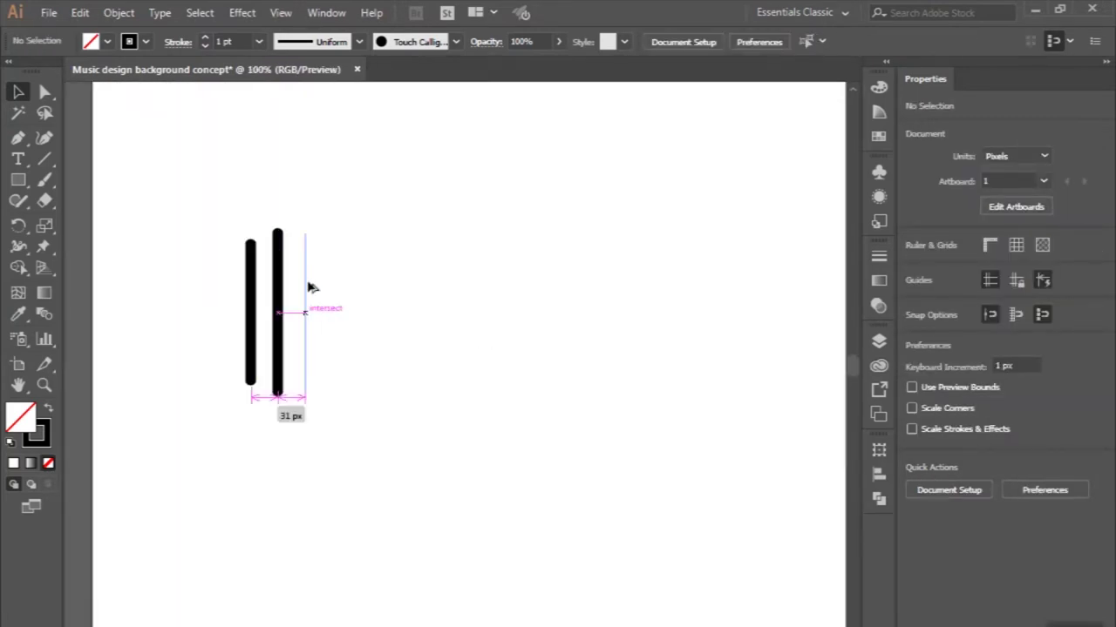
left_click_drag(304, 231, 304, 187)
left_click_drag(305, 235, 305, 257)
left_click(410, 294)
scroll(411, 294, "down", 1)
scroll(329, 301, "up", 1)
Copy more bars rightward to complete a cluster of seven varying-height bars.
left_click_drag(167, 311, 244, 302)
left_click(329, 301)
mouse_move(203, 300)
left_mouse_down()
mouse_move(274, 301)
mouse_move(329, 268)
left_mouse_up()
left_click(359, 306)
left_click(426, 279)
key("ctrl+minus")
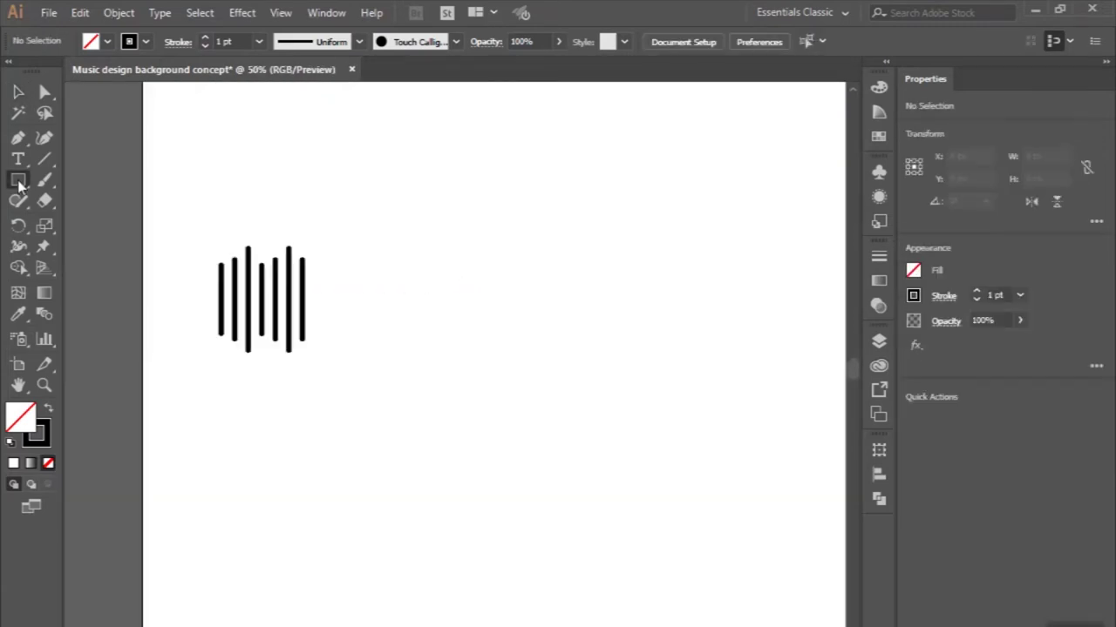
left_click_drag(17, 180, 70, 221)
key("ctrl+plus")
Draw a 22 px solid black circle with no stroke right of the bars.
left_click_drag(293, 279, 306, 293)
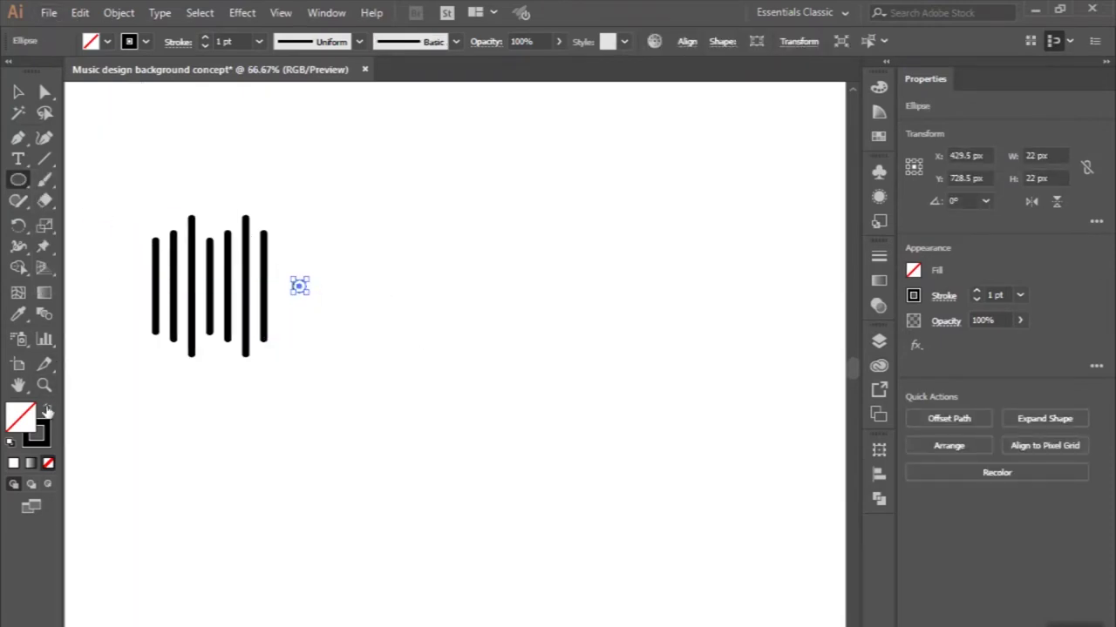
left_click(51, 407)
key("v")
left_click(331, 294)
scroll(331, 294, "up", 2)
Duplicate the circle with Ctrl+D into a row of five evenly spaced dots.
mouse_move(267, 291)
left_mouse_down()
mouse_move(251, 291)
mouse_move(341, 291)
mouse_move(321, 294)
left_mouse_up()
key("ctrl+d")
key("ctrl+d")
key("ctrl+d")
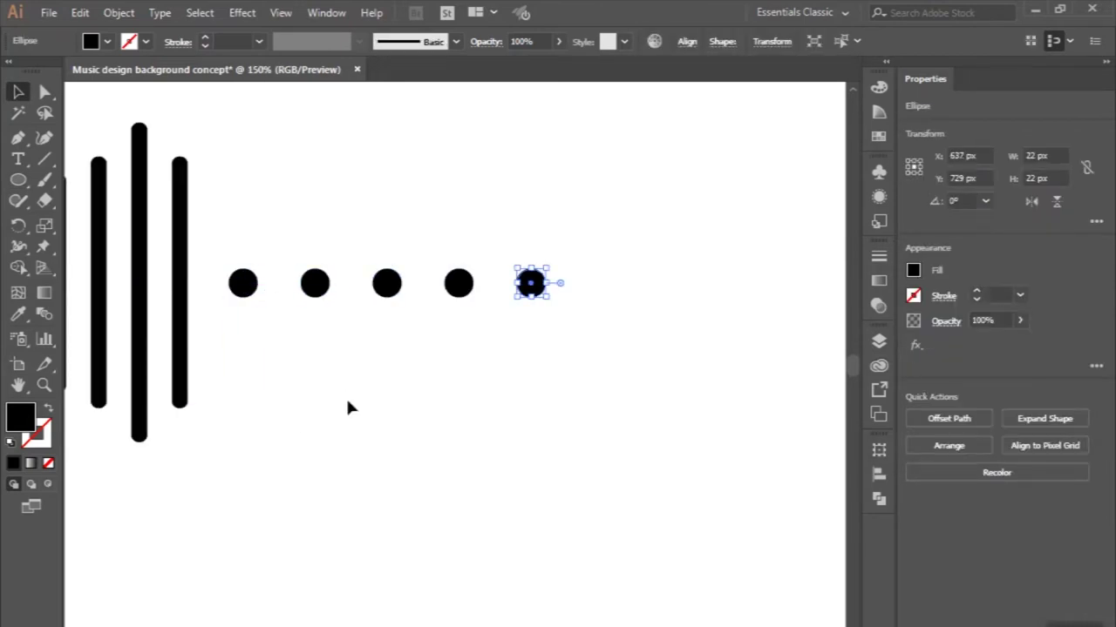
left_click(347, 407)
scroll(346, 406, "down", 2)
scroll(347, 406, "down", 1)
scroll(346, 407, "down", 2)
scroll(347, 406, "down", 1)
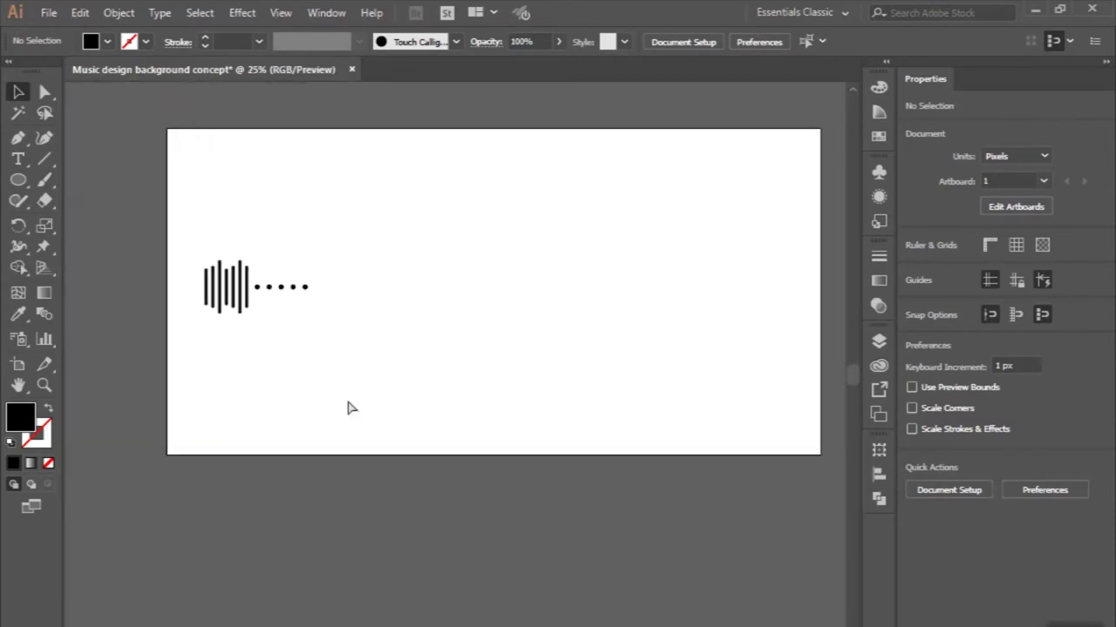
scroll(224, 264, "up", 1)
Scale the whole row of dots smaller.
mouse_move(219, 276)
left_mouse_down()
mouse_move(242, 274)
mouse_move(300, 328)
left_mouse_up()
scroll(302, 314, "up", 4)
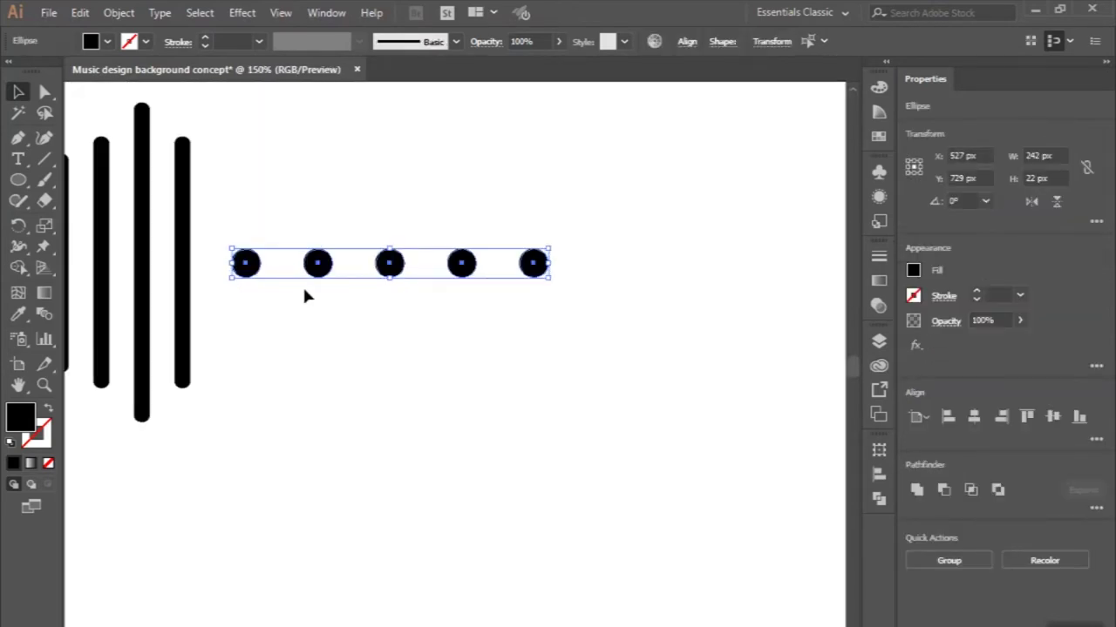
scroll(523, 258, "up", 1)
left_click_drag(550, 248, 416, 280)
left_click(480, 369)
scroll(480, 369, "down", 4)
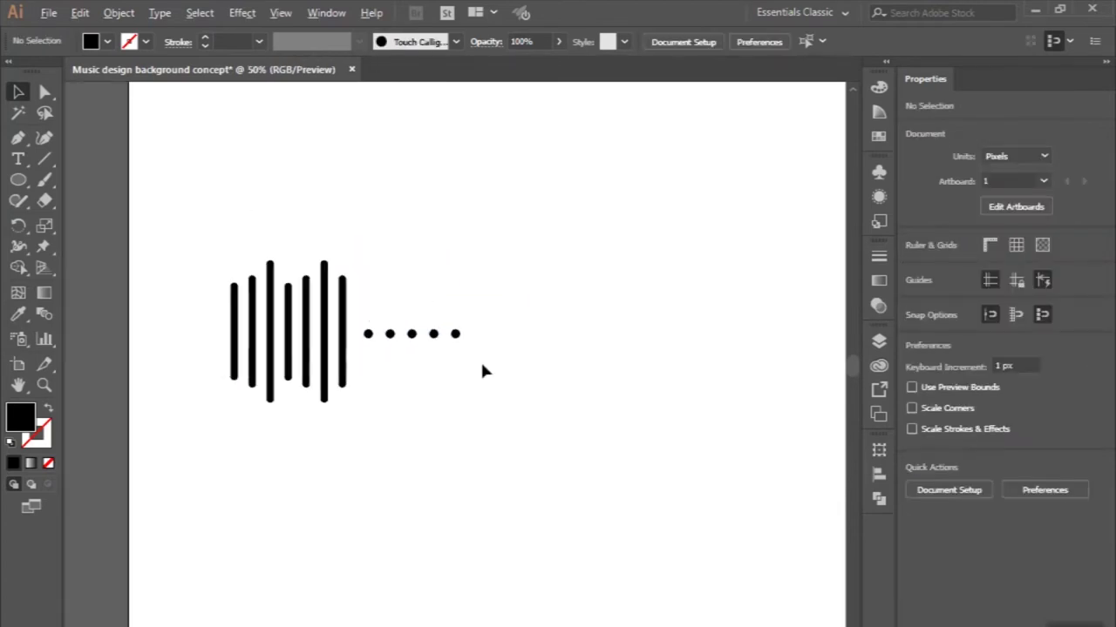
scroll(485, 370, "down", 1)
scroll(393, 351, "up", 1)
scroll(362, 292, "right", 2)
scroll(362, 291, "down", 1)
scroll(274, 257, "right", 2)
scroll(272, 257, "up", 1)
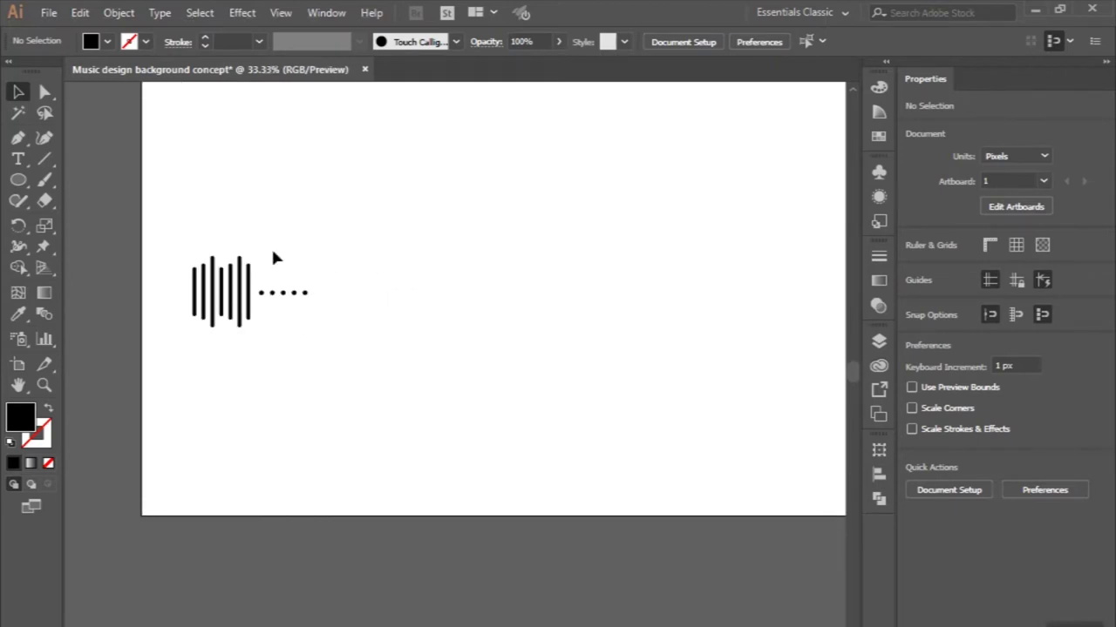
Start a second bar cluster by copying a bar just right of the dot row.
scroll(261, 262, "up", 1)
left_click_drag(254, 290, 363, 289)
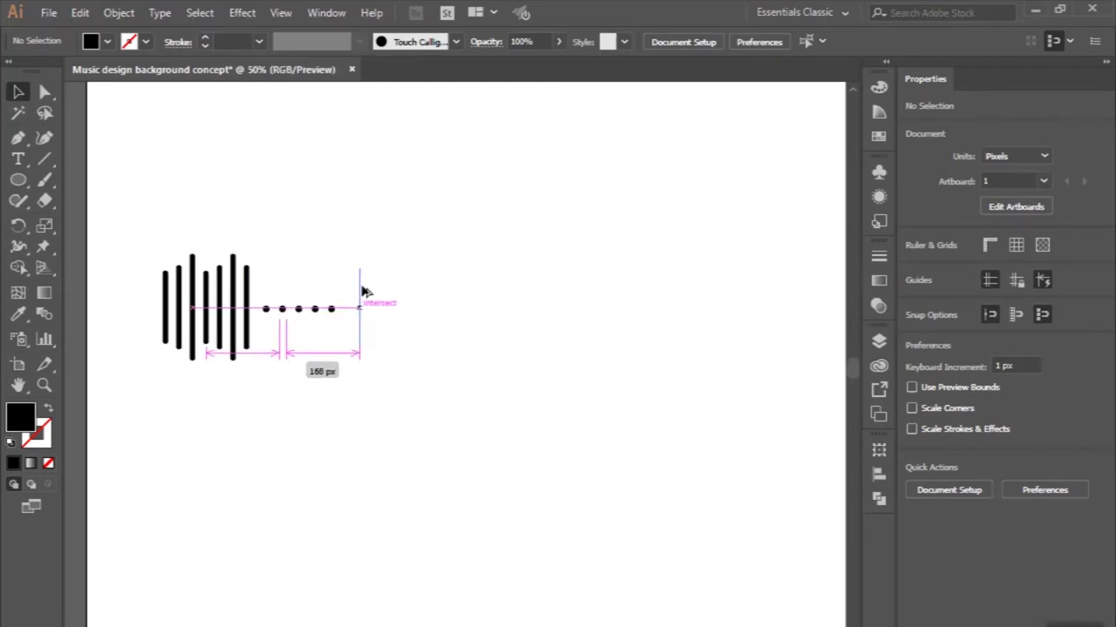
scroll(386, 311, "up", 3)
left_click(336, 336)
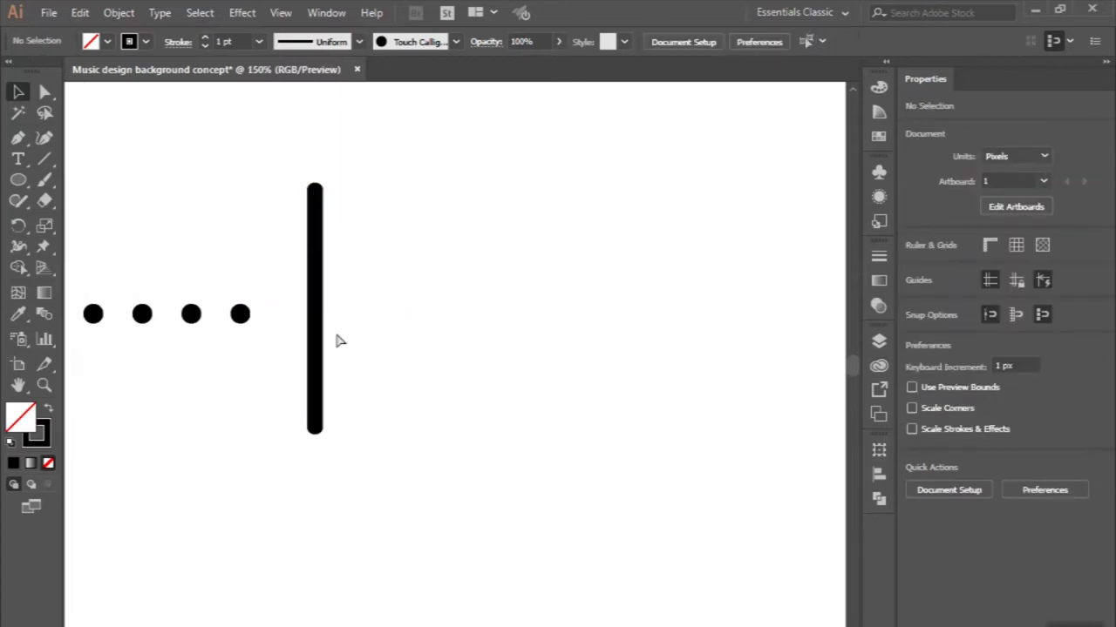
scroll(348, 342, "left", 2)
left_click_drag(357, 348, 338, 353)
scroll(337, 353, "down", 2)
left_click(269, 407)
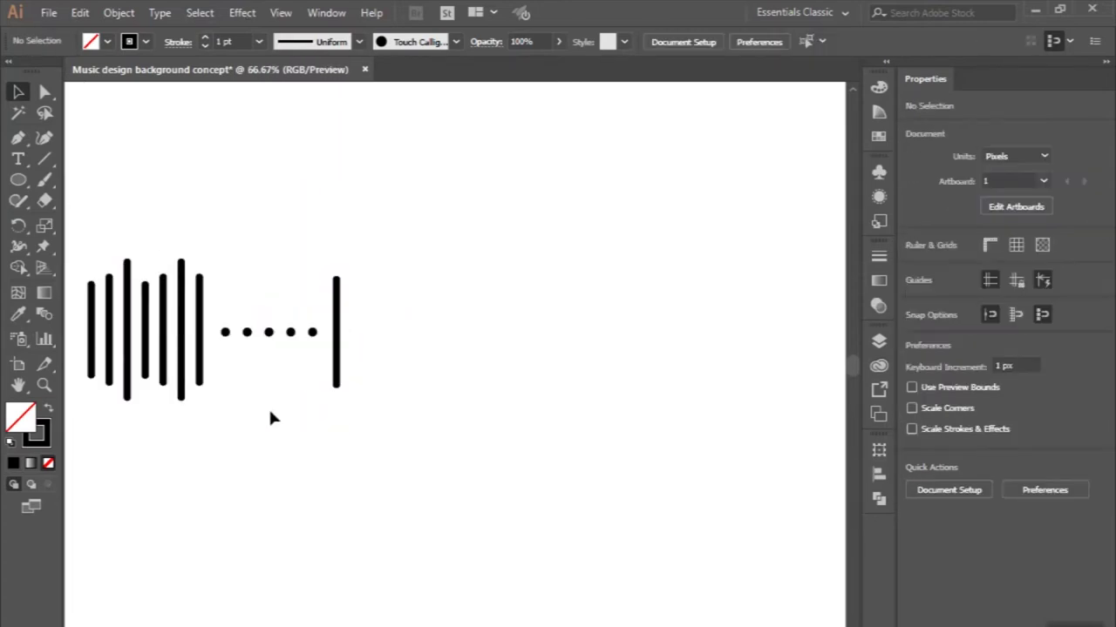
scroll(268, 407, "up", 1)
Copy the tall third, second and first bars into the new right-hand cluster.
left_click_drag(140, 340, 402, 329)
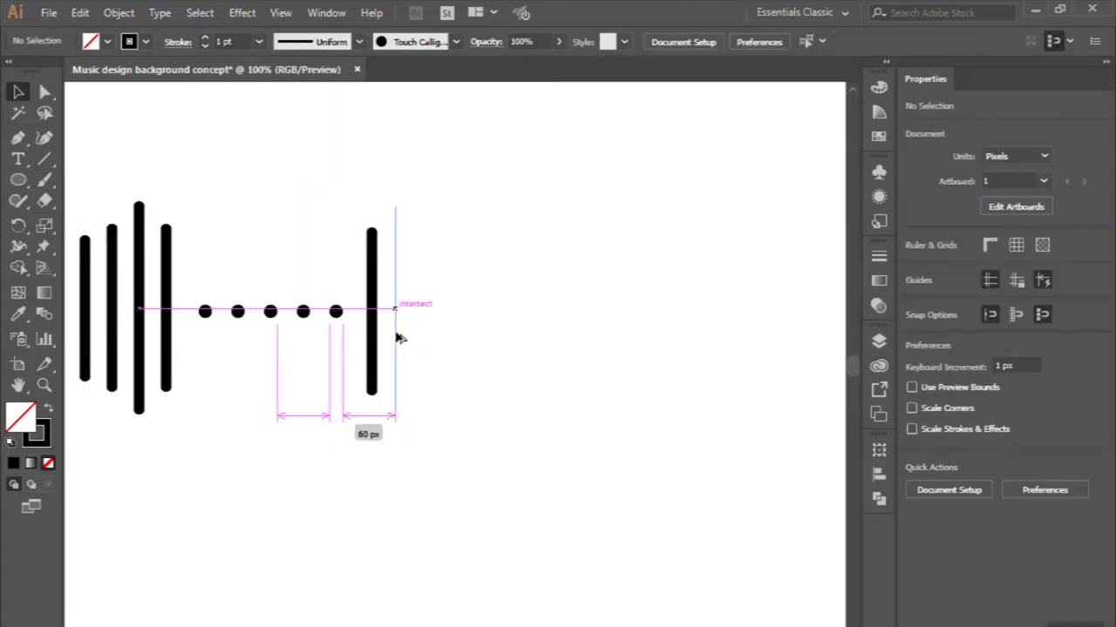
left_click_drag(119, 299, 436, 287)
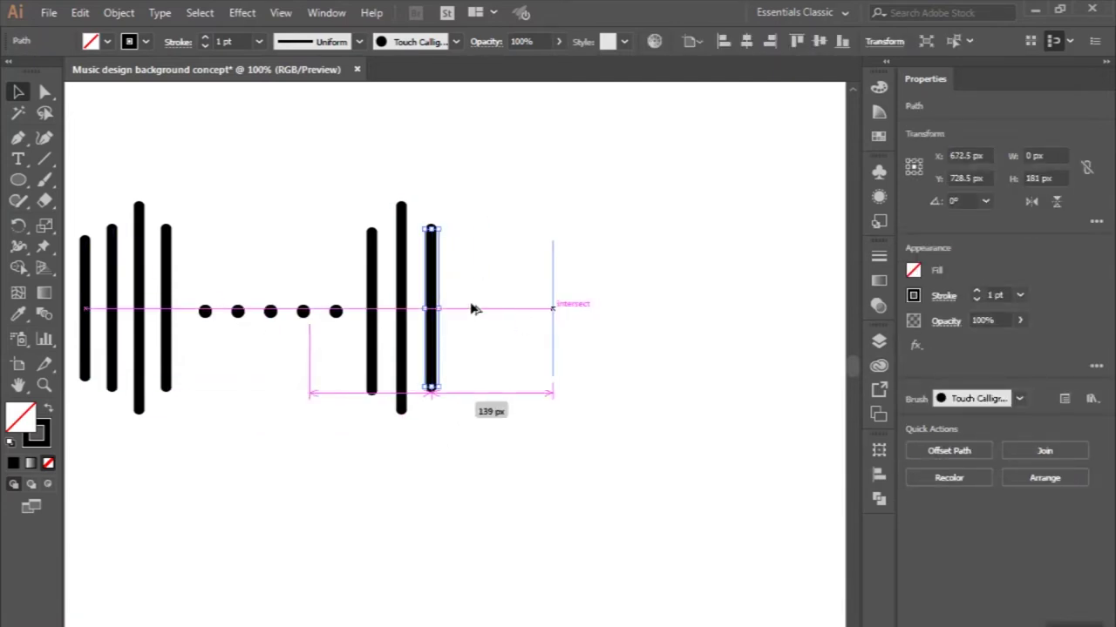
left_click_drag(93, 295, 462, 305)
left_click(366, 508)
scroll(366, 508, "down", 2)
scroll(367, 508, "up", 1)
Add one more bar to the second cluster's end and even out its spacing.
left_click_drag(329, 296, 478, 304)
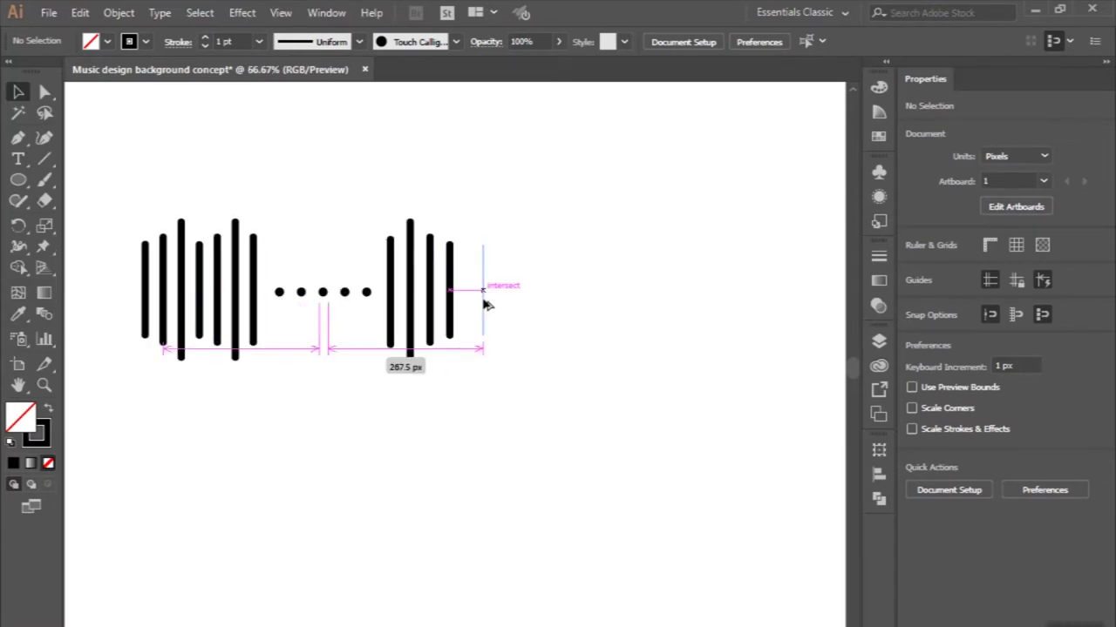
left_click(506, 387)
scroll(506, 386, "up", 2)
mouse_move(462, 291)
left_mouse_down()
mouse_move(444, 292)
mouse_move(479, 296)
left_mouse_up()
left_click(473, 451)
scroll(473, 451, "down", 1)
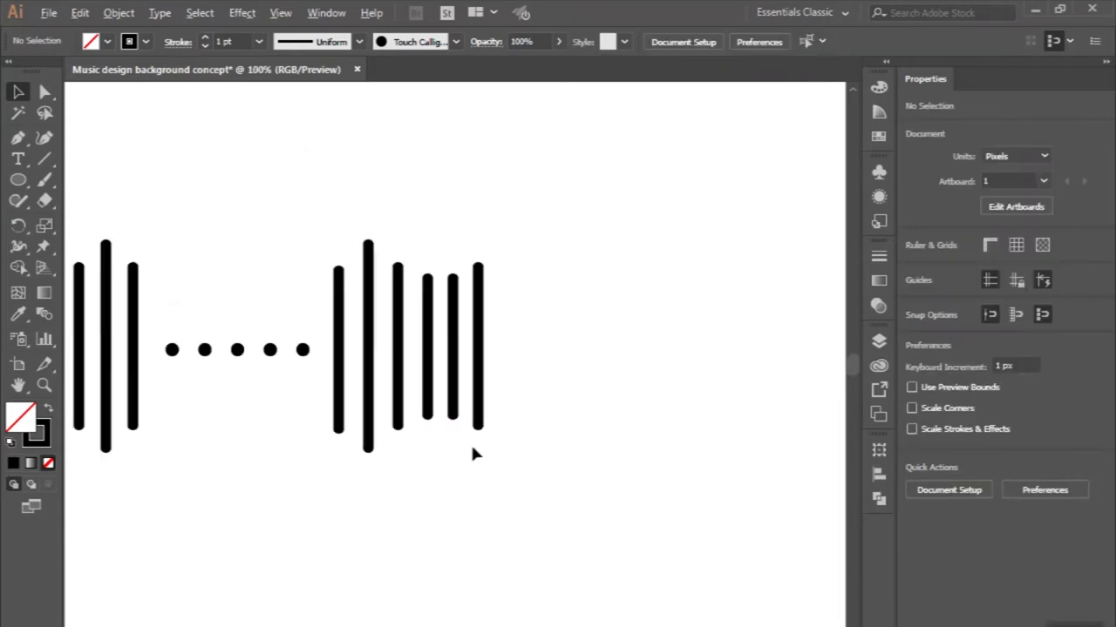
scroll(473, 453, "down", 2)
scroll(471, 454, "right", 2)
scroll(471, 453, "up", 1)
Duplicate the row of five dots after the second bar cluster.
left_click_drag(264, 309, 400, 279)
left_click(411, 371)
scroll(411, 372, "down", 1)
scroll(410, 371, "down", 1)
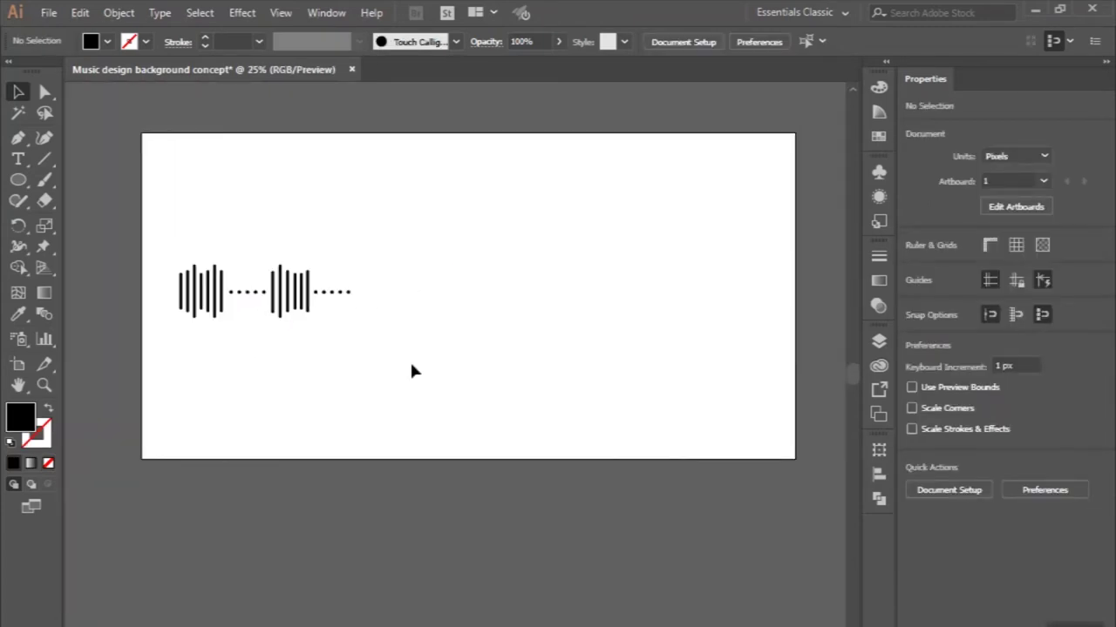
Place two bars just after the second dot row to begin the third cluster.
scroll(320, 296, "up", 3)
left_click_drag(293, 345, 447, 340)
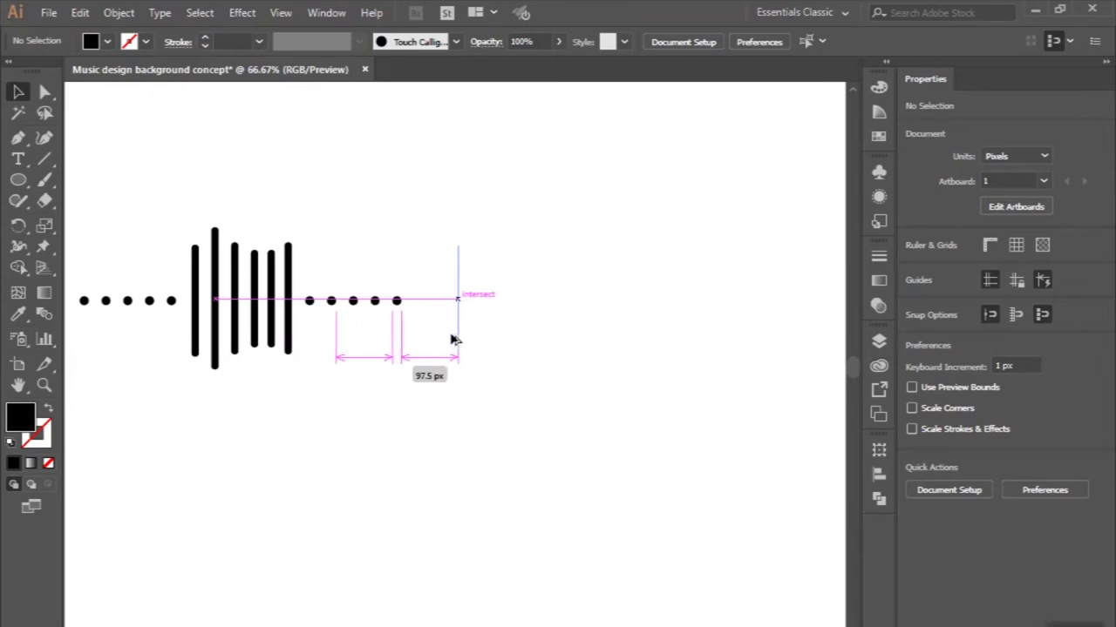
left_click_drag(447, 340, 422, 281)
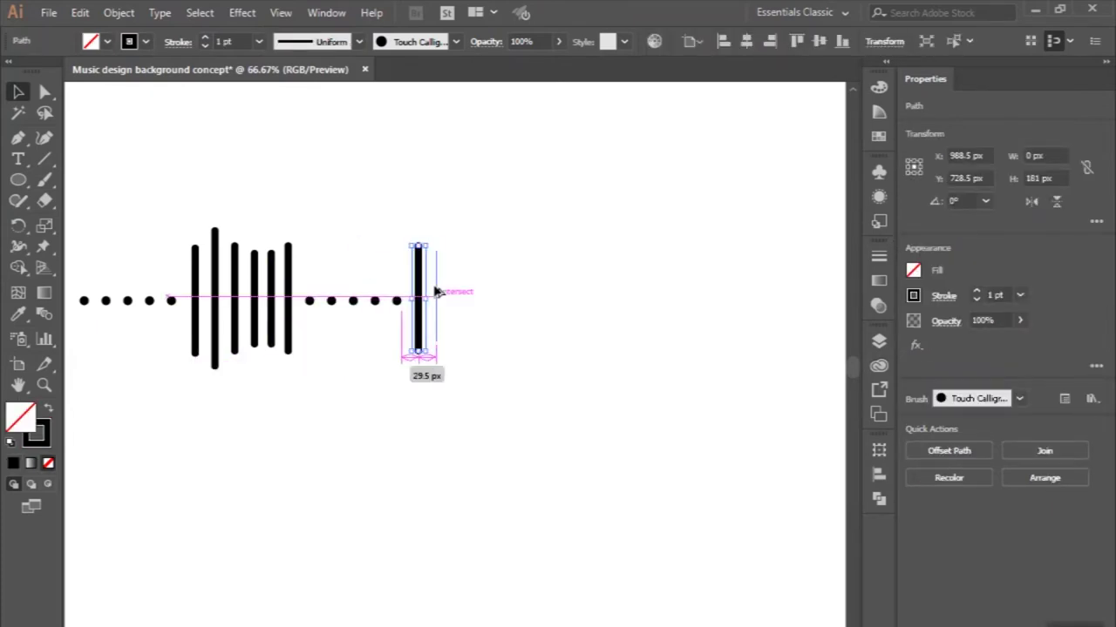
left_click_drag(422, 280, 436, 292)
left_click(372, 362)
Copy three more bars from the first cluster to finish the third cluster.
mouse_move(209, 291)
left_mouse_down()
mouse_move(464, 289)
mouse_move(453, 288)
left_mouse_up()
left_click(460, 433)
mouse_move(212, 324)
left_mouse_down()
mouse_move(488, 334)
mouse_move(473, 334)
left_mouse_up()
left_click(495, 431)
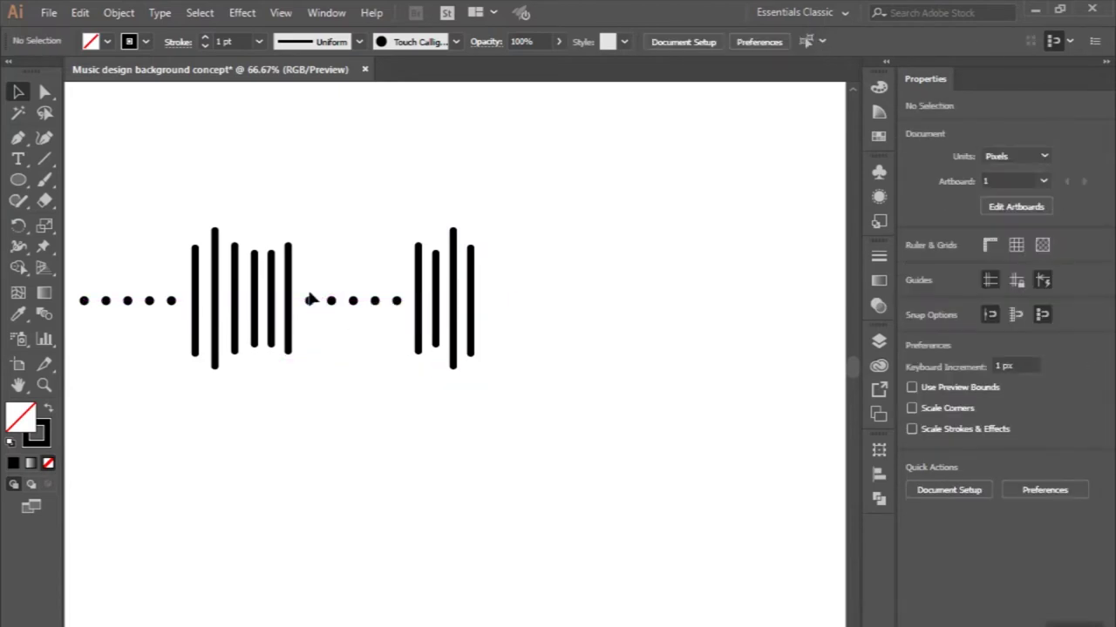
left_click_drag(273, 305, 494, 294)
left_click(512, 446)
scroll(512, 446, "down", 1)
key("ctrl+minus")
key("ctrl+minus")
key("ctrl+minus")
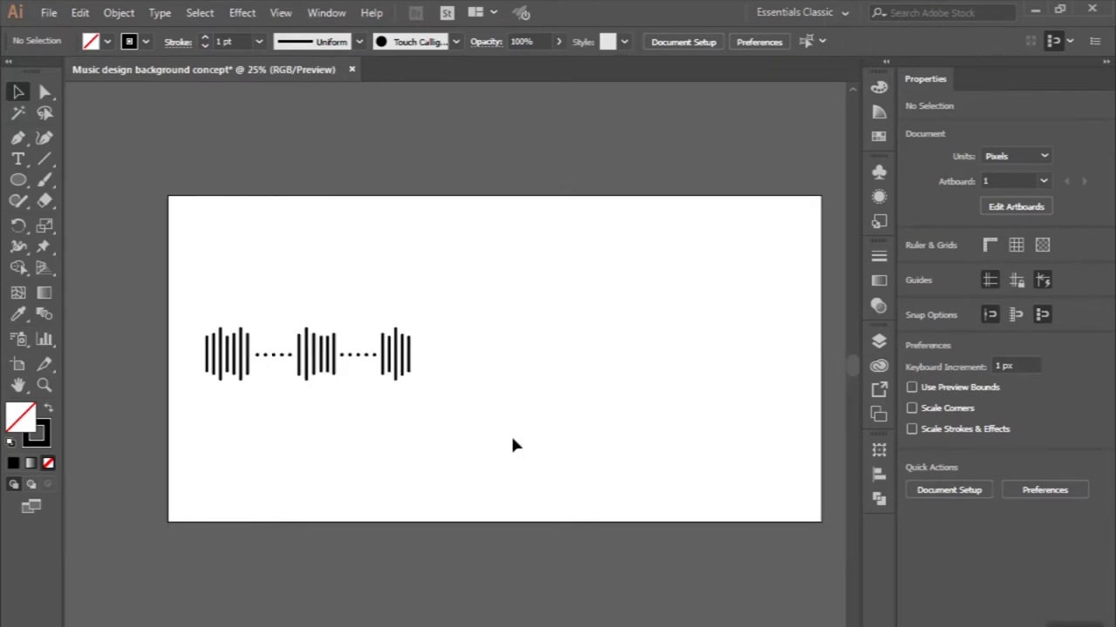
Copy one extra dot onto the end of the waveform.
scroll(424, 383, "up", 3)
left_click_drag(294, 323, 405, 332)
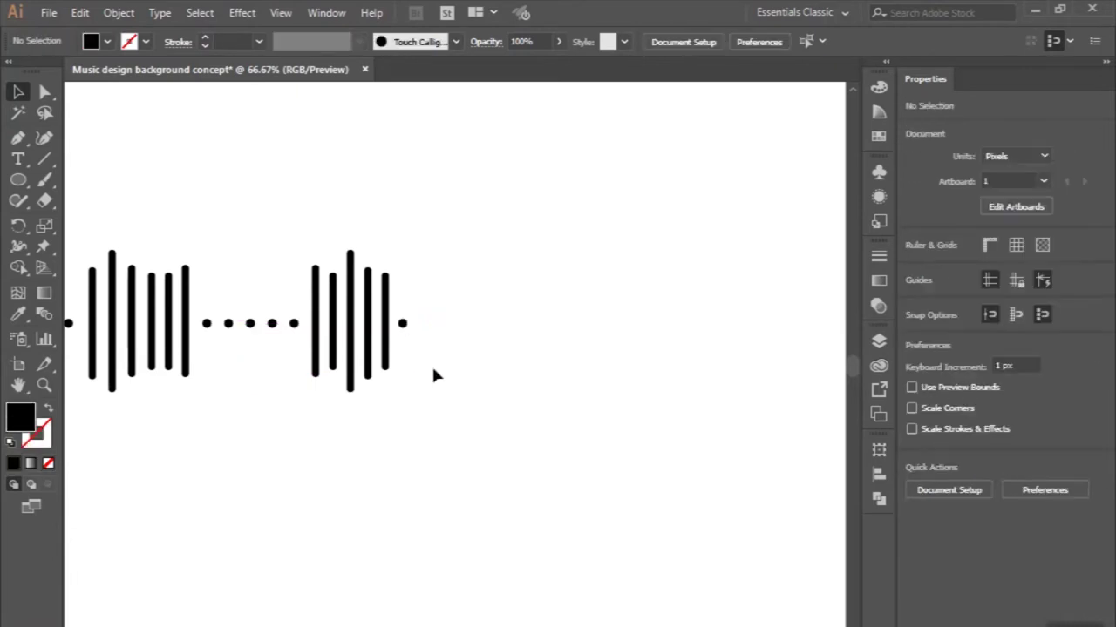
key("ctrl+minus")
key("ctrl+minus")
key("ctrl+minus")
key("ctrl+minus")
key("ctrl+plus")
scroll(258, 323, "right", 1)
Scale the whole waveform up to about 1039.5 × 249.2 px and shift it slightly left.
left_click_drag(158, 156, 489, 368)
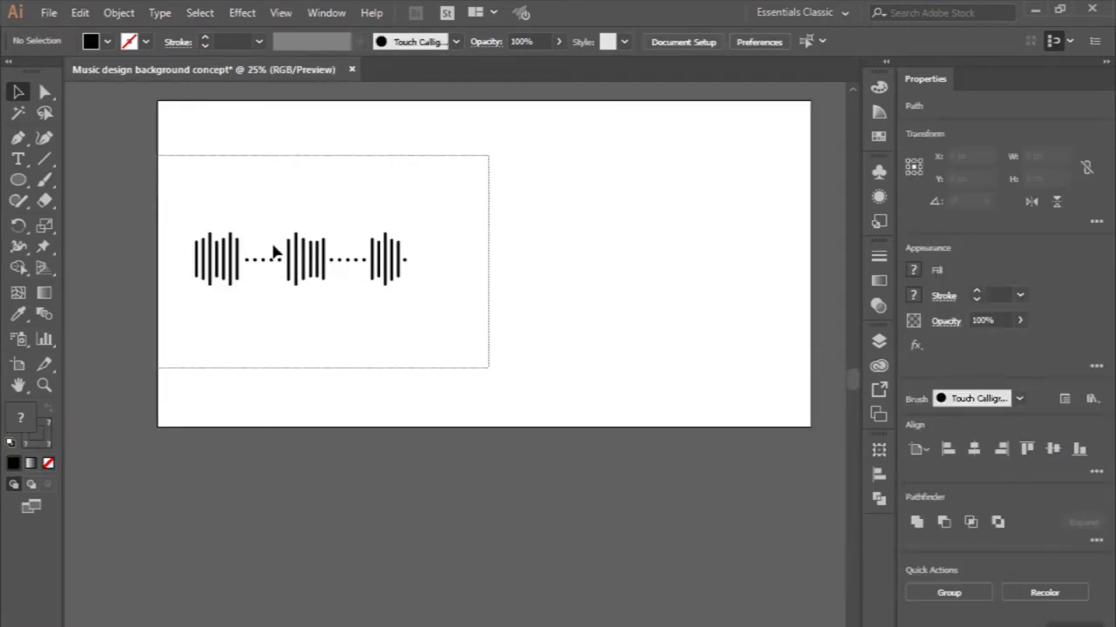
left_click_drag(408, 286, 423, 305)
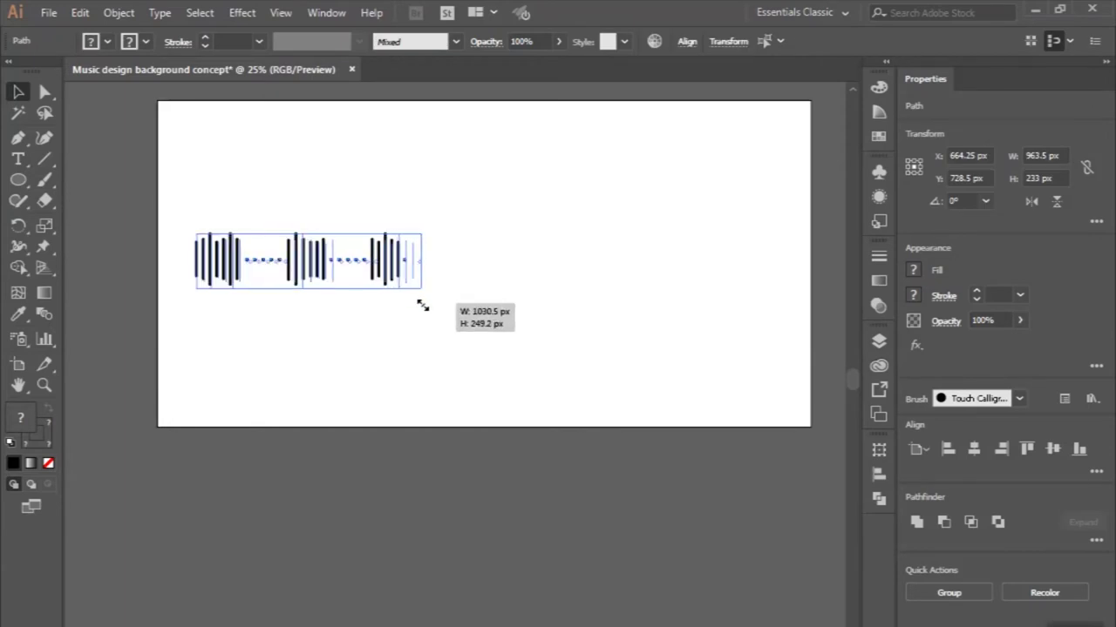
left_click_drag(323, 250, 302, 249)
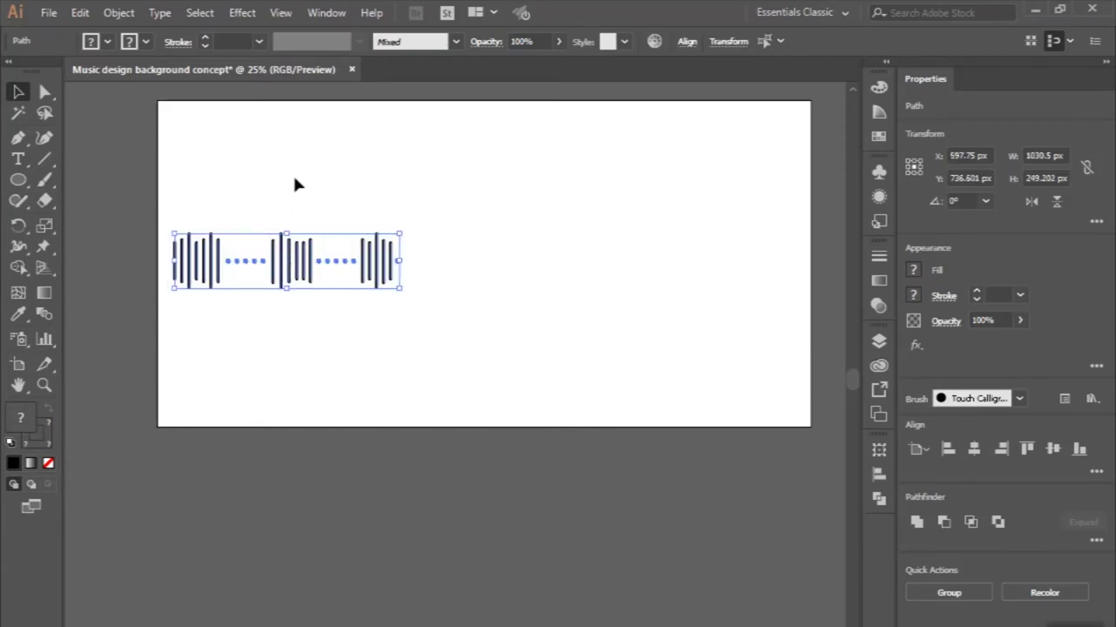
left_click(296, 185)
scroll(296, 183, "right", 2)
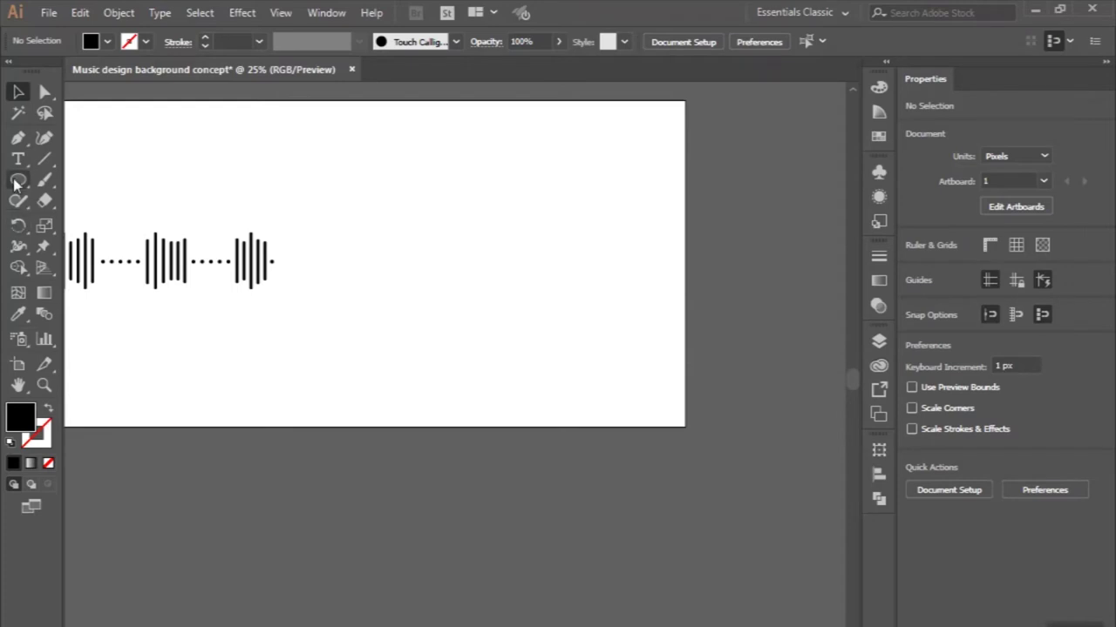
Draw a 352 px black circle beside the waveform as the note head.
left_click(15, 181)
left_click_drag(319, 293, 363, 334)
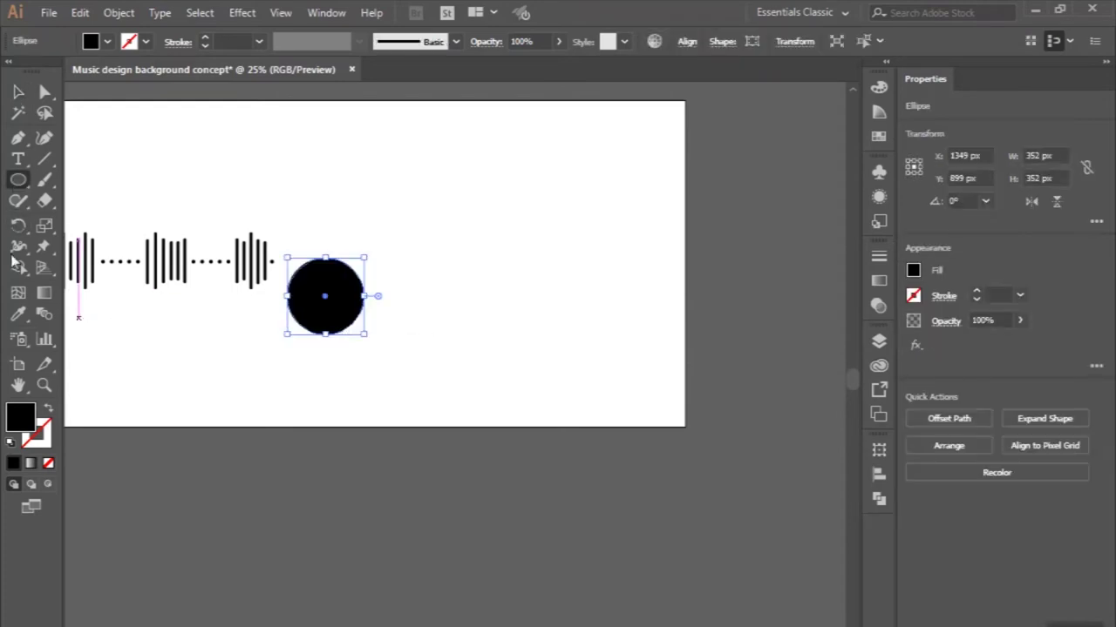
key("v")
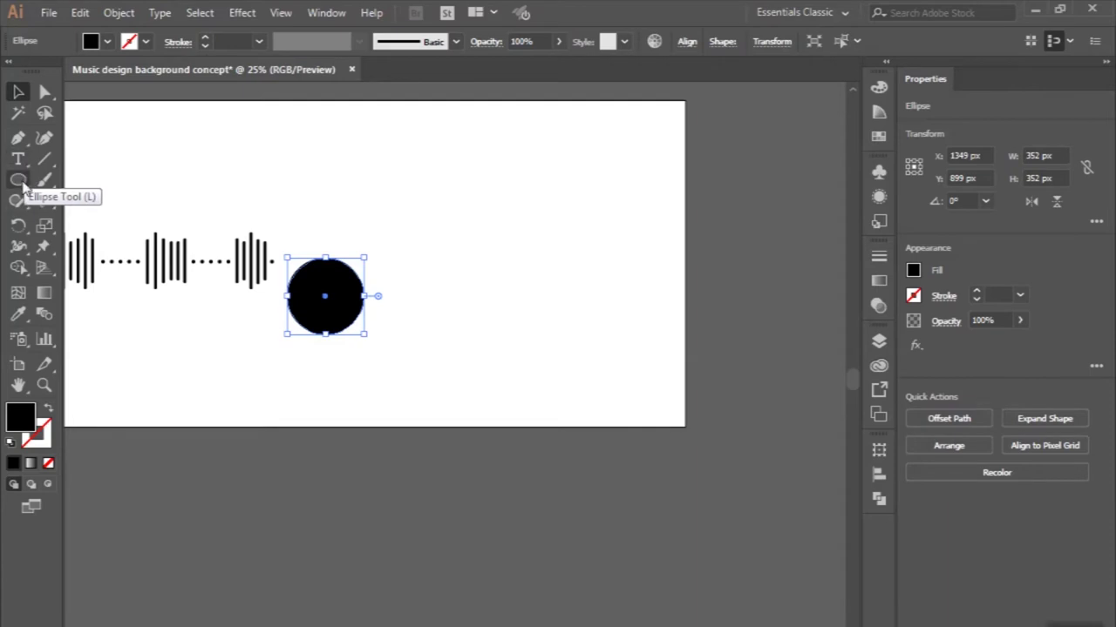
Draw a tall rectangle beside the circle as the note's stem.
left_click(20, 182)
left_click(18, 181)
left_click(104, 180)
scroll(378, 228, "up", 1)
mouse_move(329, 191)
left_mouse_down()
mouse_move(364, 342)
mouse_move(358, 325)
left_mouse_up()
key("v")
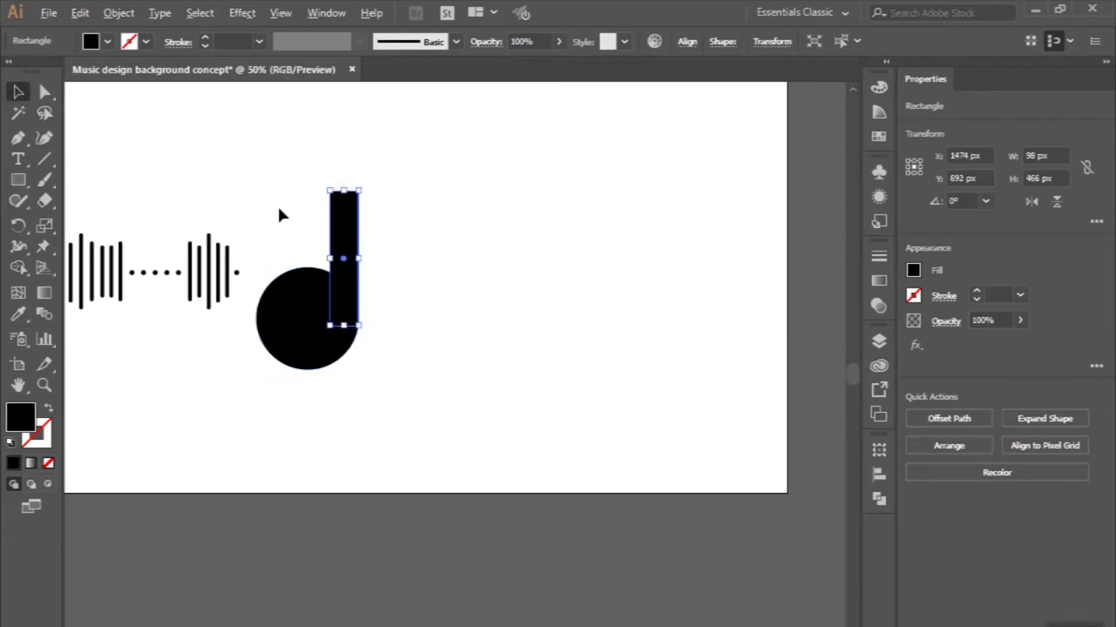
Widen the stem to 108 px and line it up with the circle's right edge.
scroll(279, 214, "up", 1)
double_click(360, 291)
left_click_drag(353, 285, 349, 286)
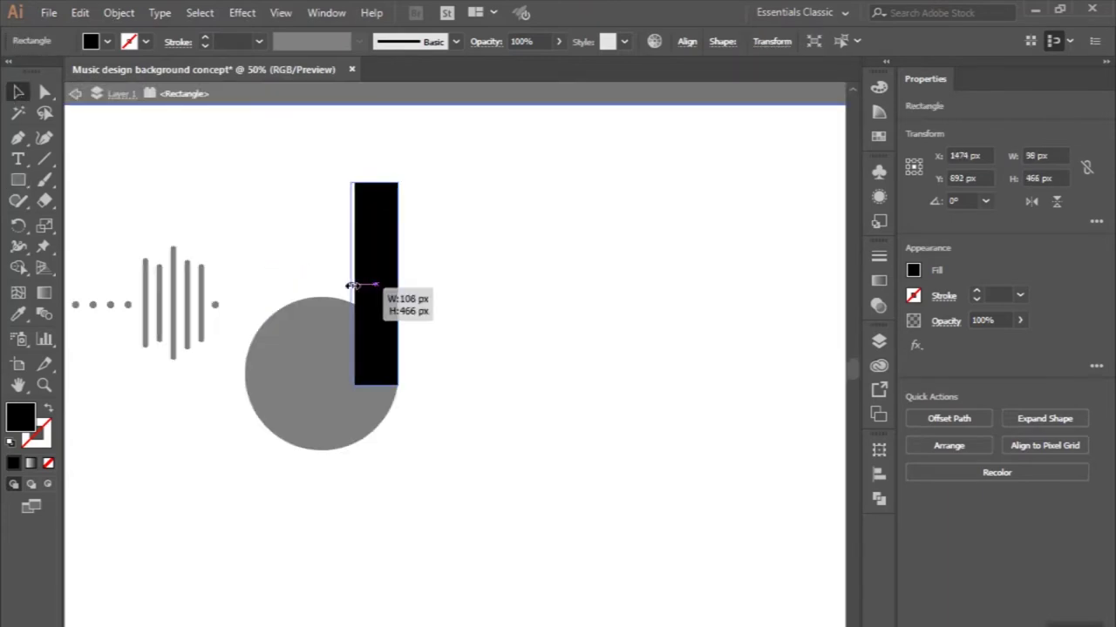
double_click(311, 238)
scroll(312, 240, "up", 2)
scroll(346, 342, "up", 1)
left_click_drag(351, 331, 323, 291)
scroll(392, 459, "down", 5)
scroll(391, 458, "up", 1)
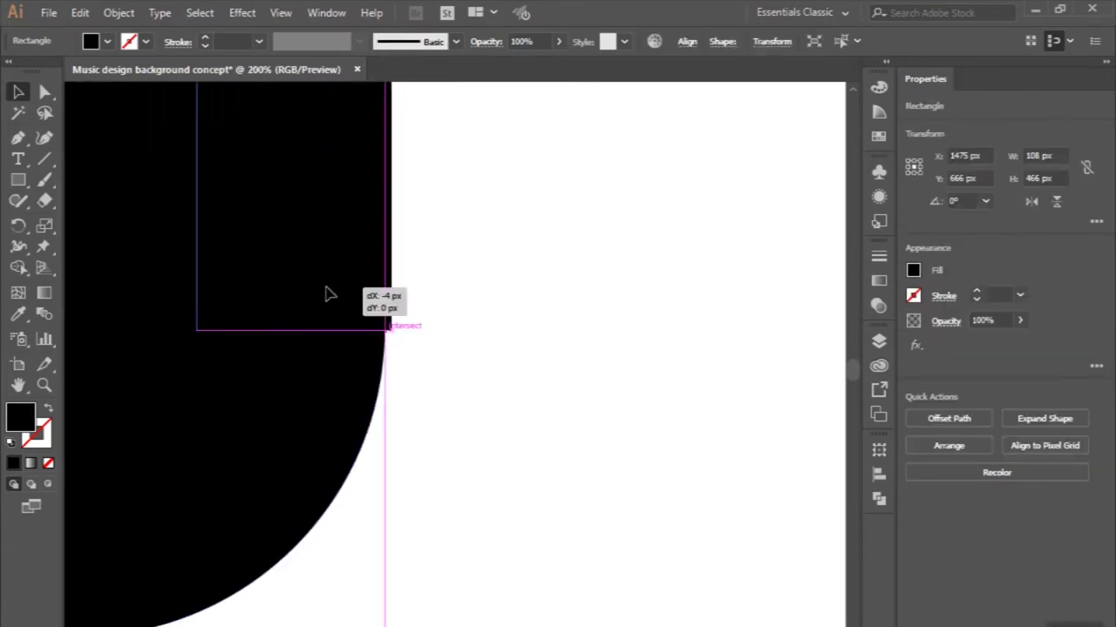
scroll(424, 356, "down", 3)
scroll(444, 374, "down", 2)
Alt-drag a copy of the stem upward to make the note's flag.
left_click(444, 374)
scroll(443, 374, "up", 1)
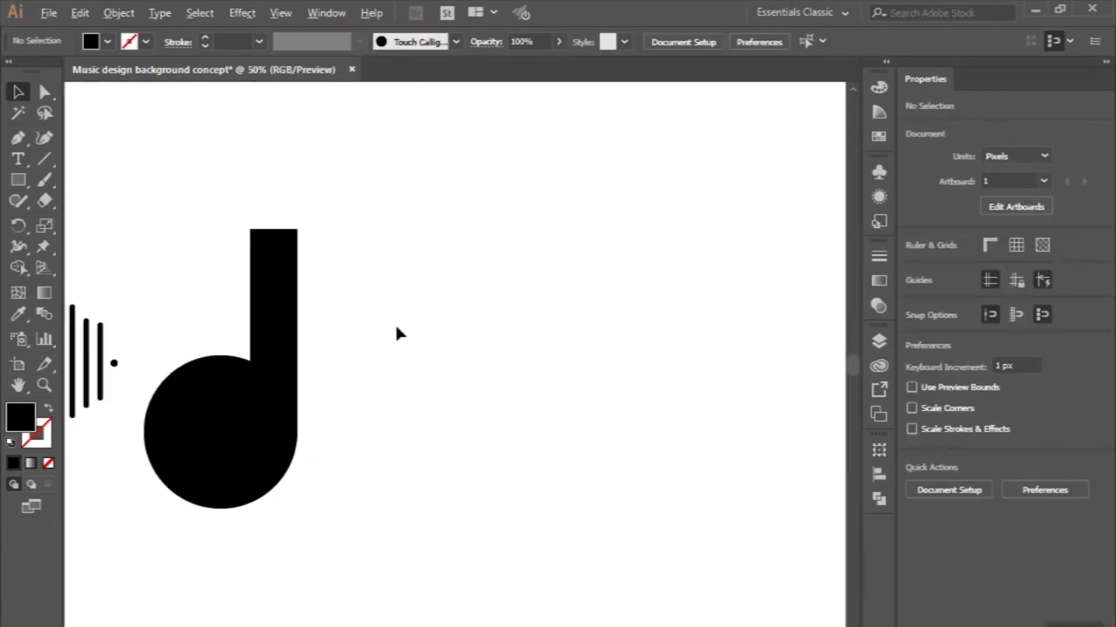
left_click(277, 277)
mouse_move(282, 274)
left_mouse_down()
mouse_move(355, 122)
mouse_move(391, 270)
mouse_move(303, 246)
left_mouse_up()
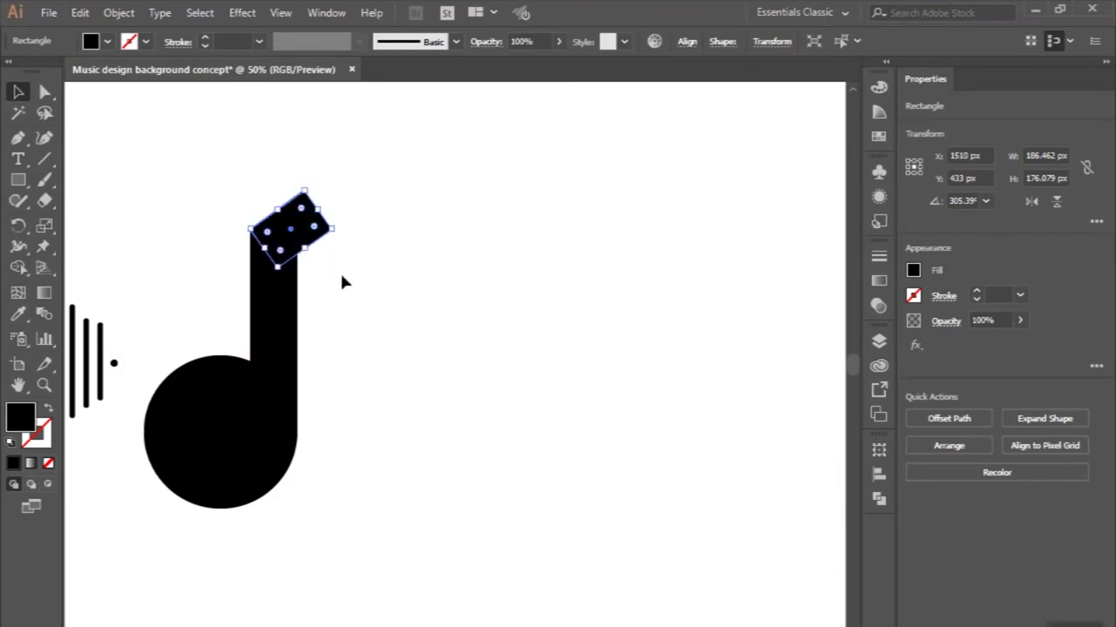
Nudge the tilted flag onto the stem's top corner.
left_click(340, 271)
scroll(340, 271, "down", 2)
scroll(340, 271, "up", 1)
scroll(323, 253, "up", 3)
scroll(262, 224, "up", 2)
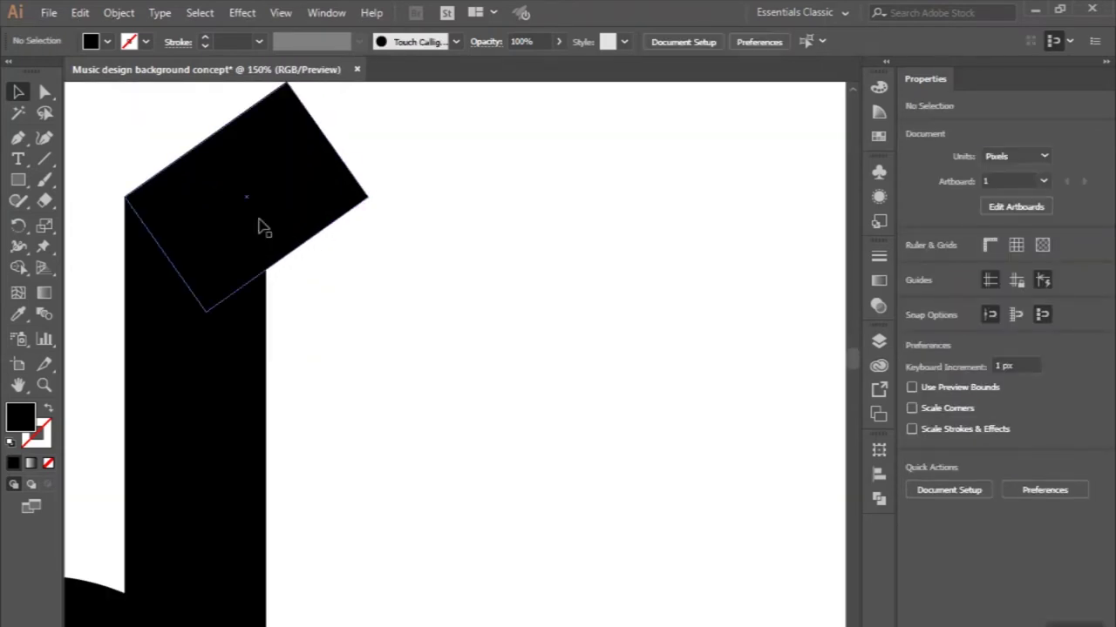
scroll(204, 187, "up", 4)
left_click_drag(228, 238, 224, 224)
Stretch the flag to meet the stem, then select the combined stem-and-flag path.
scroll(224, 224, "down", 2)
scroll(224, 224, "down", 3)
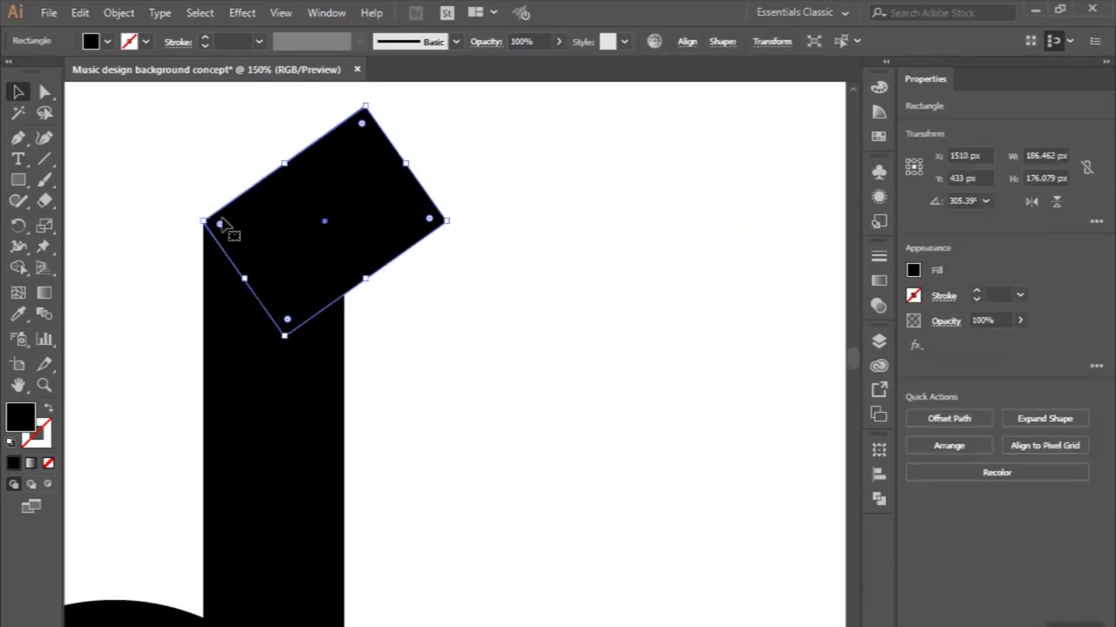
left_click_drag(408, 159, 436, 144)
left_click(520, 383)
scroll(520, 386, "down", 3)
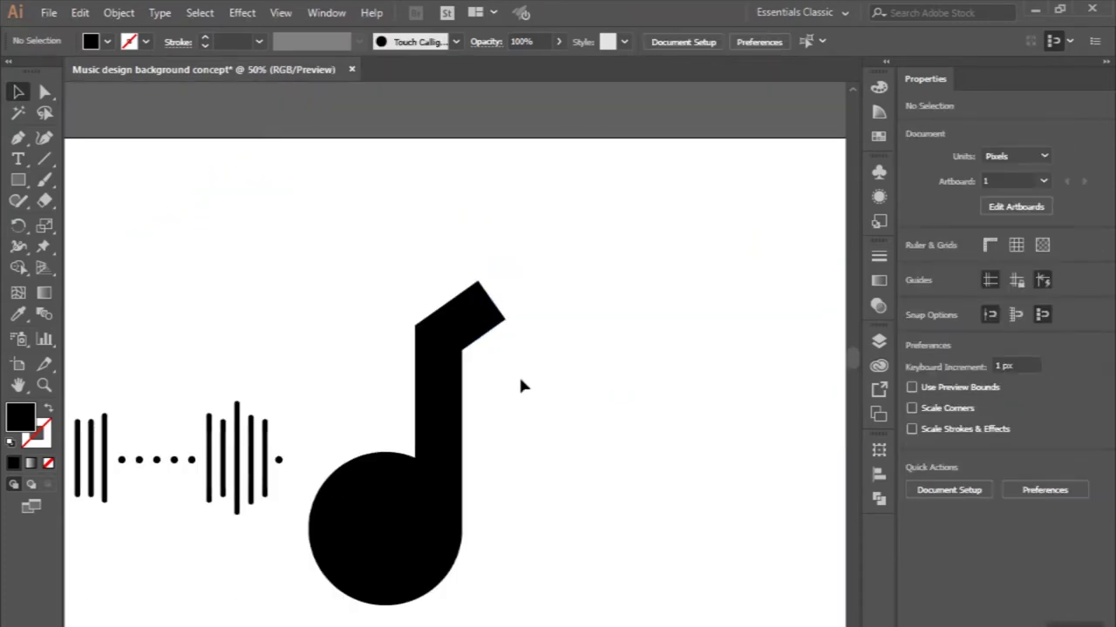
scroll(520, 386, "down", 1)
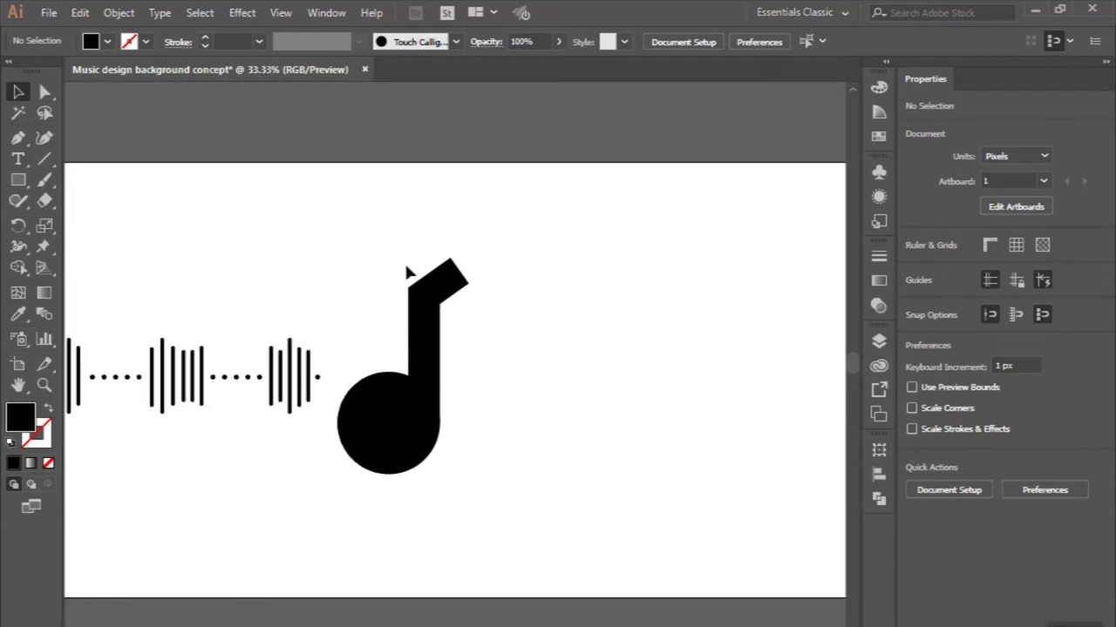
left_click(436, 314)
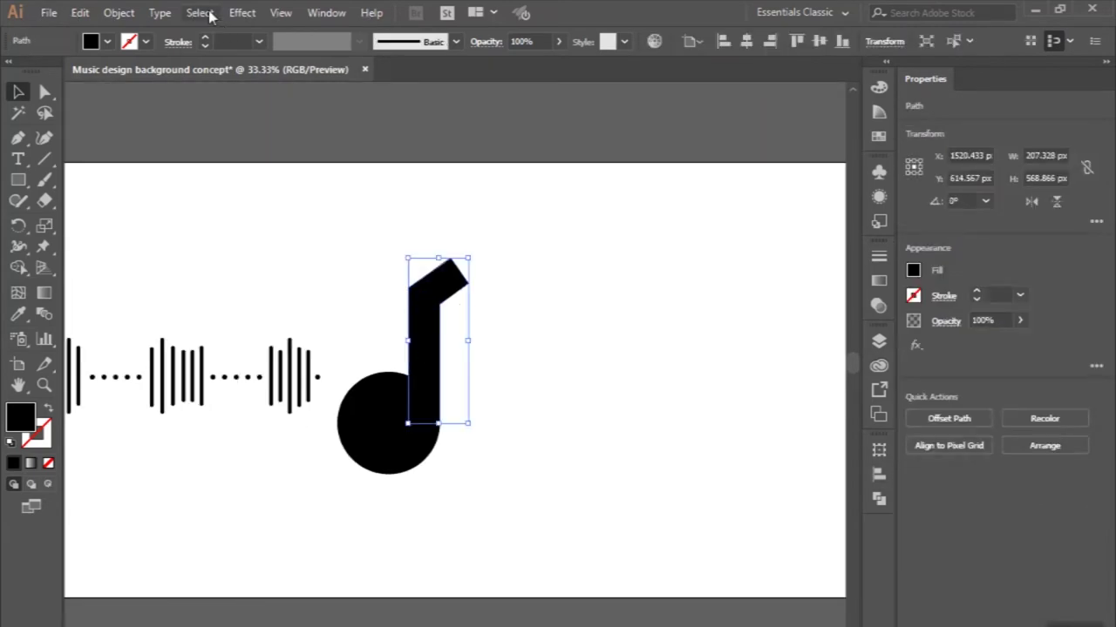
left_click(242, 12)
mouse_move(264, 210)
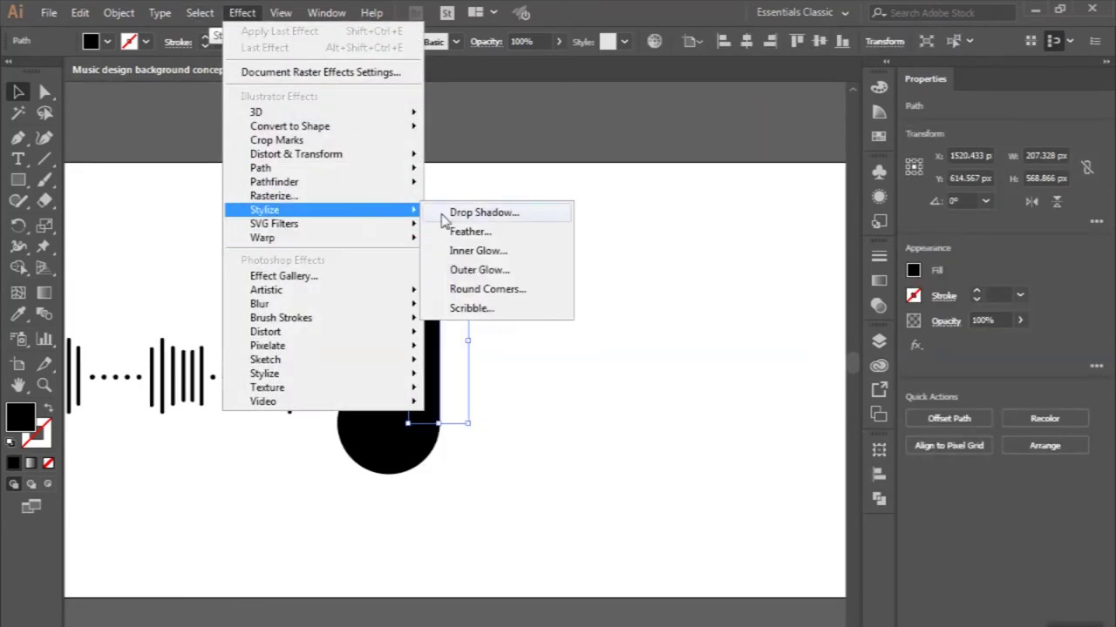
Apply a Round Corners effect with a 30 px radius to the stem and flag.
left_click(469, 292)
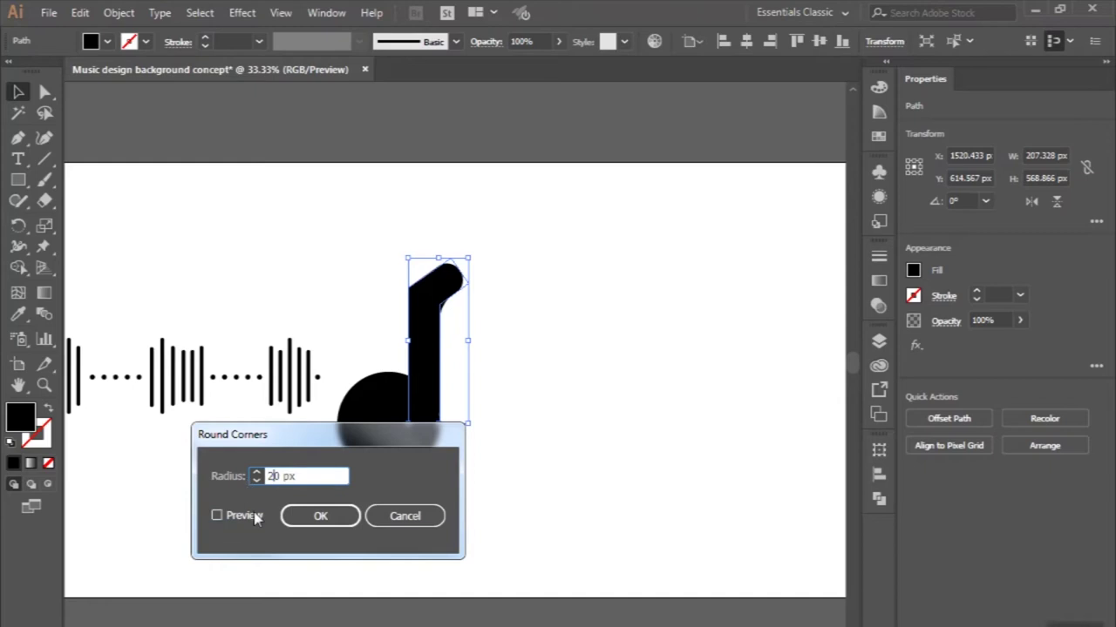
left_click(255, 518)
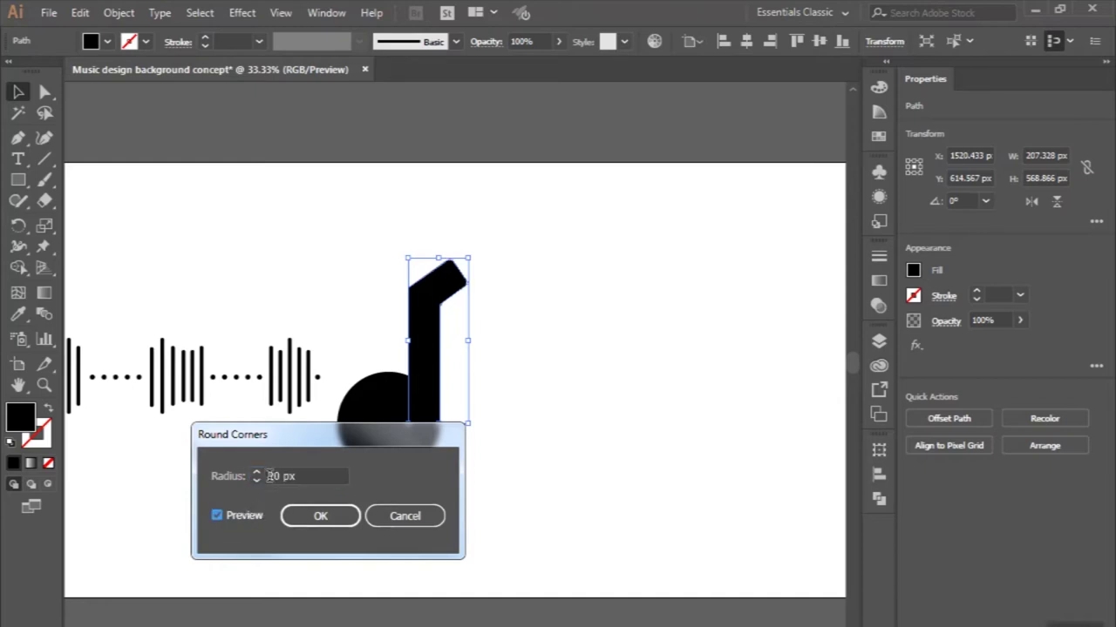
left_click(267, 479)
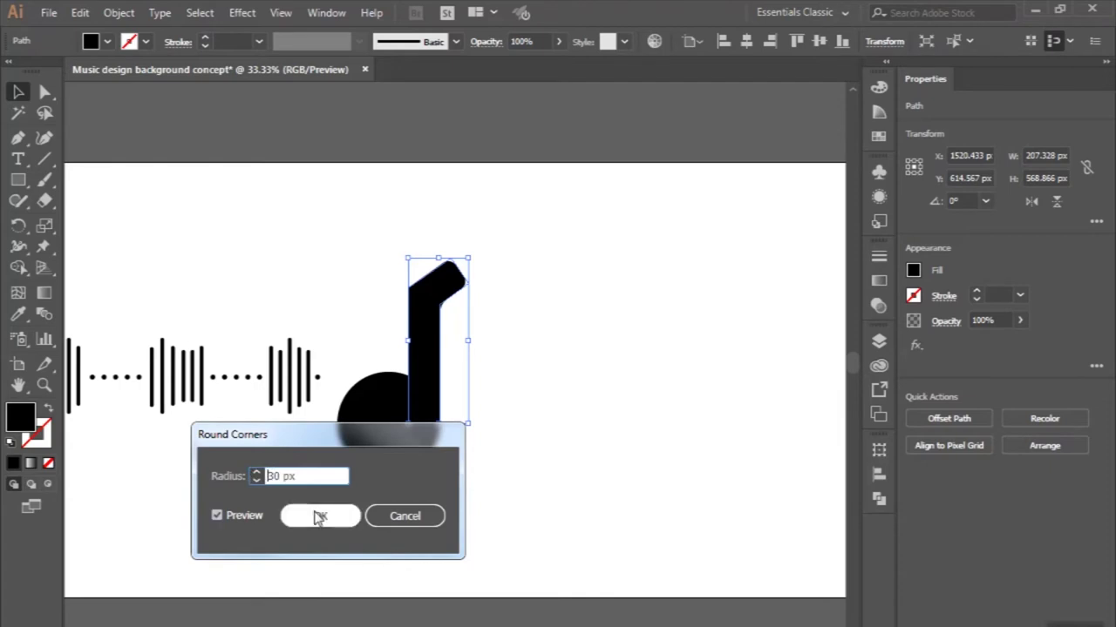
left_click(319, 517)
Expand Appearance to bake the rounded corners into the path.
scroll(463, 356, "up", 2)
left_click(118, 12)
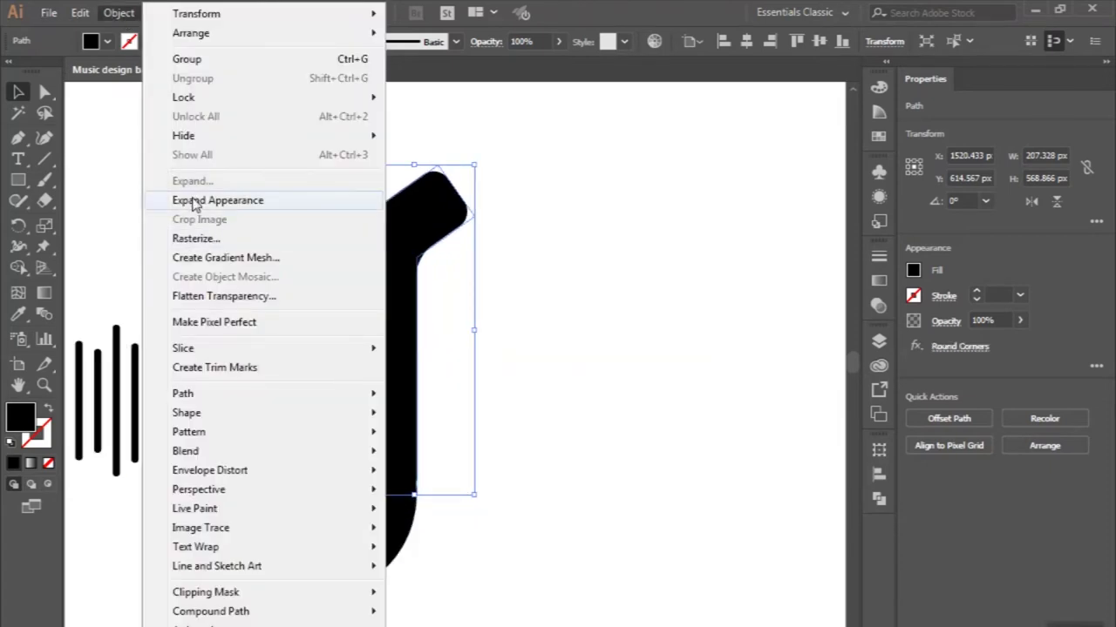
left_click(193, 200)
left_click(191, 195)
scroll(191, 195, "down", 3)
scroll(339, 201, "left", 2)
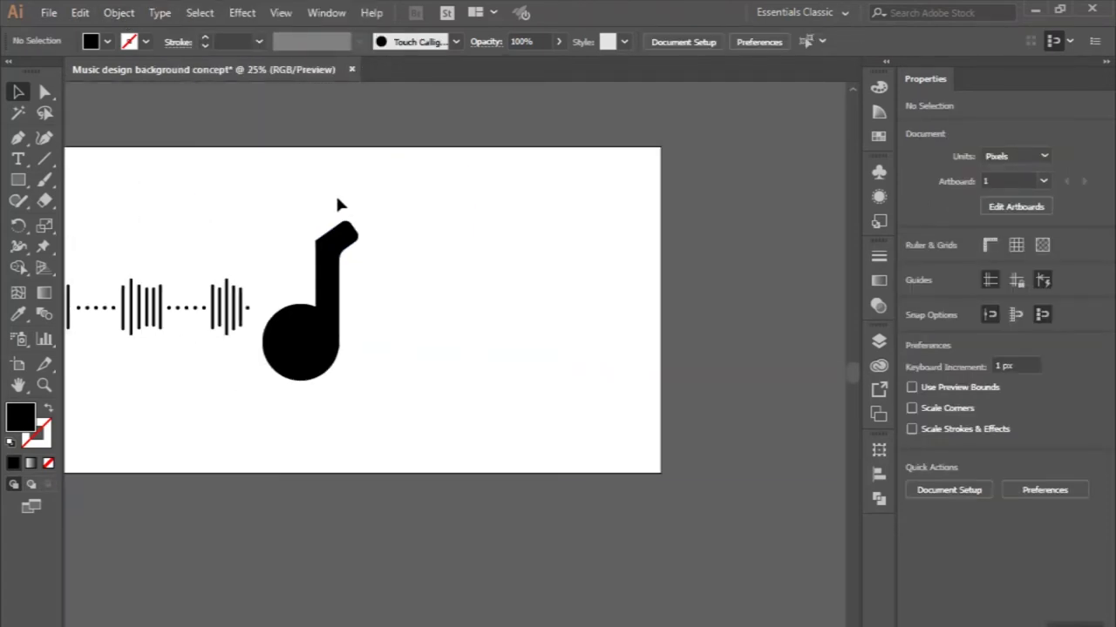
Round both top corner anchors of the flag with the live-corner widget (Corners 54 px).
scroll(338, 203, "up", 2)
left_click(344, 235)
scroll(344, 235, "up", 1)
left_click(55, 96)
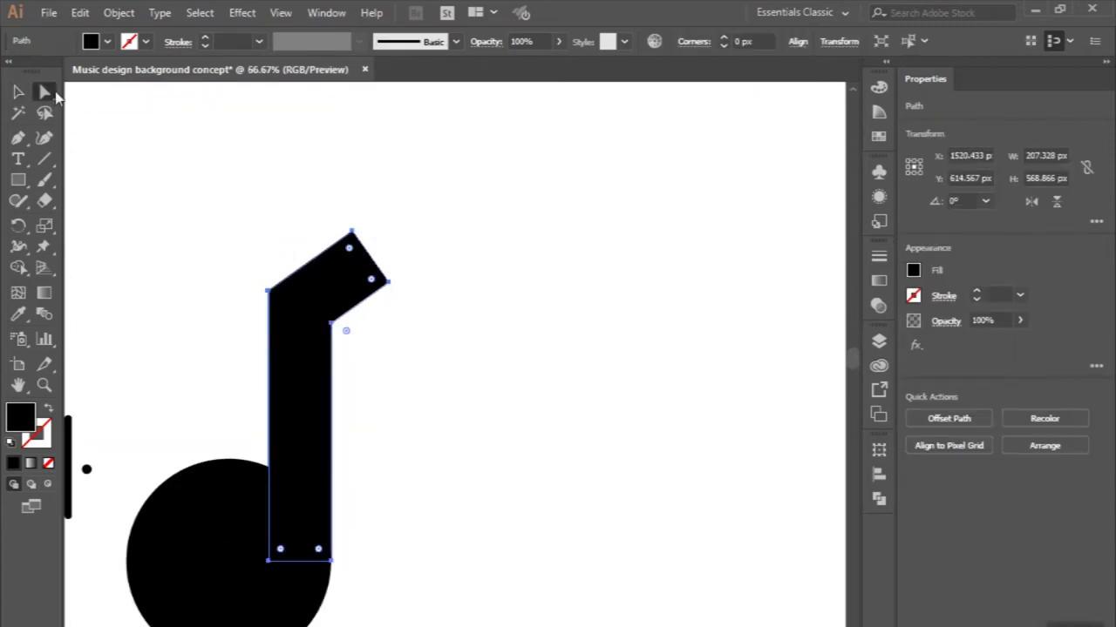
left_click(350, 233)
scroll(349, 232, "up", 1)
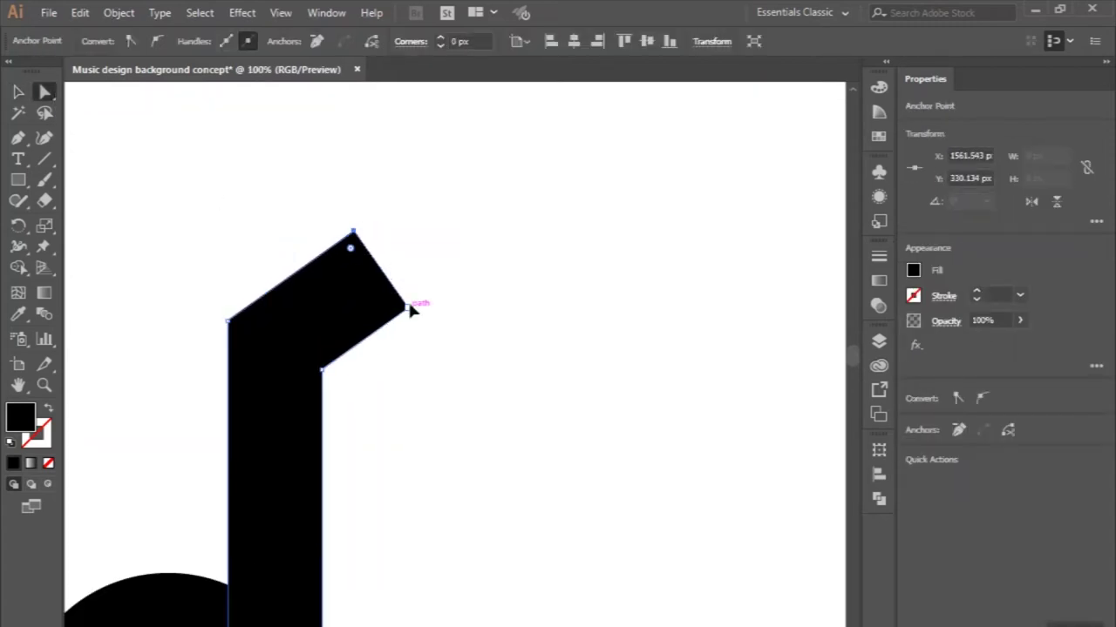
left_click(407, 307, "shift")
left_click_drag(391, 304, 292, 327)
Select the flag's left corner point, then select the whole music note.
left_click(229, 321)
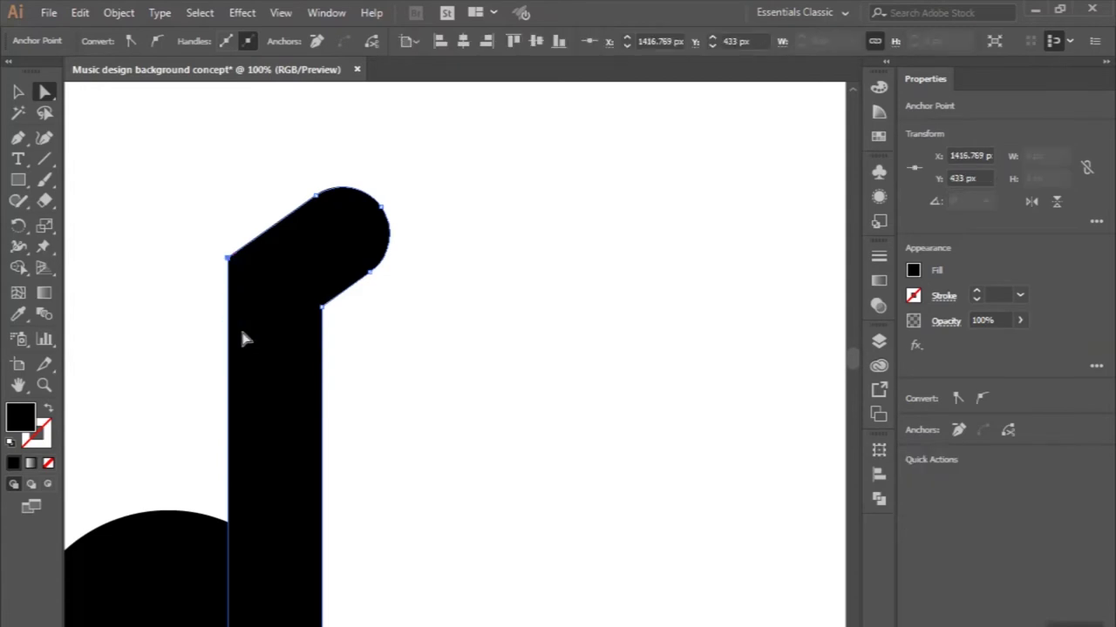
scroll(242, 331, "down", 3)
left_click(17, 91)
left_click(184, 168)
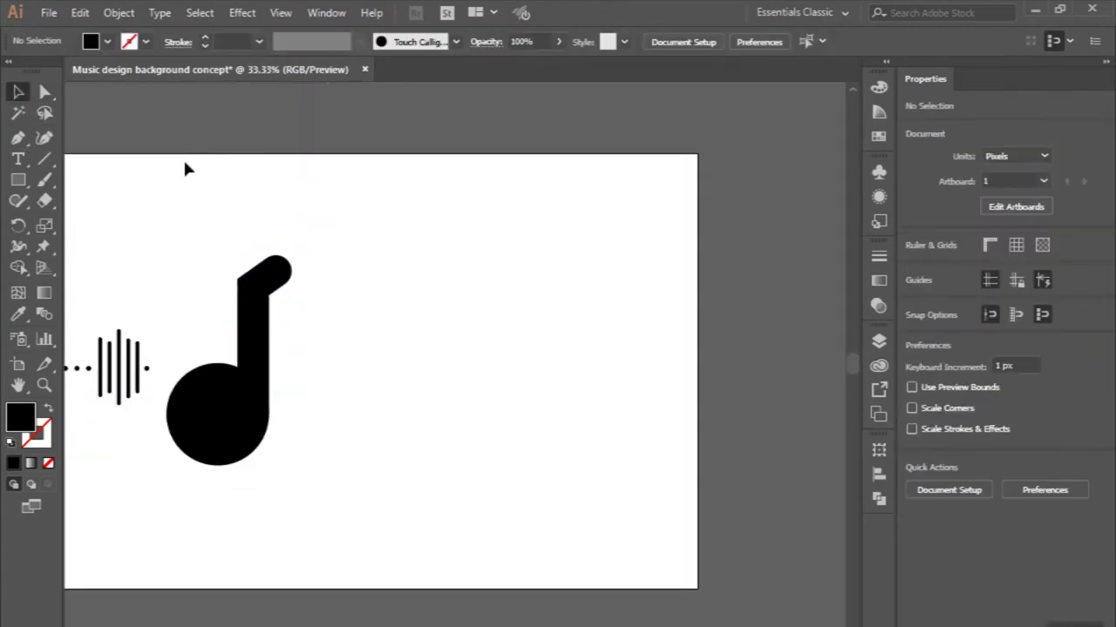
scroll(195, 173, "down", 1)
scroll(307, 354, "up", 1)
left_click(258, 341)
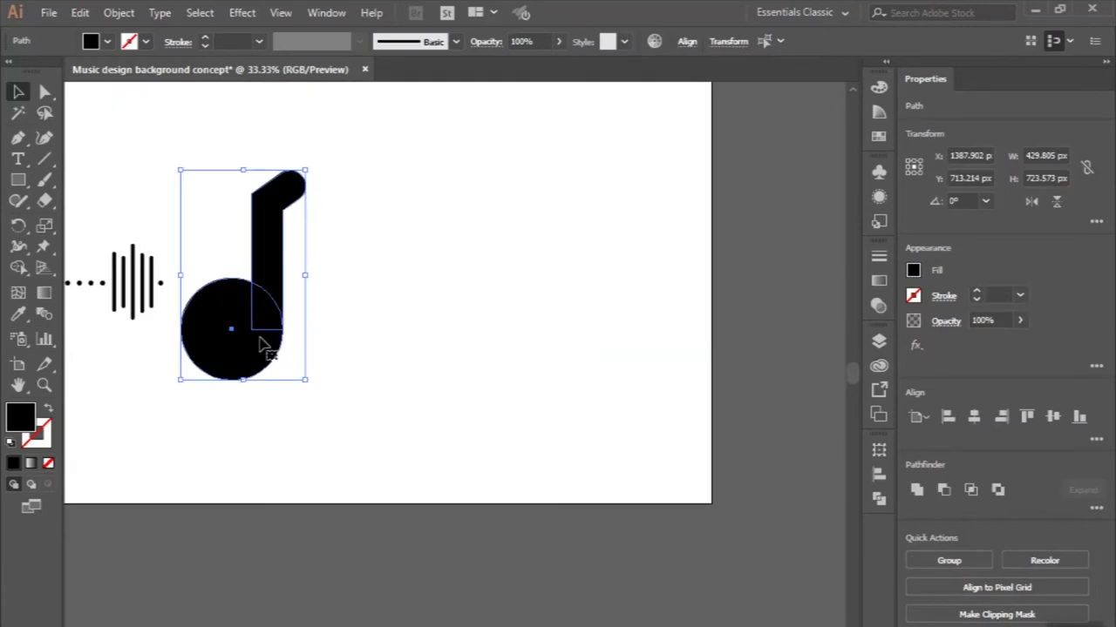
Alt-drag a duplicate of the note below-right of the original.
left_click(331, 309)
left_click(195, 358)
scroll(197, 362, "up", 1)
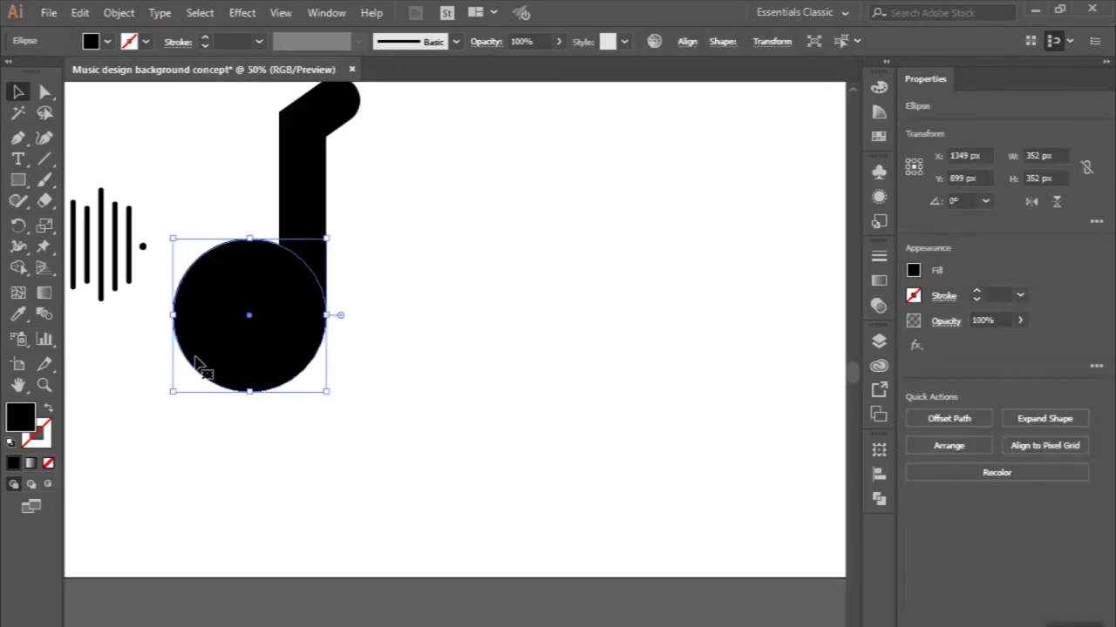
scroll(260, 164, "down", 2)
left_click_drag(338, 263, 406, 333)
left_click(476, 334)
Drag the second note's flag anchors up-right into a long diagonal beam.
scroll(476, 334, "up", 1)
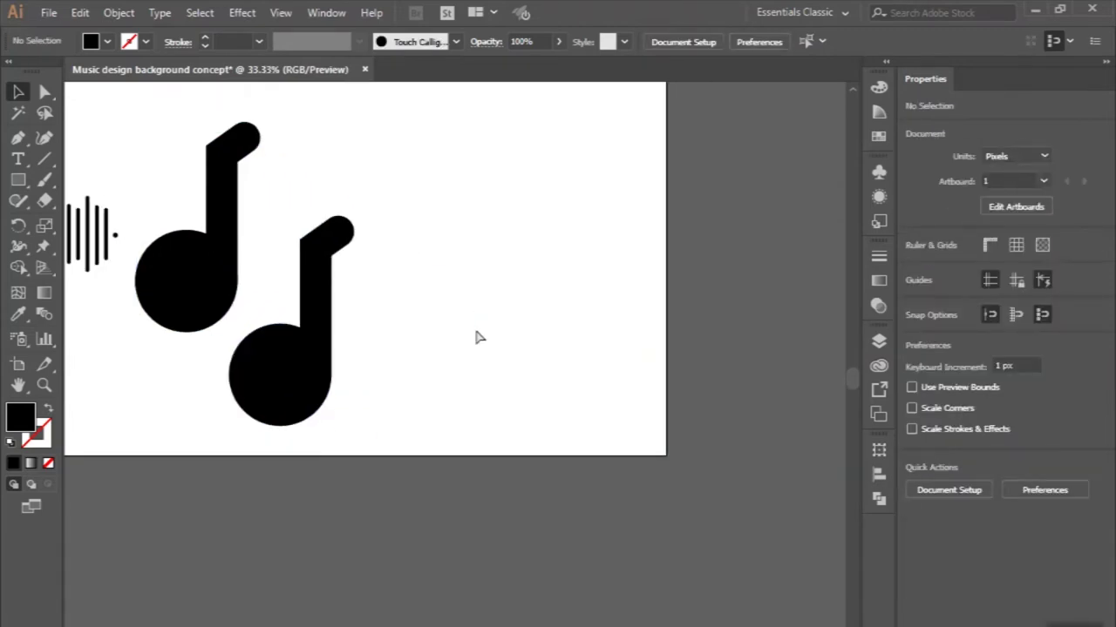
scroll(262, 261, "down", 1)
mouse_move(269, 210)
left_mouse_down()
mouse_move(303, 254)
mouse_move(416, 187)
mouse_move(388, 162)
left_mouse_up()
left_click(371, 266)
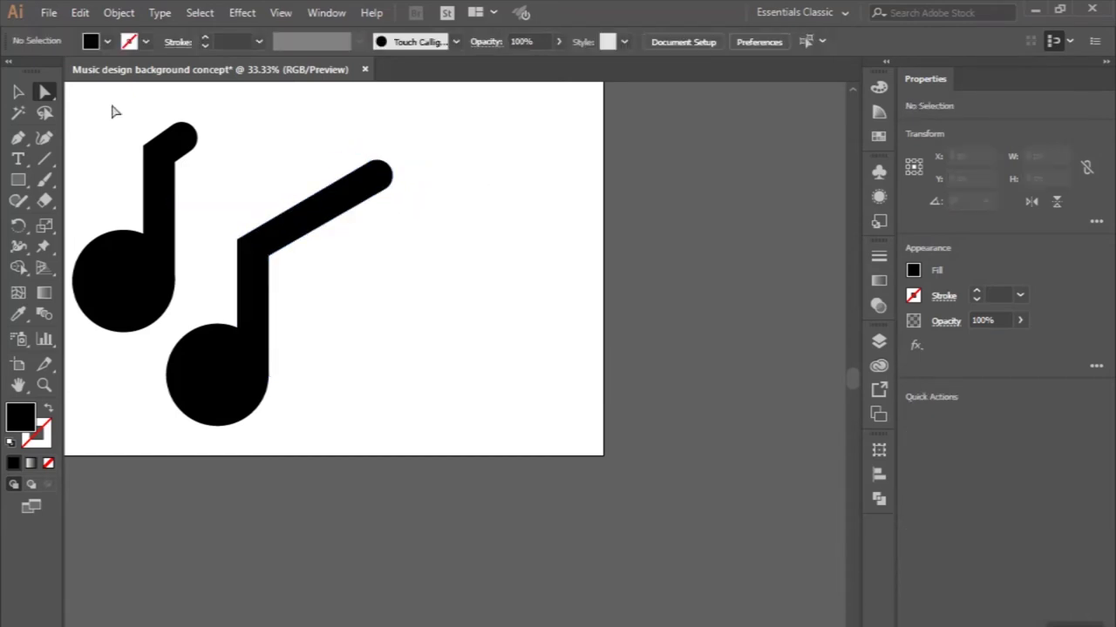
left_click(21, 92)
Alt-drag a copy of the second note up-right so its flag follows the beam.
left_click_drag(254, 270, 358, 237)
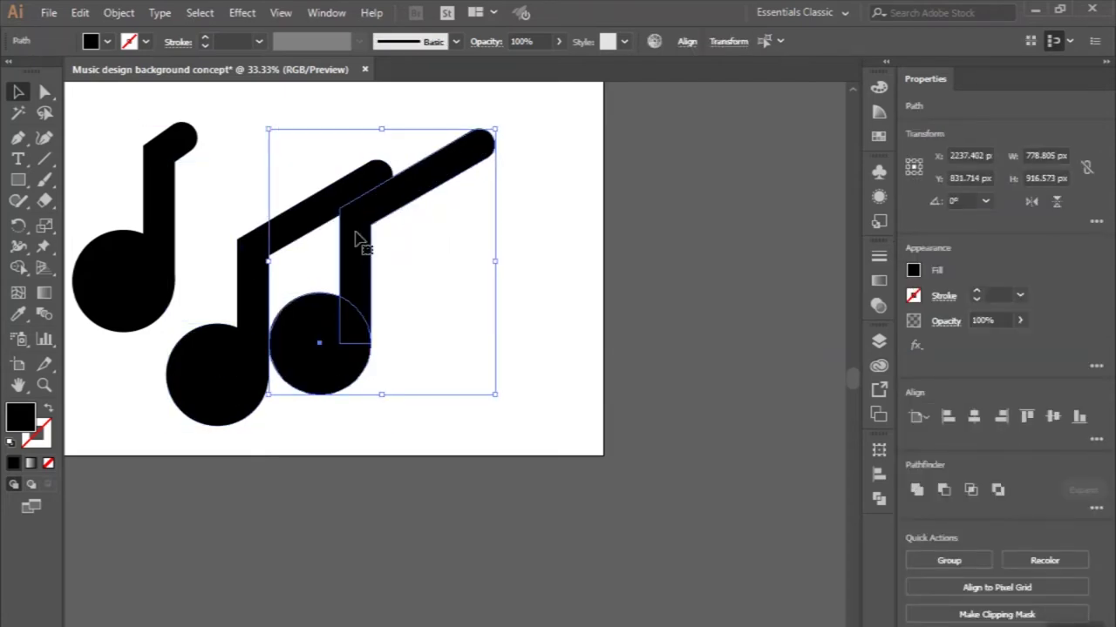
left_click_drag(358, 237, 370, 200)
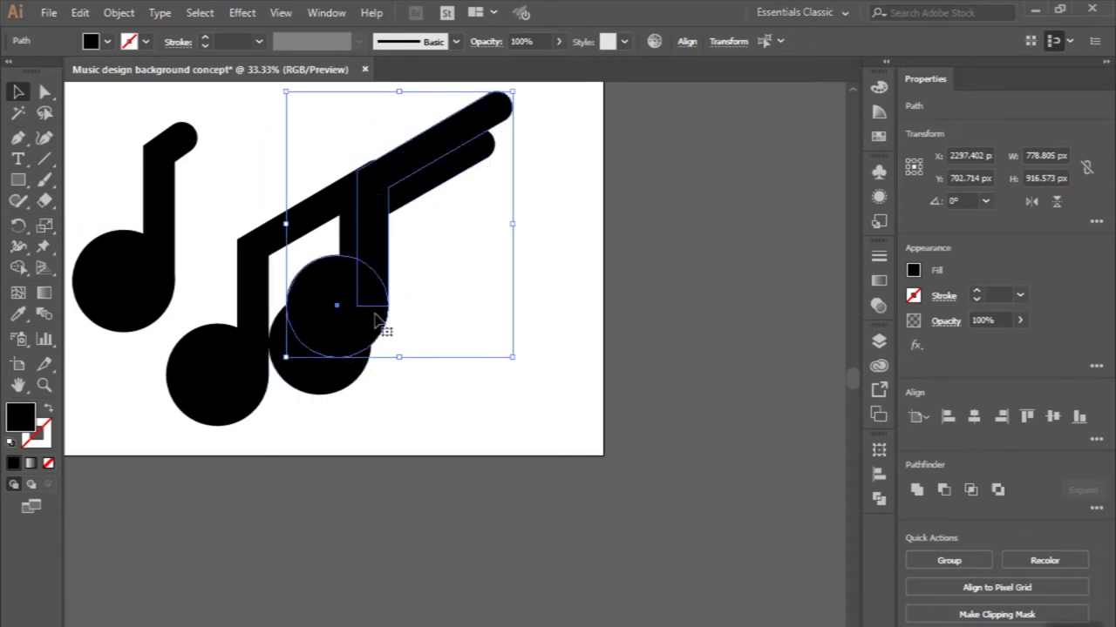
left_click_drag(371, 201, 375, 213)
scroll(373, 225, "down", 1)
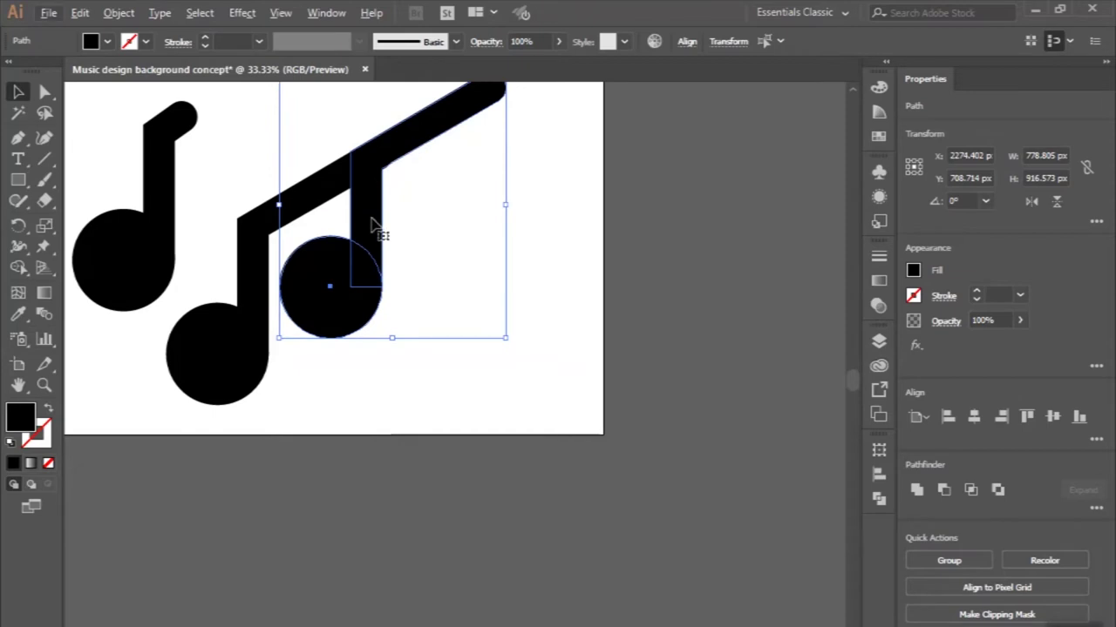
left_click_drag(369, 257, 387, 251)
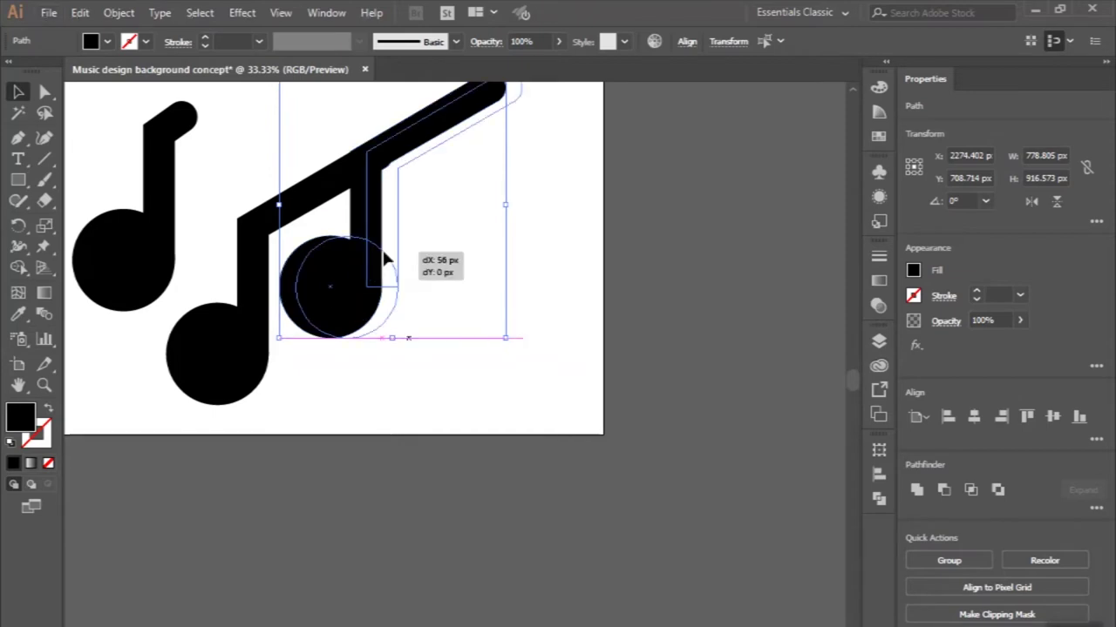
Zoom in on the flag joint and fine-align the copy's flag with the beam.
key("ctrl+plus")
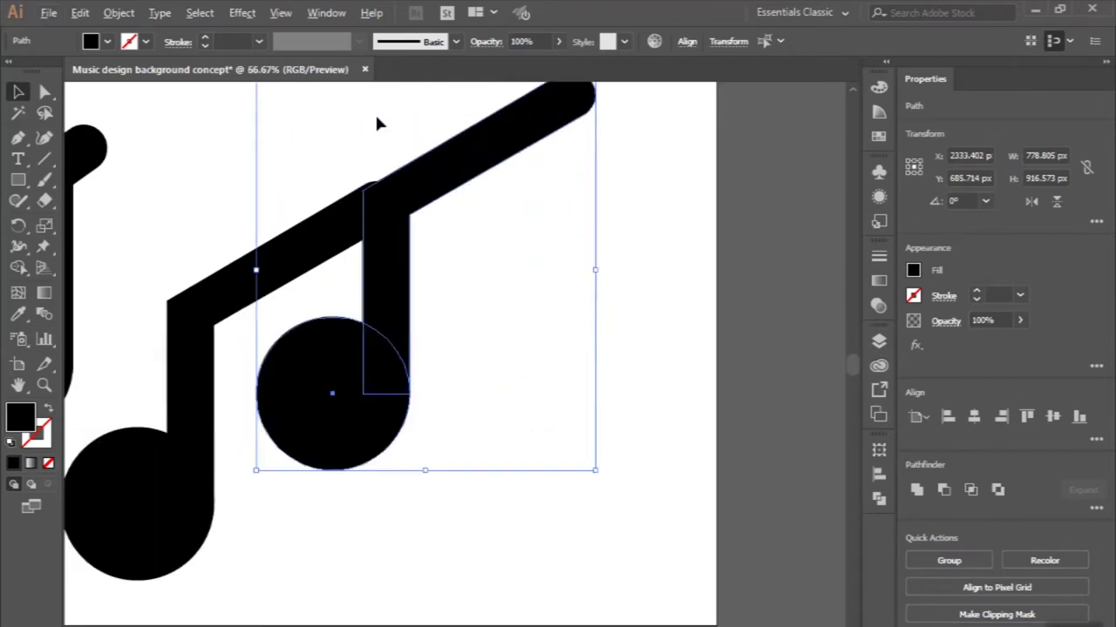
key("ctrl+plus")
key("ctrl+plus")
left_click_drag(381, 352, 383, 340)
key("ctrl+minus")
key("ctrl+minus")
key("ctrl+minus")
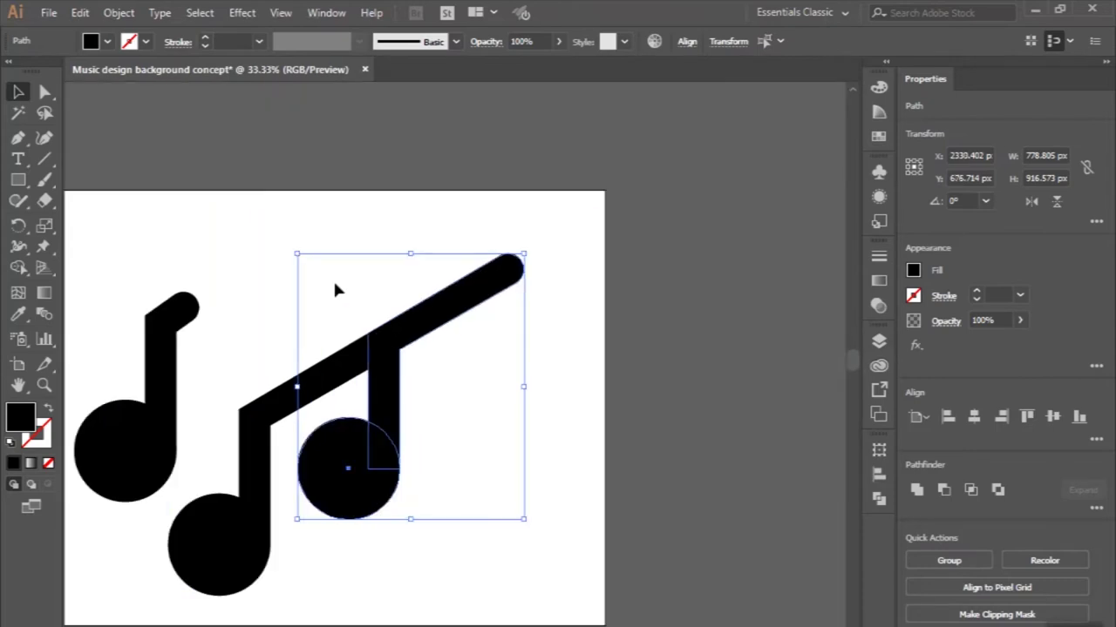
key("ctrl+shift+a")
scroll(334, 283, "down", 3)
key("ctrl+minus")
Move the third note's head circle down below its stem.
key("ctrl+plus")
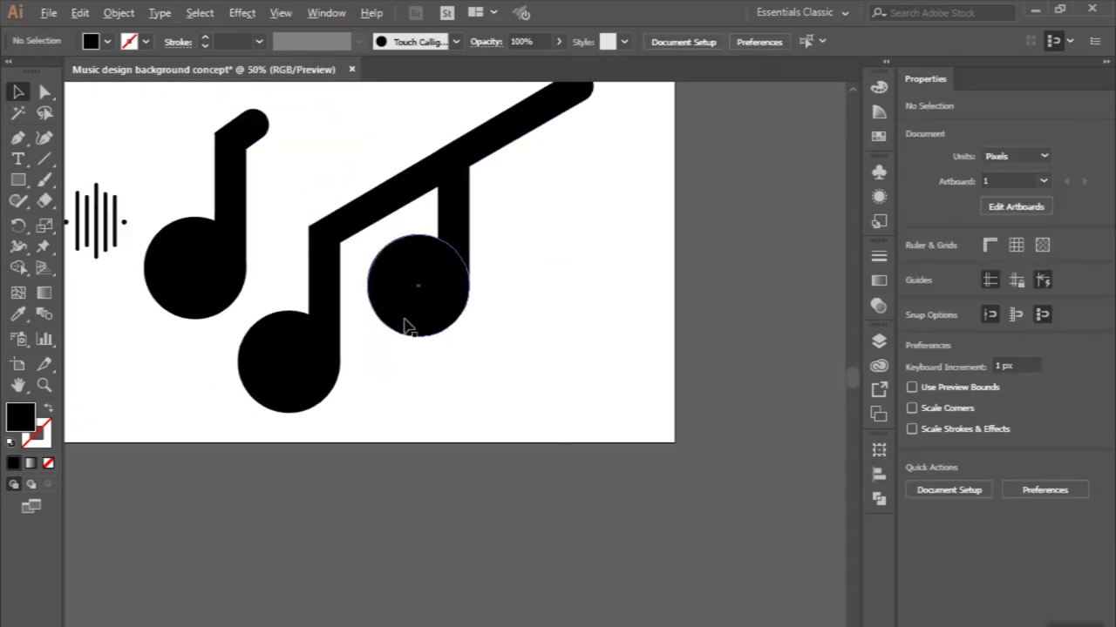
key("ctrl+plus")
key("ctrl+plus")
left_click_drag(448, 271, 448, 340)
left_click(501, 495)
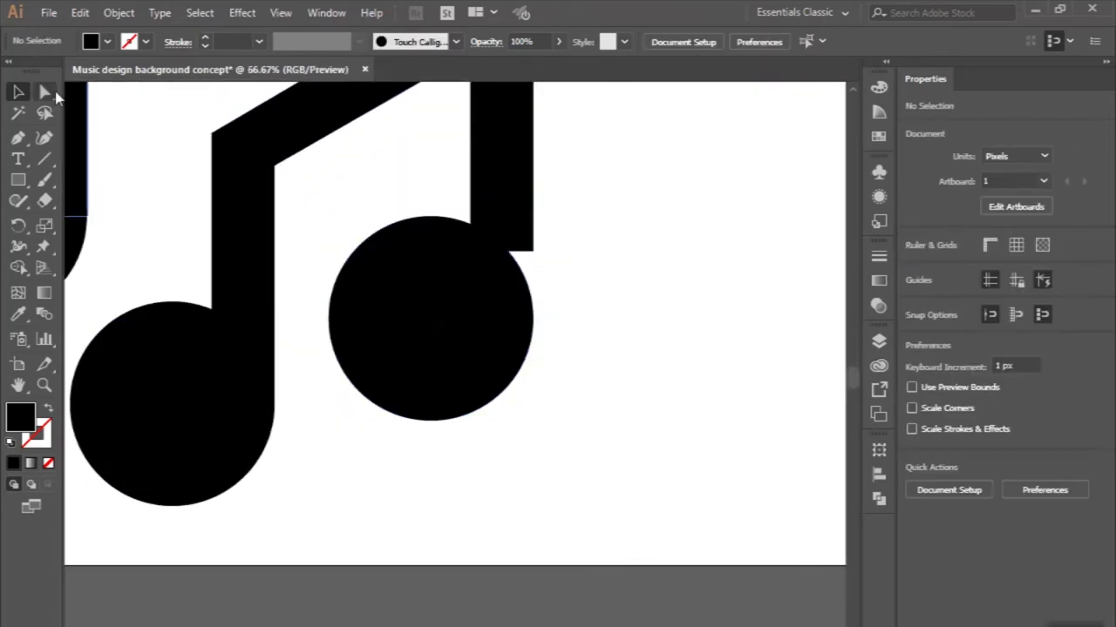
Extend the third note's stem bottom anchors down into its head.
key("a")
left_click(523, 212)
left_click(471, 251)
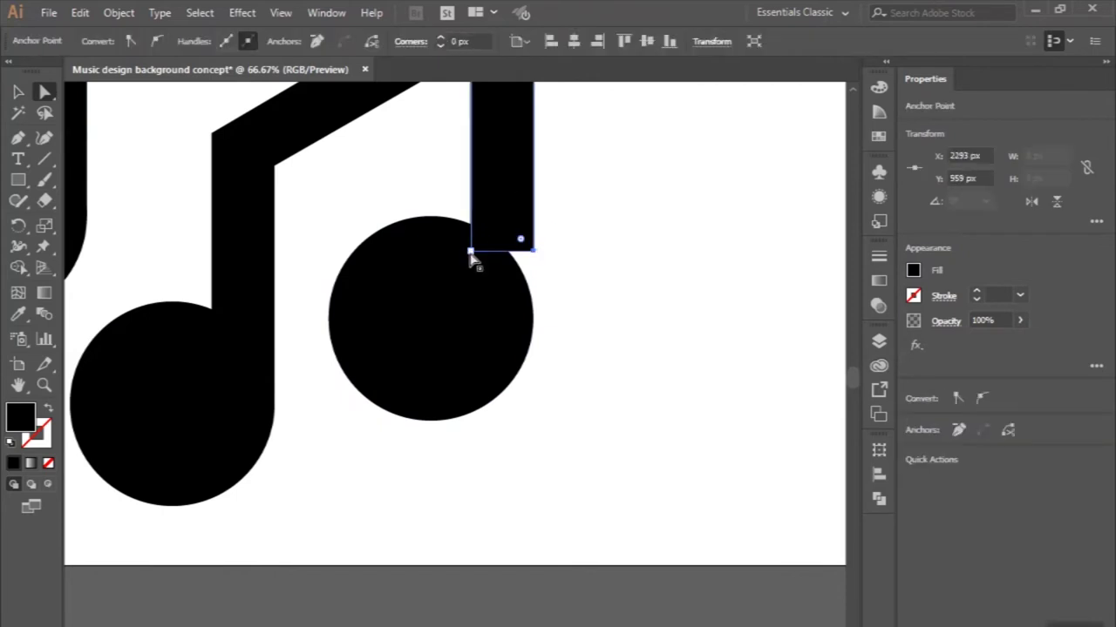
left_click_drag(506, 251, 508, 334)
key("ctrl+minus")
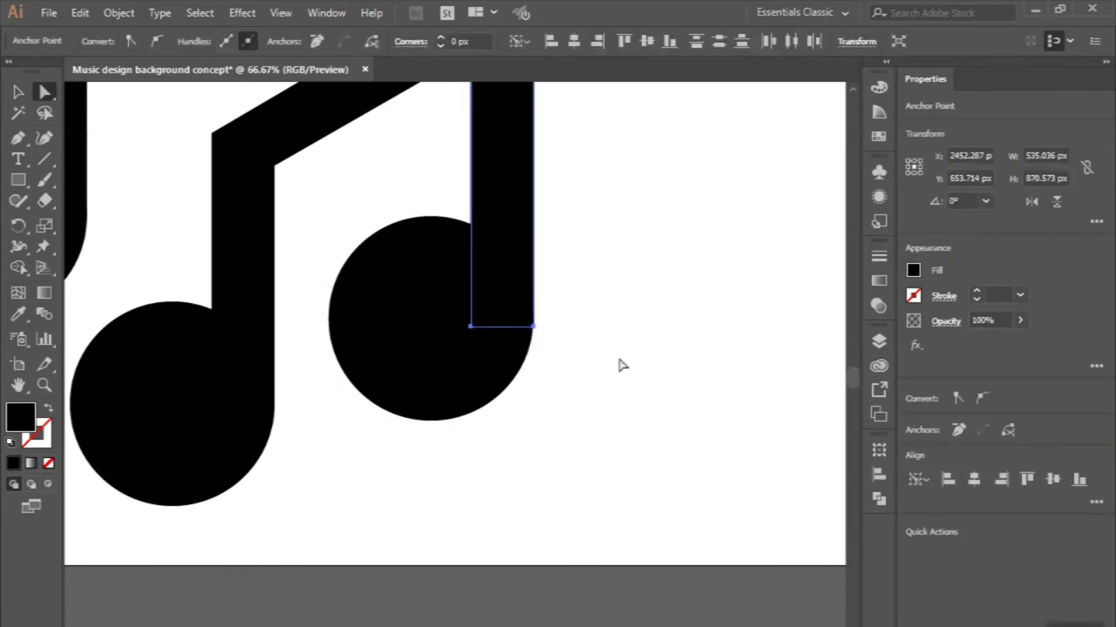
key("ctrl+minus")
key("ctrl+minus")
Pull the third note's rounded flag tip down-left onto the long beam.
scroll(600, 203, "up", 1)
scroll(600, 203, "up", 1)
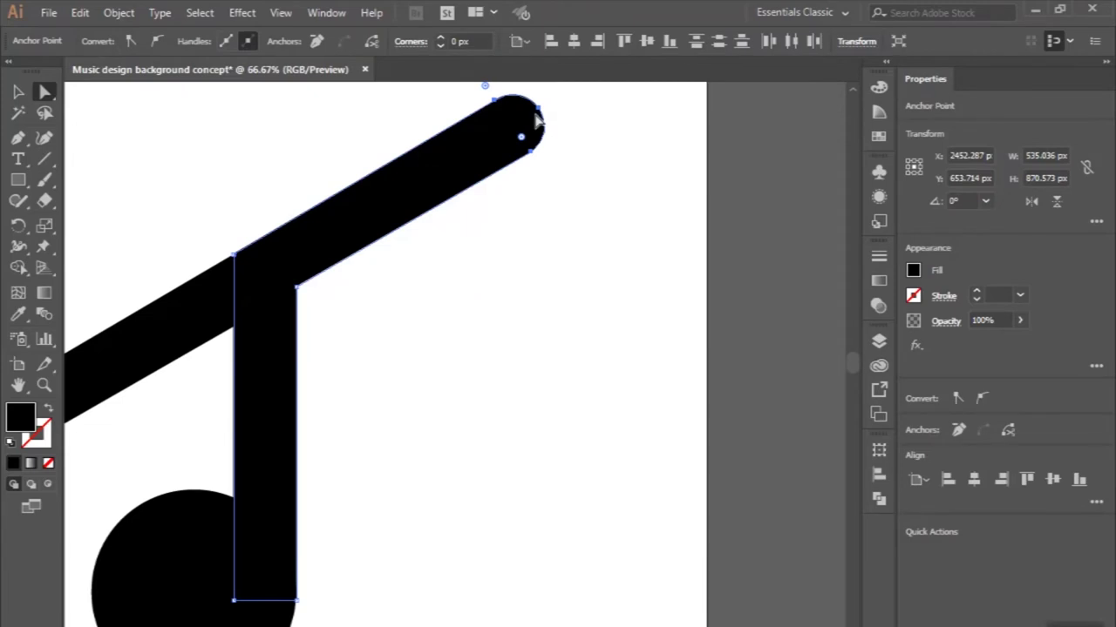
left_click_drag(528, 126, 368, 221)
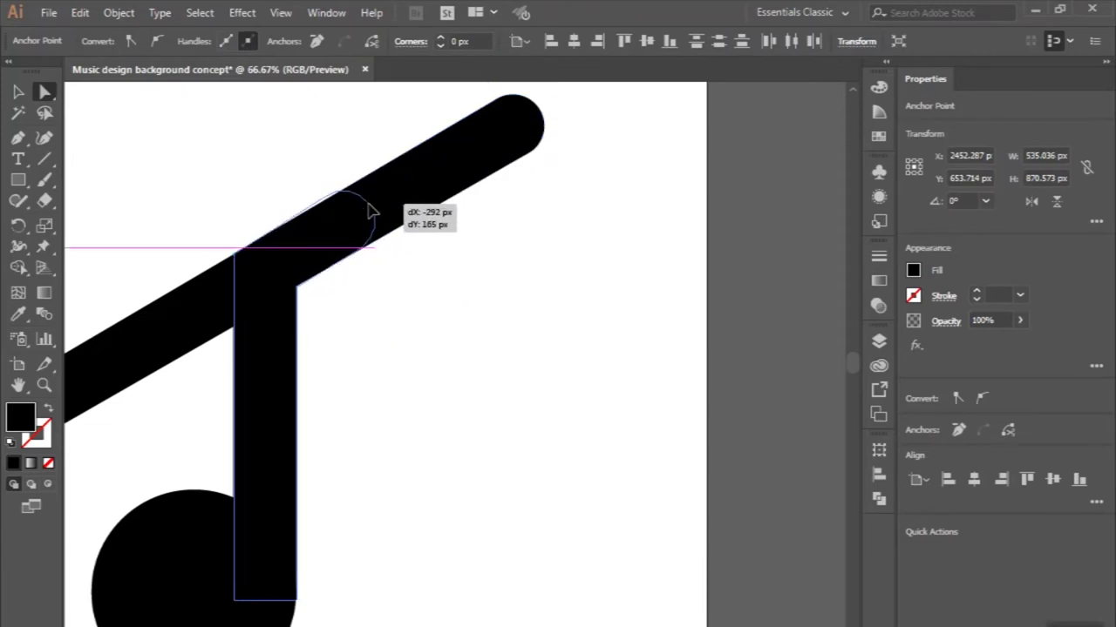
left_click_drag(366, 219, 369, 213)
key("ctrl+minus")
key("ctrl+minus")
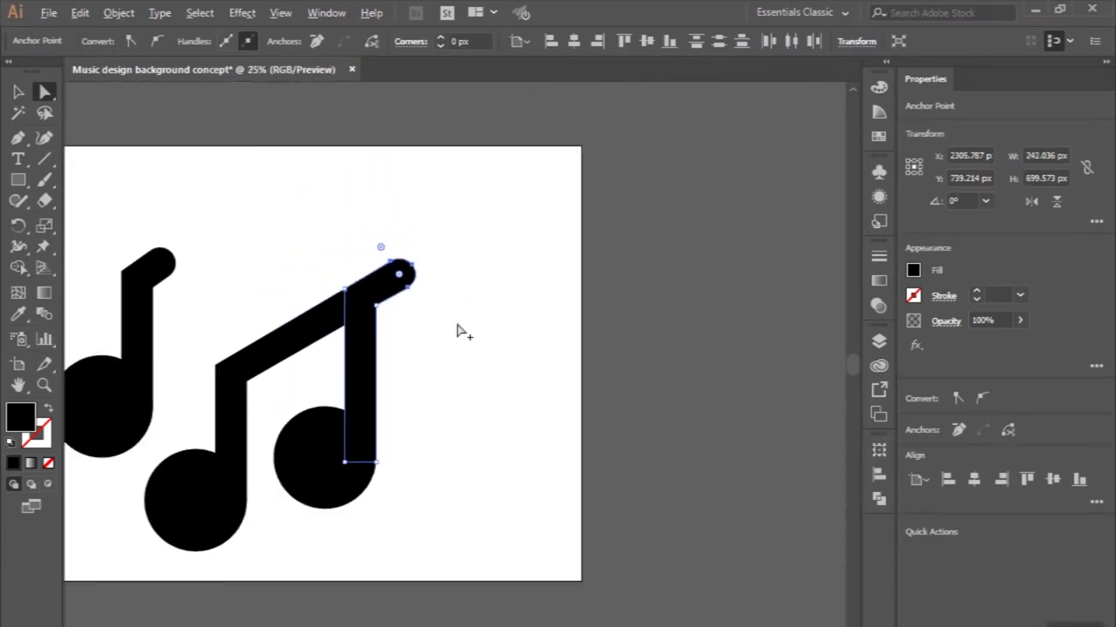
key("ctrl+minus")
key("ctrl+minus")
key("v")
left_click(219, 134)
scroll(220, 134, "down", 3)
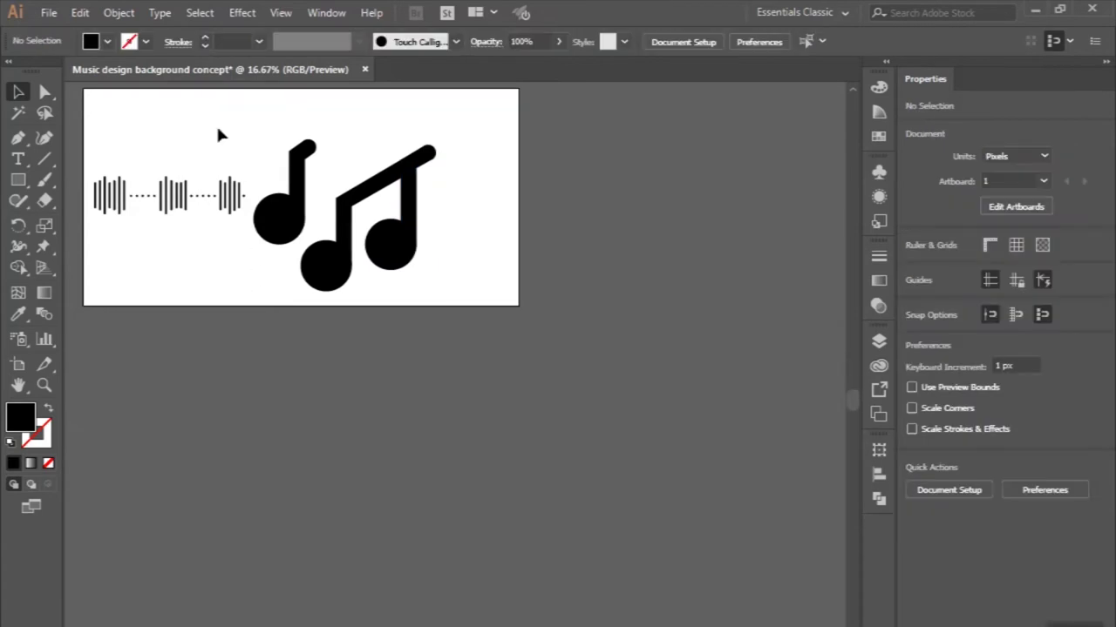
scroll(305, 139, "up", 1)
scroll(305, 139, "up", 2)
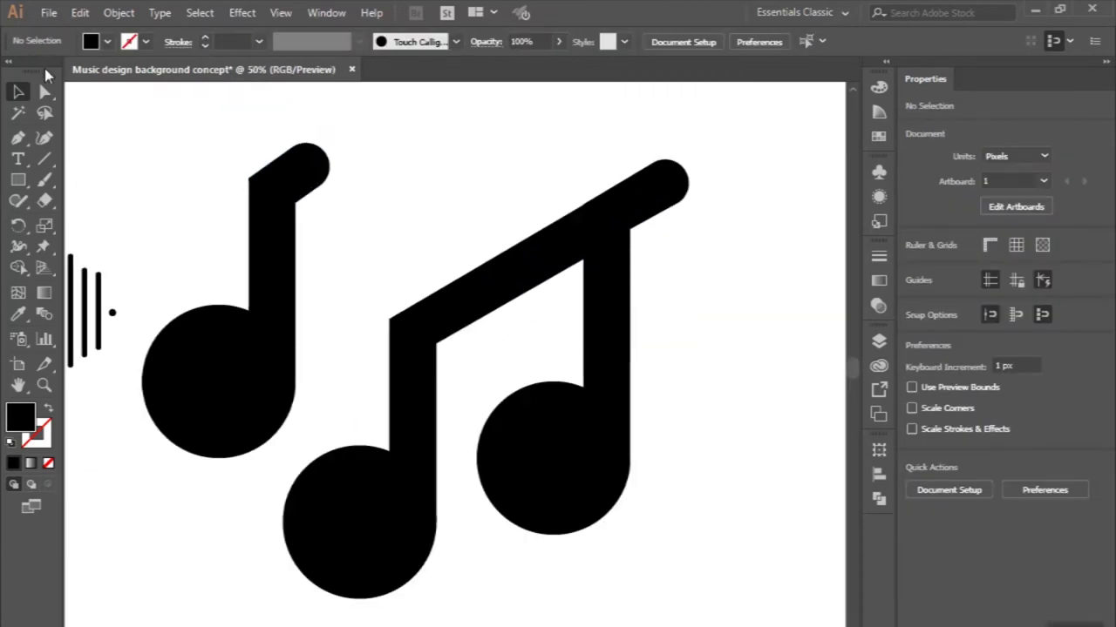
Shift the single note slightly to the right.
key("a")
left_click(12, 92)
left_click_drag(288, 353, 305, 348)
scroll(415, 233, "down", 3)
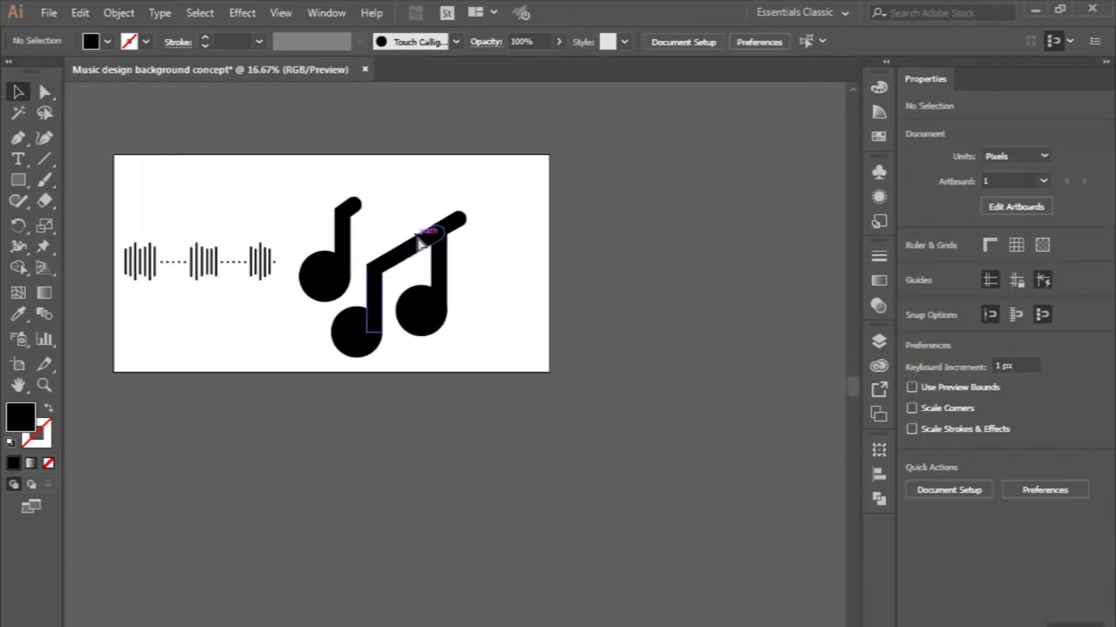
Scale the three notes down to about 866 × 833 px and place them beside the waveform.
left_click(418, 244)
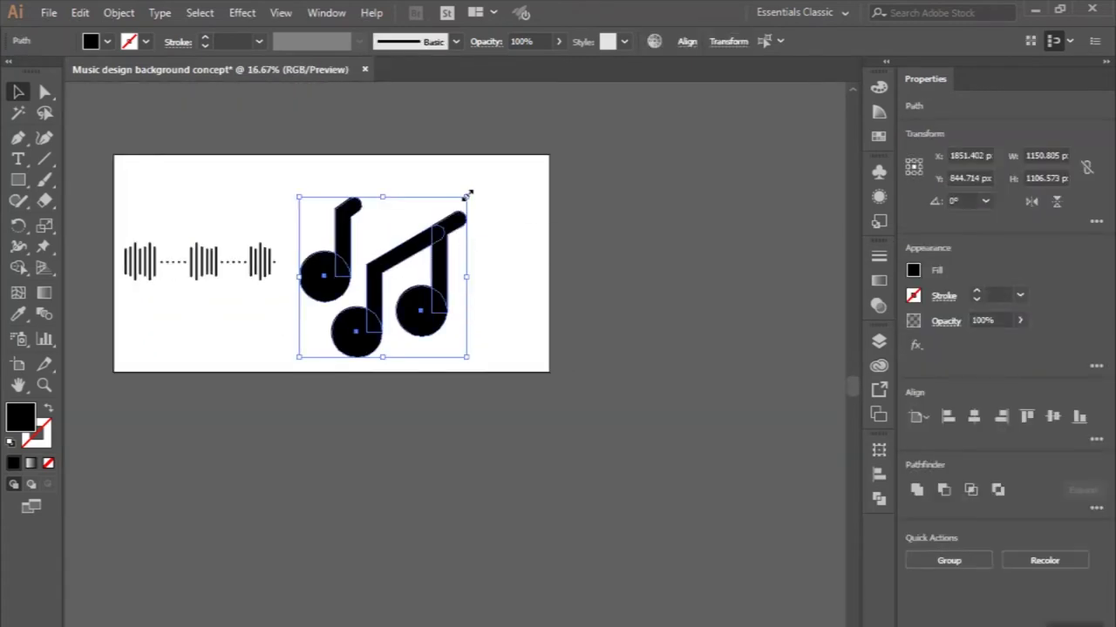
left_click_drag(467, 195, 436, 236)
key("ctrl+equal")
key("ctrl+equal")
left_click_drag(372, 292, 351, 197)
key("ctrl+minus")
key("ctrl+minus")
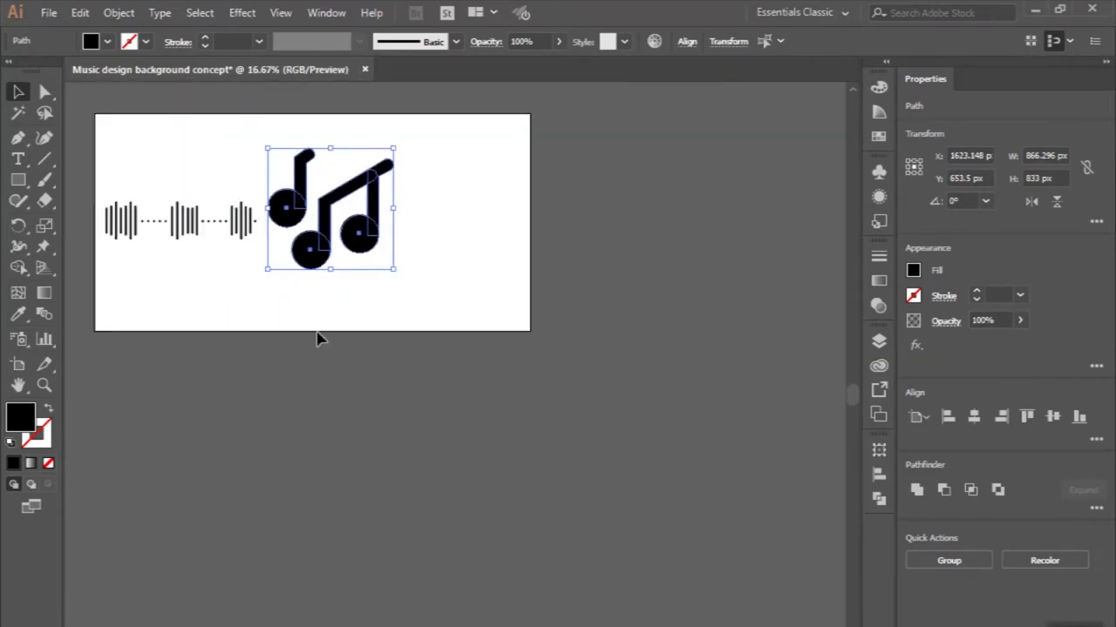
left_click(318, 338)
scroll(369, 244, "up", 2)
scroll(226, 324, "up", 3)
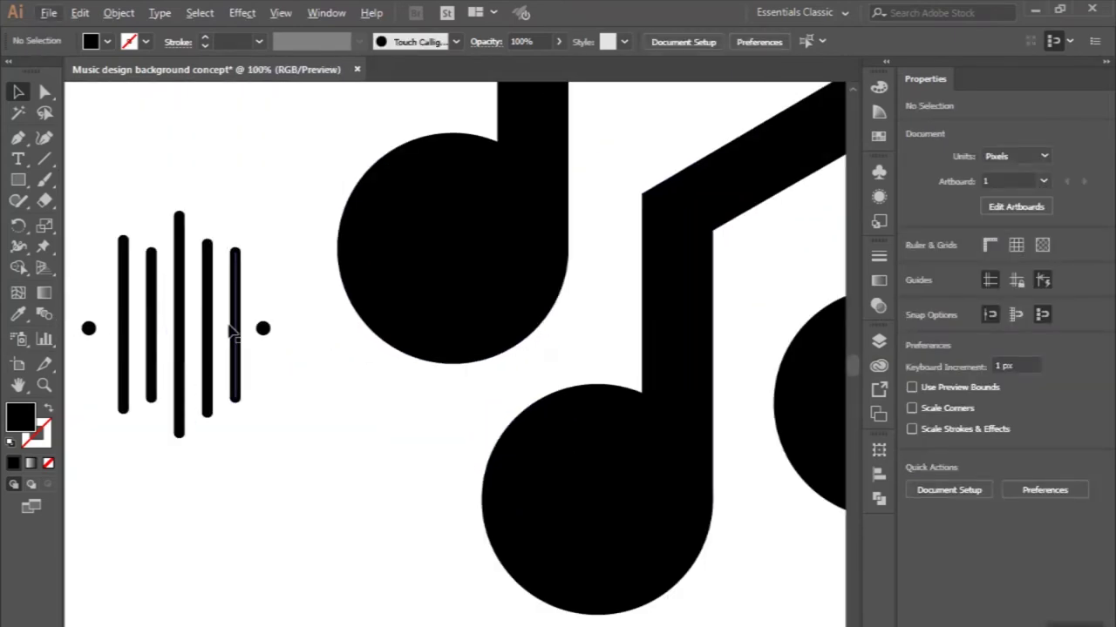
Place a copy of a waveform bar at the note head's left edge and make its stroke red.
left_click_drag(233, 331, 355, 257)
scroll(348, 257, "up", 3)
scroll(348, 257, "down", 3)
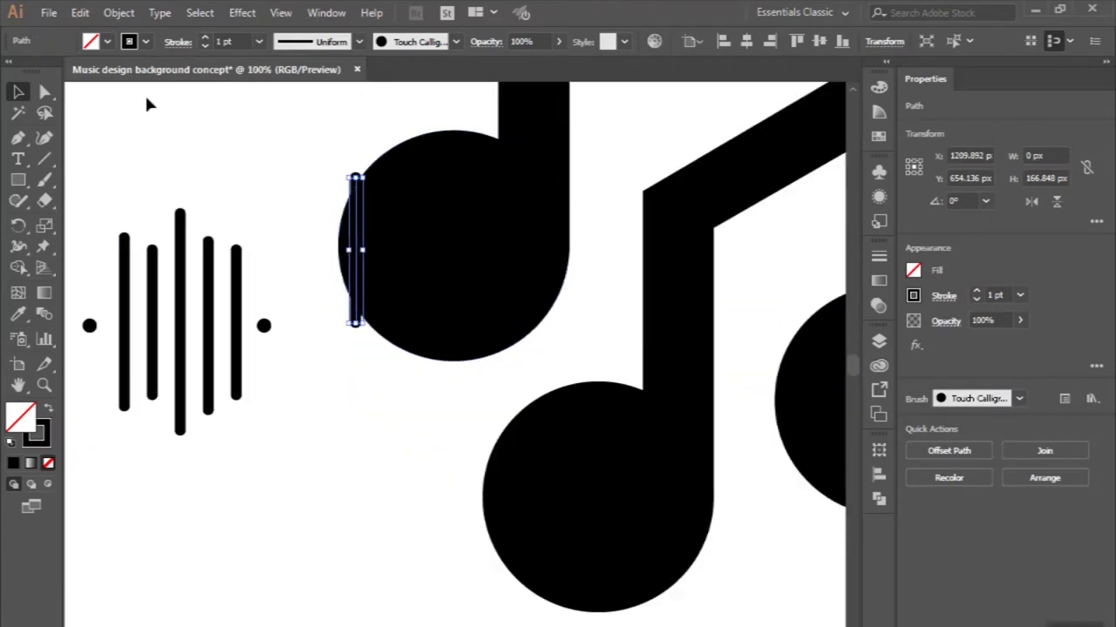
left_click(145, 42)
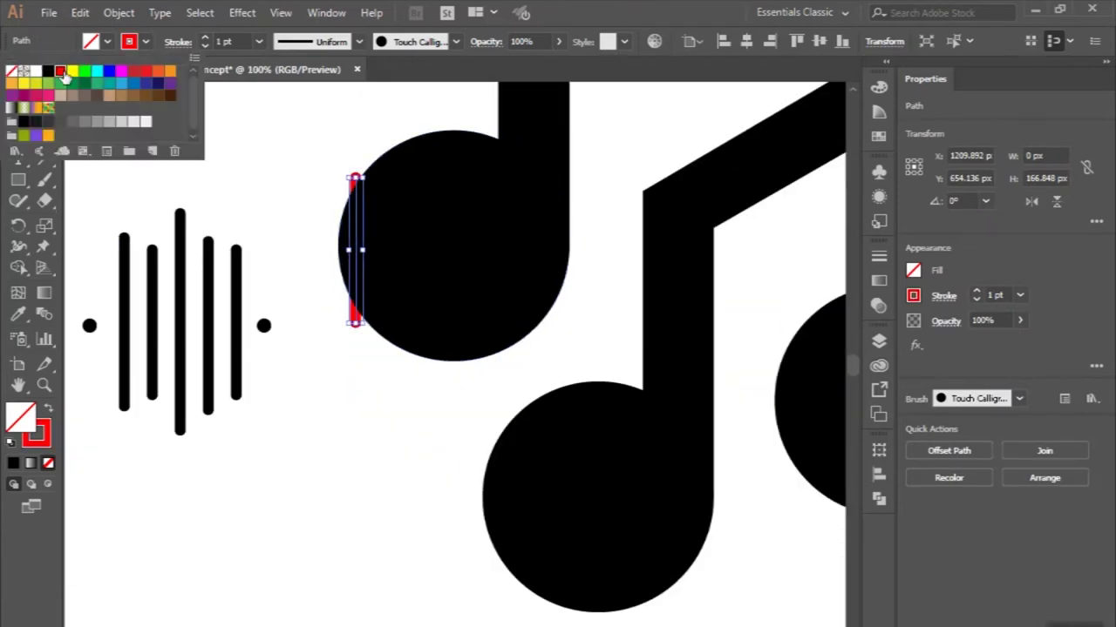
left_click(299, 137)
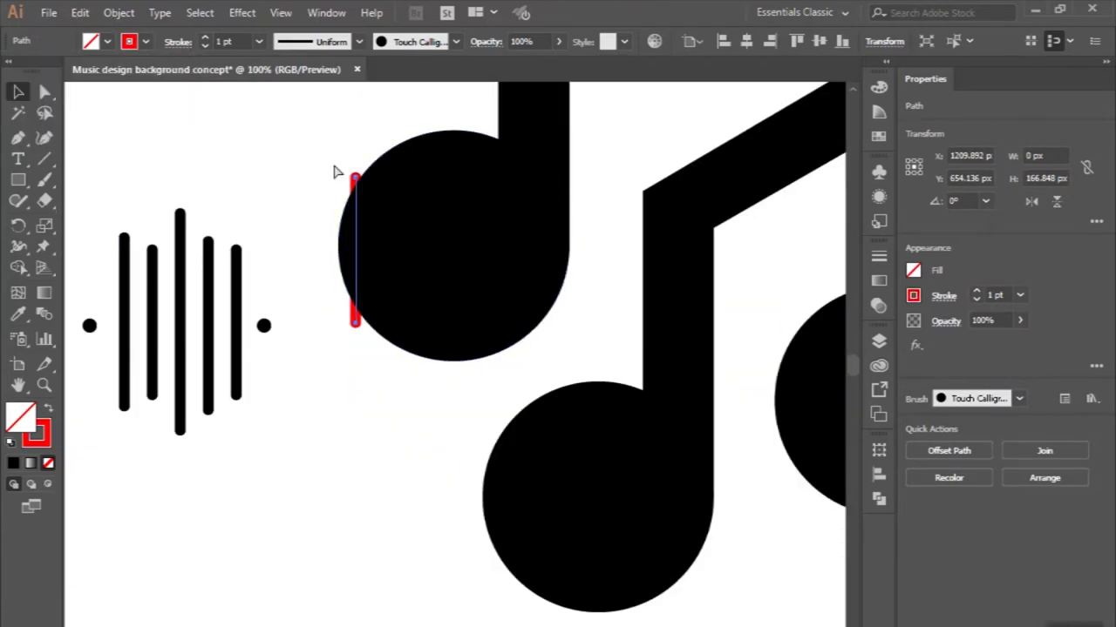
Trim the red bar to the head, then add a long stripe with a short dash below.
scroll(373, 241, "up", 2)
left_click_drag(343, 223, 319, 295)
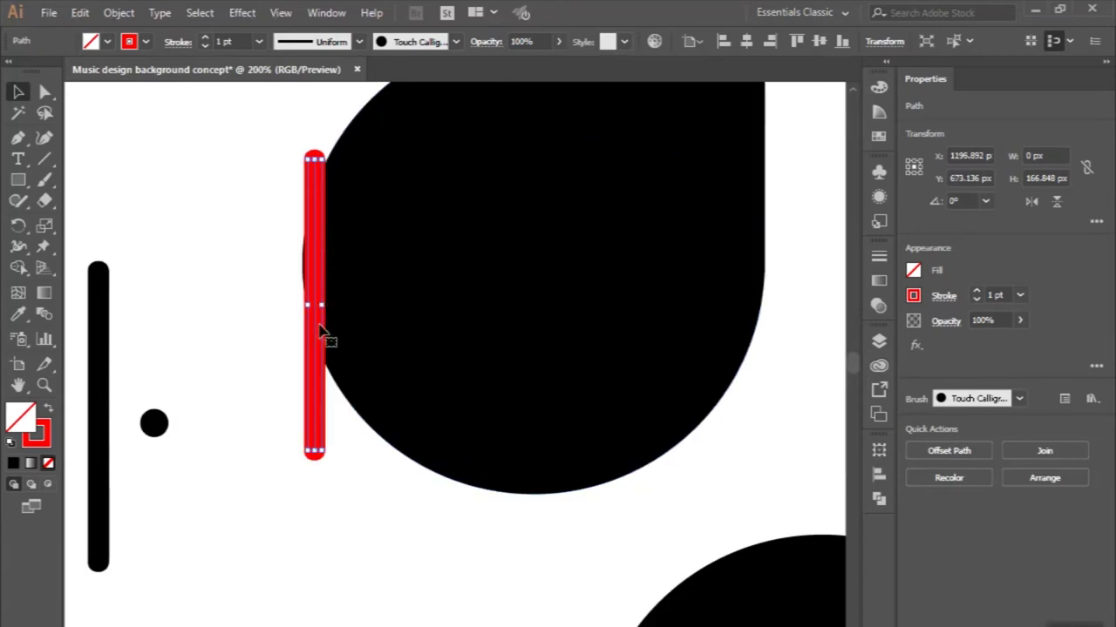
left_click_drag(314, 450, 312, 318)
mouse_move(314, 159)
left_mouse_down()
mouse_move(318, 209)
mouse_move(349, 152)
left_mouse_up()
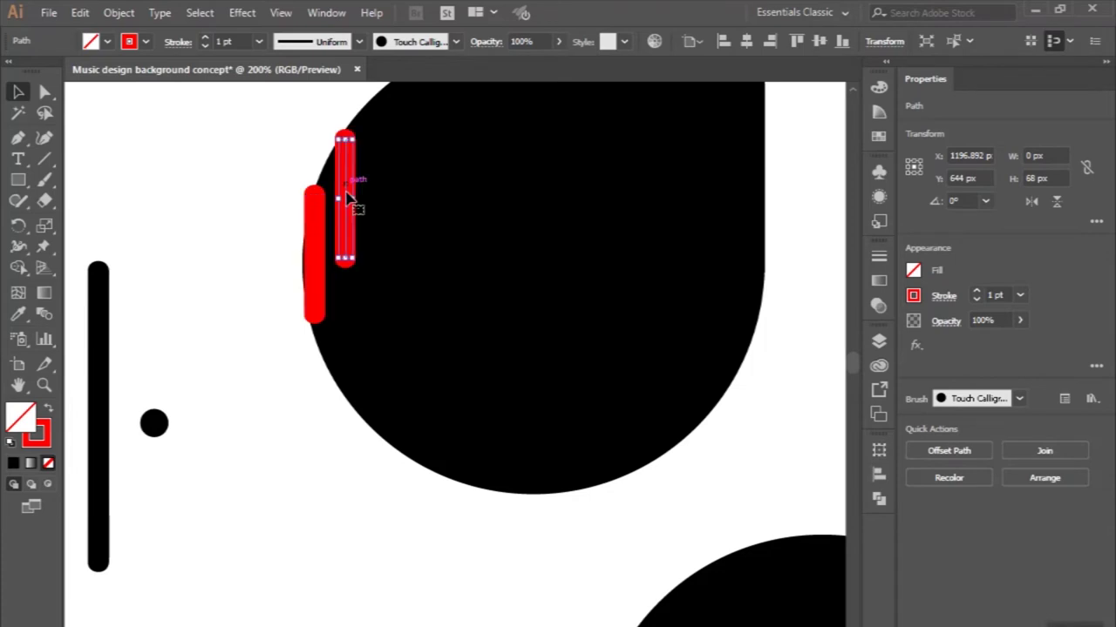
left_click_drag(346, 259, 352, 507)
mouse_move(353, 549)
left_mouse_down()
mouse_move(364, 444)
mouse_move(353, 411)
left_mouse_up()
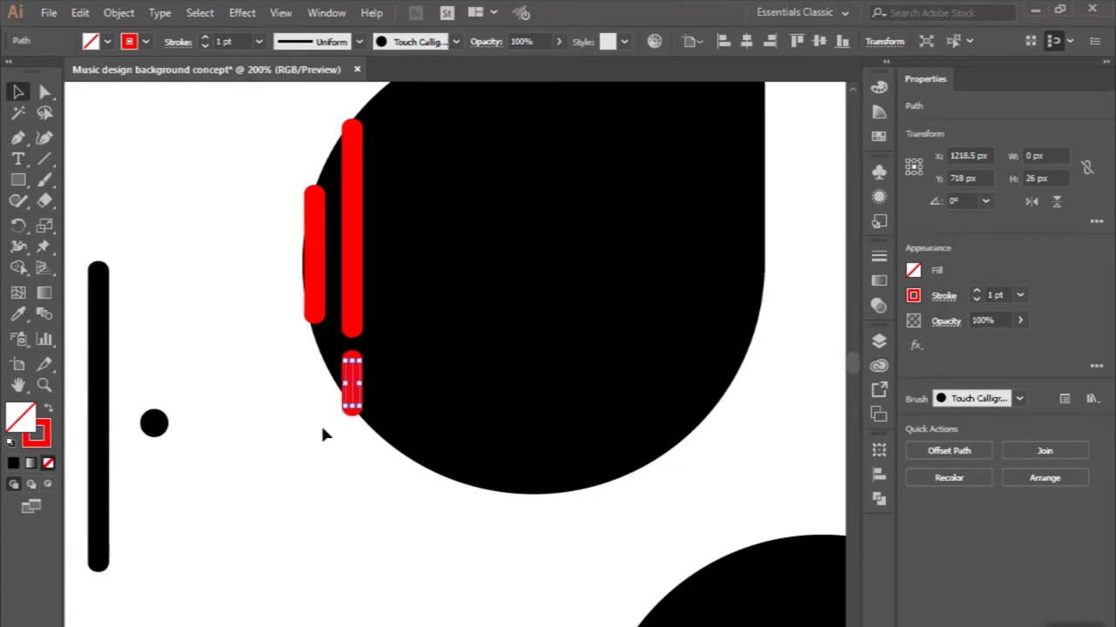
left_click(319, 422)
Duplicate red stripes rightward across the head, stretching each copy to a different length.
scroll(320, 423, "down", 2)
scroll(324, 436, "up", 1)
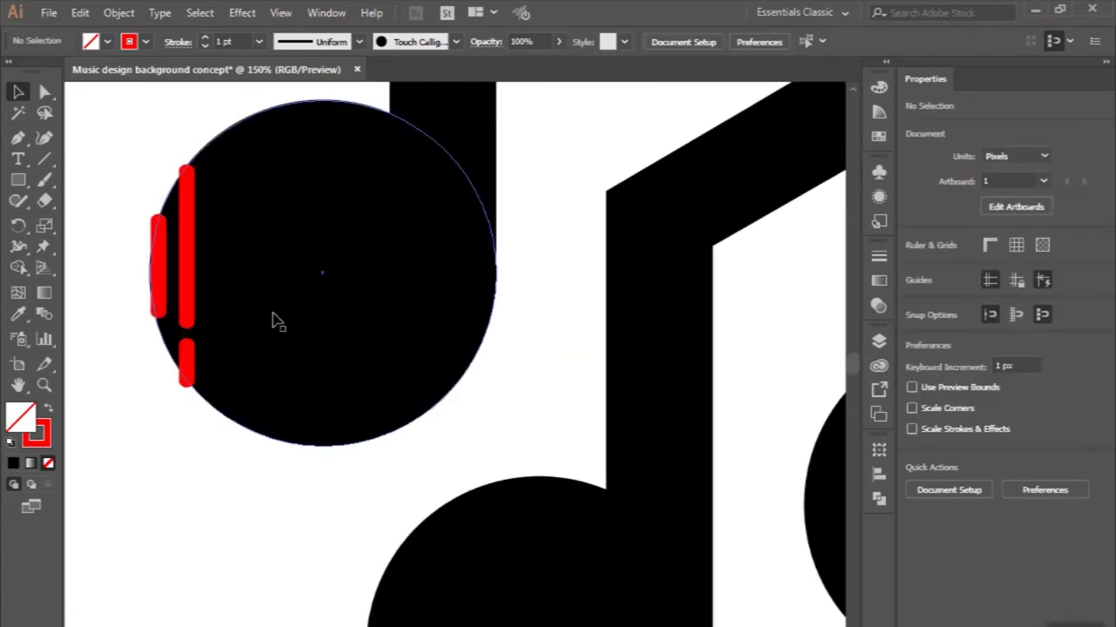
left_click(164, 262)
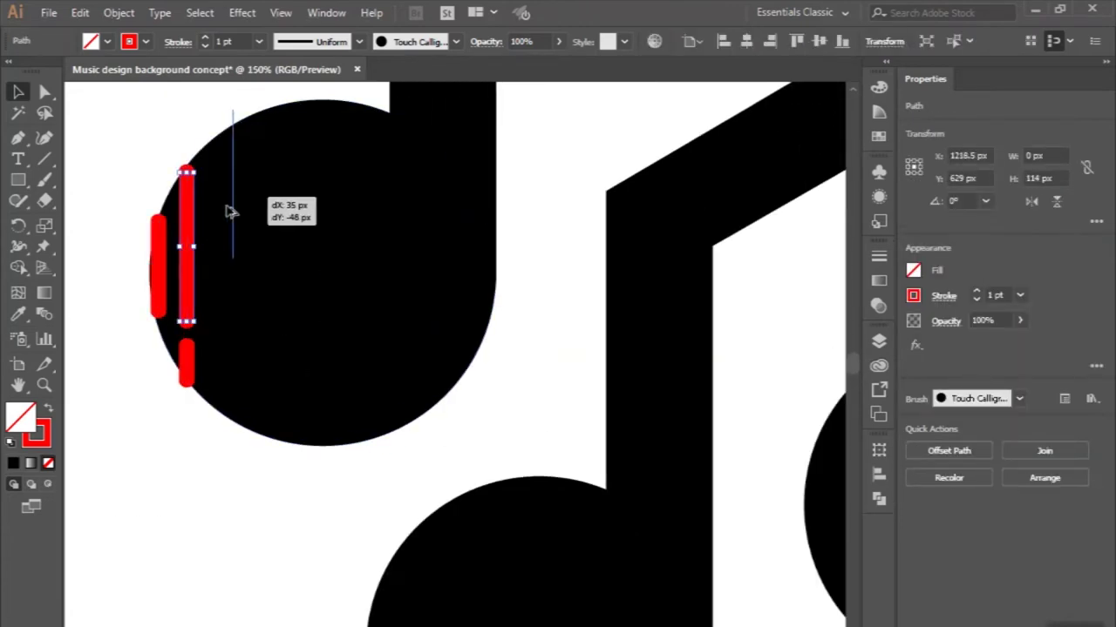
left_click_drag(184, 261, 215, 227, "alt")
left_click_drag(216, 287, 217, 407)
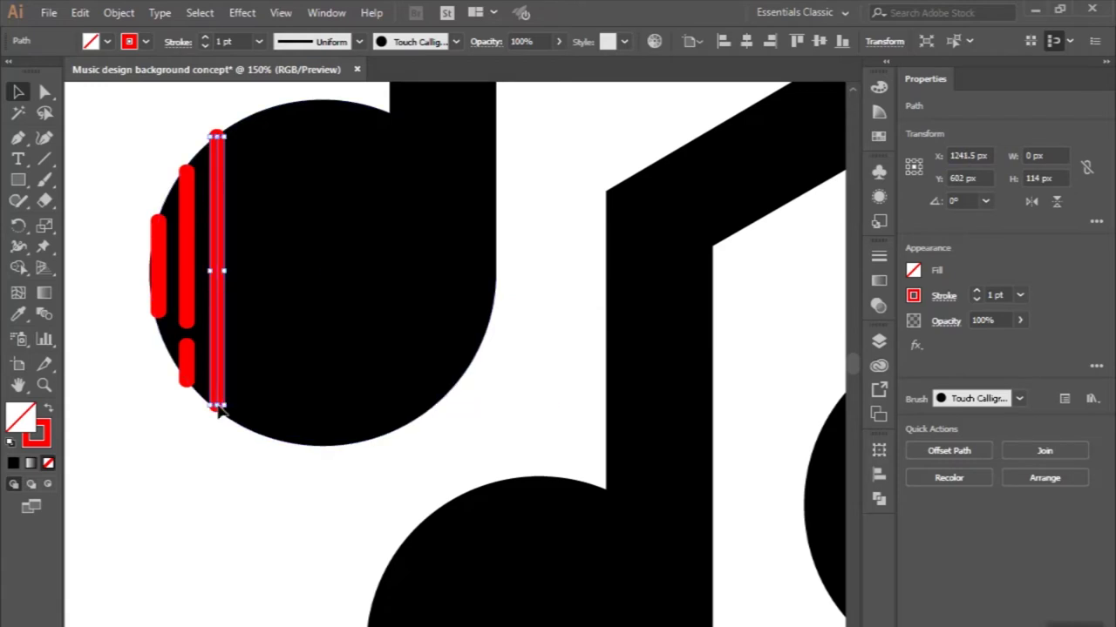
left_click(190, 287)
mouse_move(215, 291)
left_mouse_down()
mouse_move(247, 268)
mouse_move(278, 291)
left_mouse_up()
left_click_drag(249, 322, 247, 380)
mouse_move(248, 306)
left_mouse_down()
mouse_move(250, 357)
mouse_move(256, 134)
mouse_move(249, 120)
mouse_move(239, 125)
left_mouse_up()
Copy the short red dash to the circle's lower left and toward the upper right.
scroll(250, 119, "up", 3)
scroll(252, 238, "down", 3)
scroll(253, 238, "up", 1)
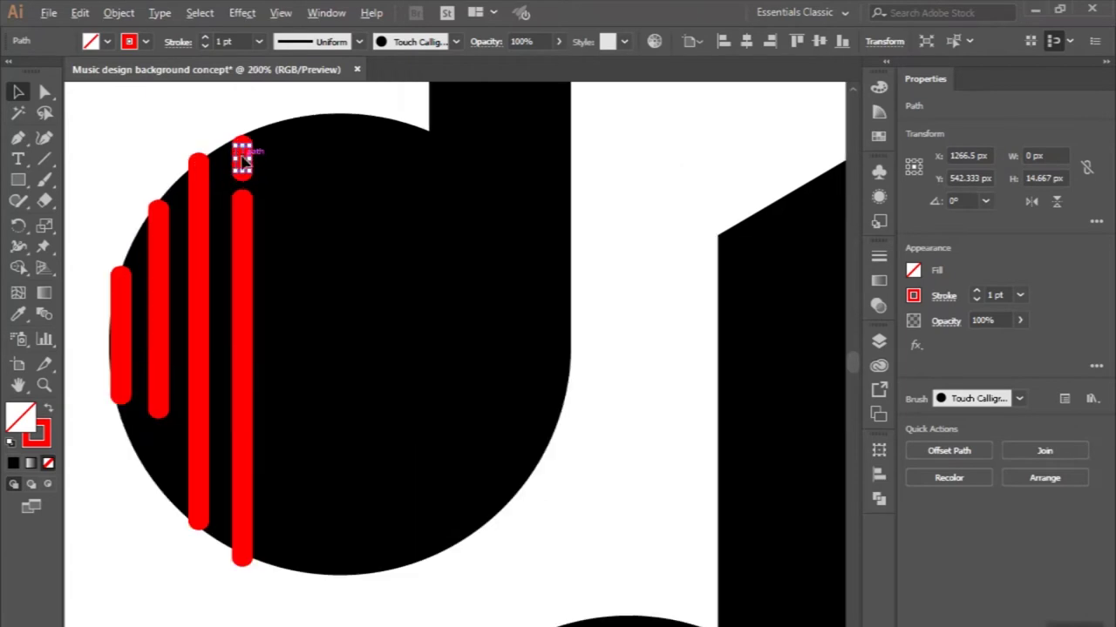
left_click_drag(242, 159, 160, 464)
scroll(157, 468, "up", 2)
scroll(153, 470, "up", 2)
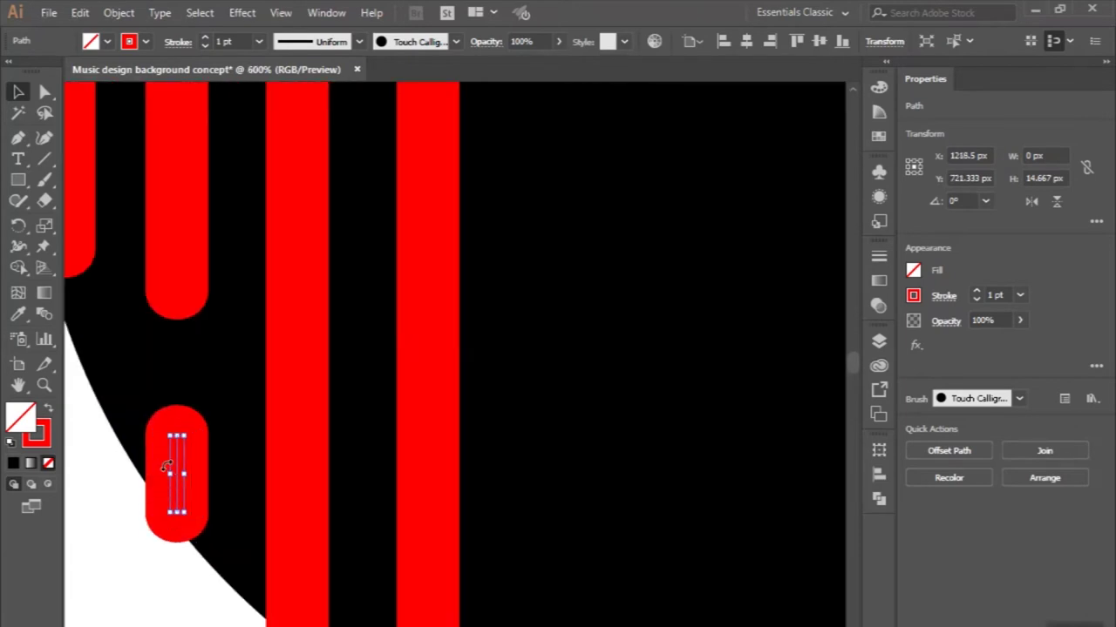
scroll(173, 446, "down", 2)
scroll(173, 446, "down", 2)
mouse_move(171, 446)
left_mouse_down()
mouse_move(144, 349)
mouse_move(272, 235)
mouse_move(270, 386)
left_mouse_up()
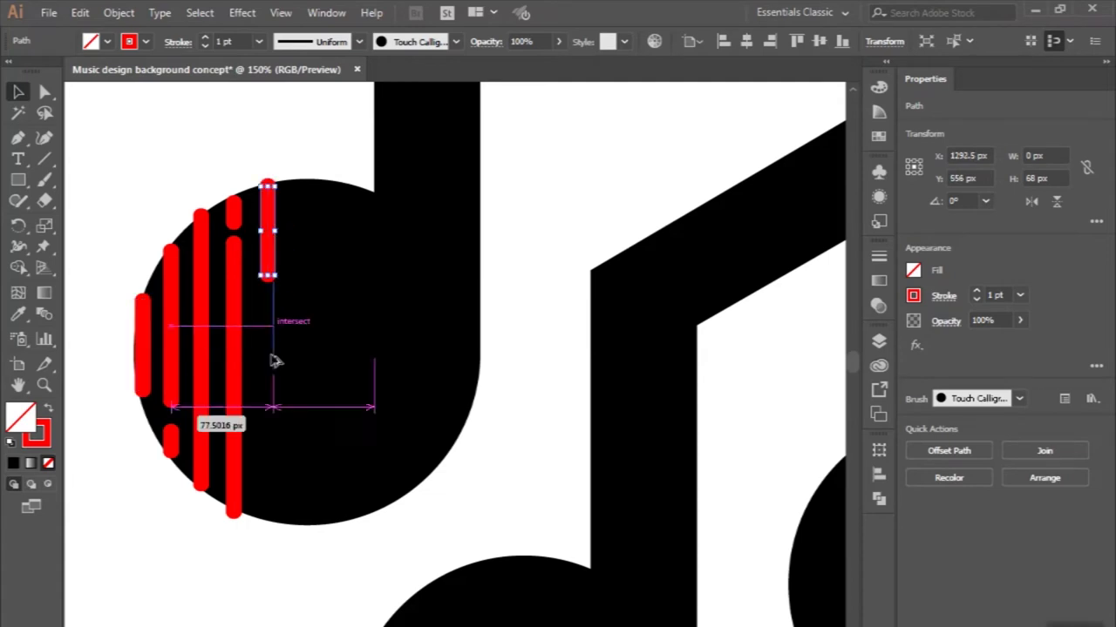
Stretch the new stripe to the circle's bottom and add another stripe fitted to the edge.
left_click_drag(275, 468, 271, 523)
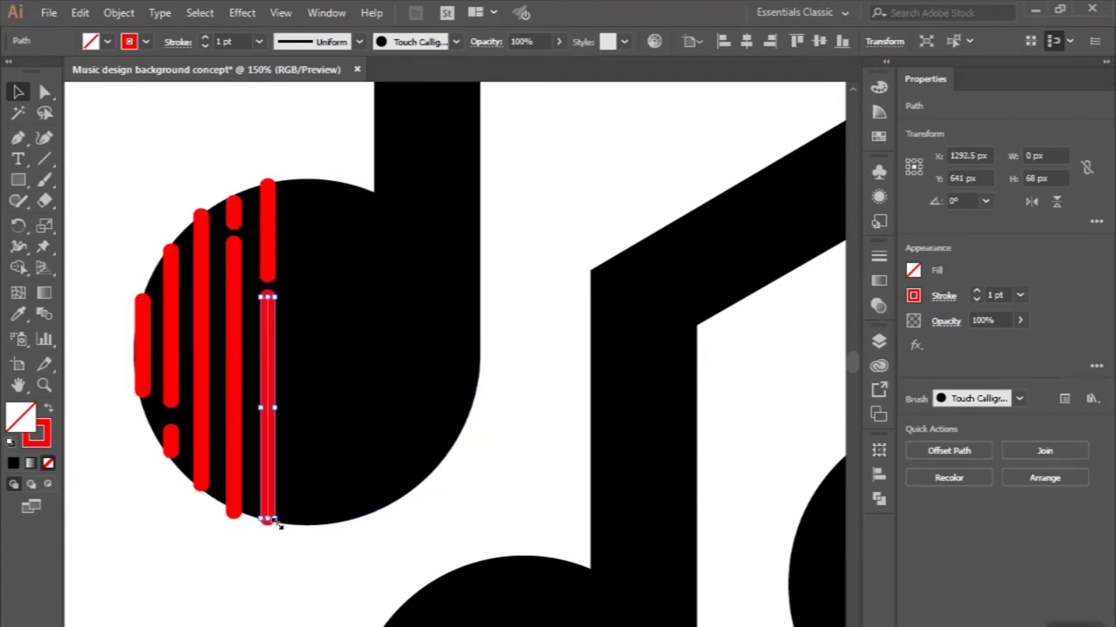
left_click(274, 561)
mouse_move(241, 373)
left_mouse_down()
mouse_move(318, 318)
mouse_move(306, 304)
left_mouse_up()
left_click_drag(299, 443, 301, 532)
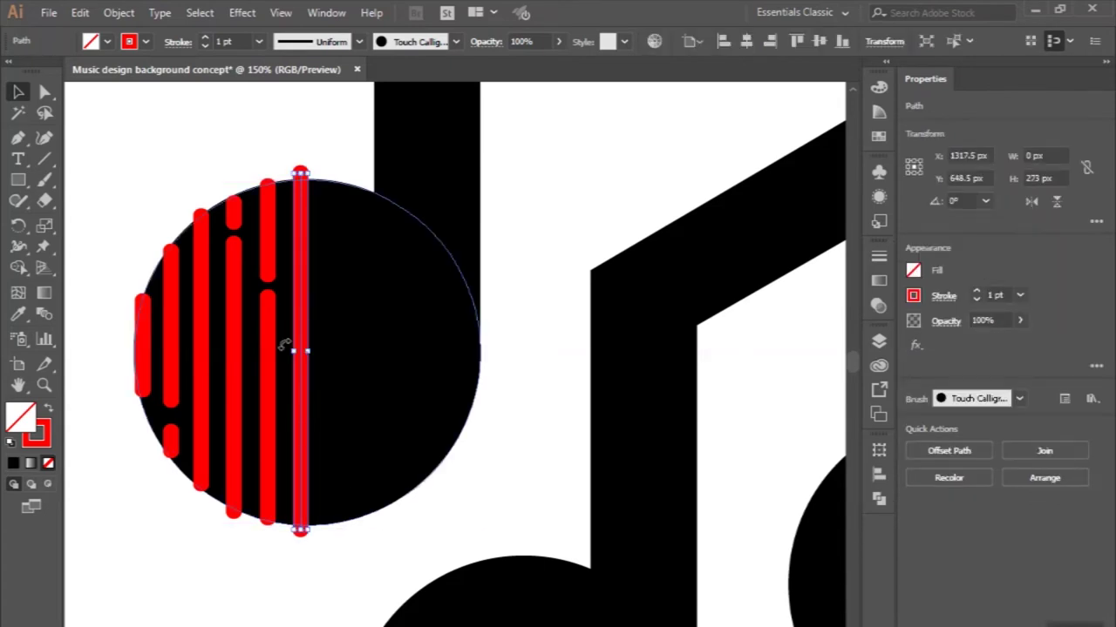
left_click_drag(302, 175, 300, 187)
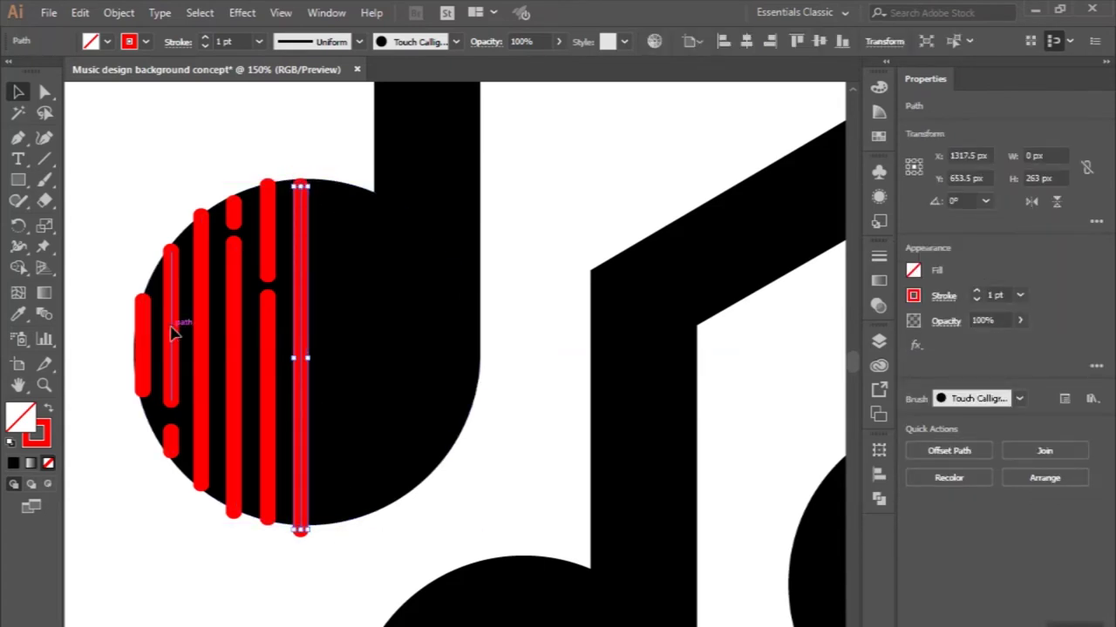
Add a shorter stripe with a short stripe below it and a dash in the lower circle.
left_click_drag(299, 331, 333, 253)
left_click_drag(333, 351, 333, 440)
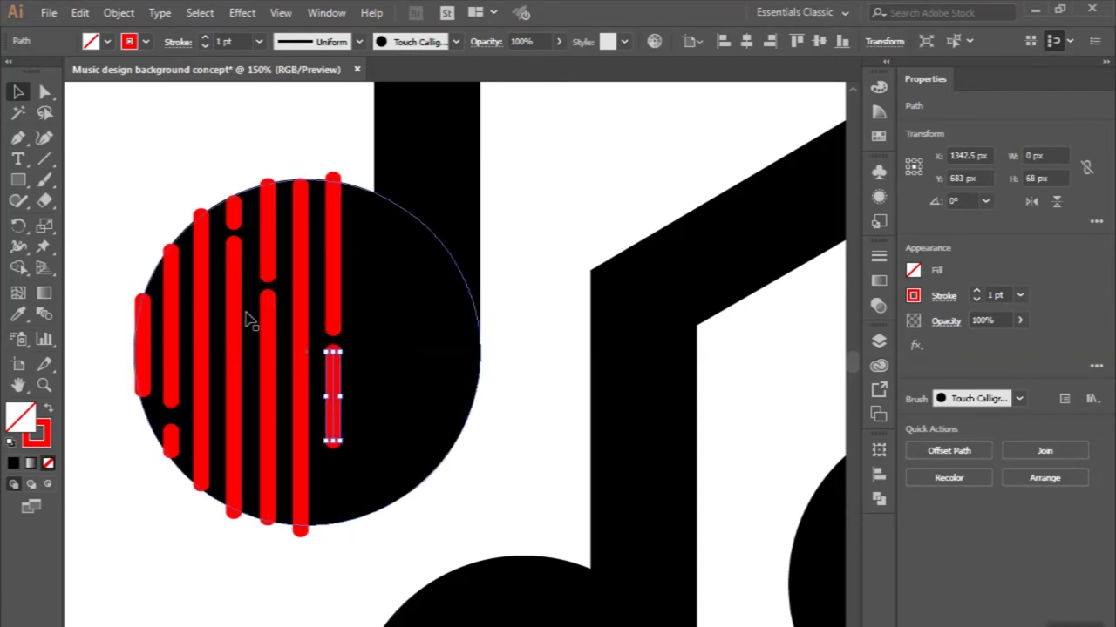
mouse_move(185, 441)
left_mouse_down()
mouse_move(342, 491)
mouse_move(332, 558)
left_mouse_up()
scroll(341, 491, "up", 2, "alt")
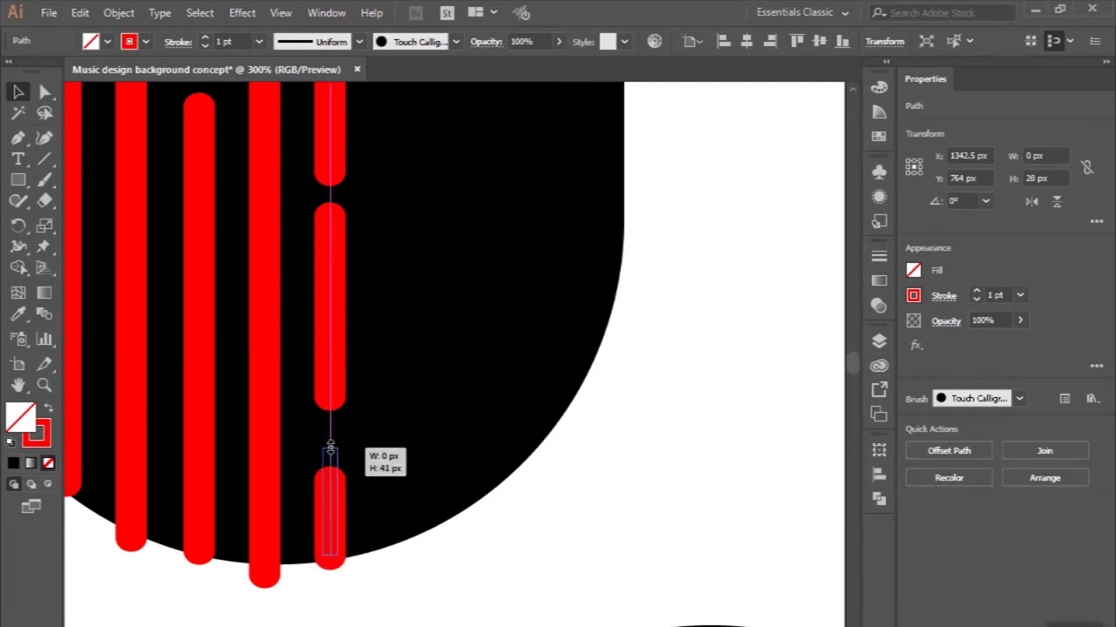
left_click(267, 566)
scroll(268, 566, "down", 3, "alt")
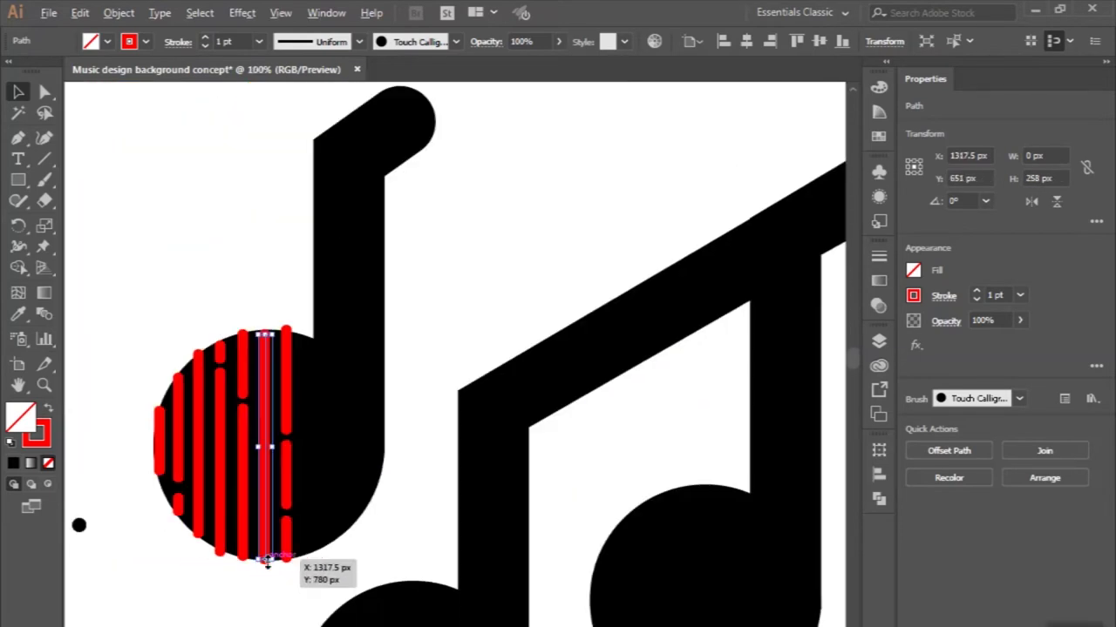
scroll(323, 423, "up", 3, "alt")
Copy the long stripe to the circle's right edge and extend its top up into the stem.
left_click_drag(211, 279, 213, 451)
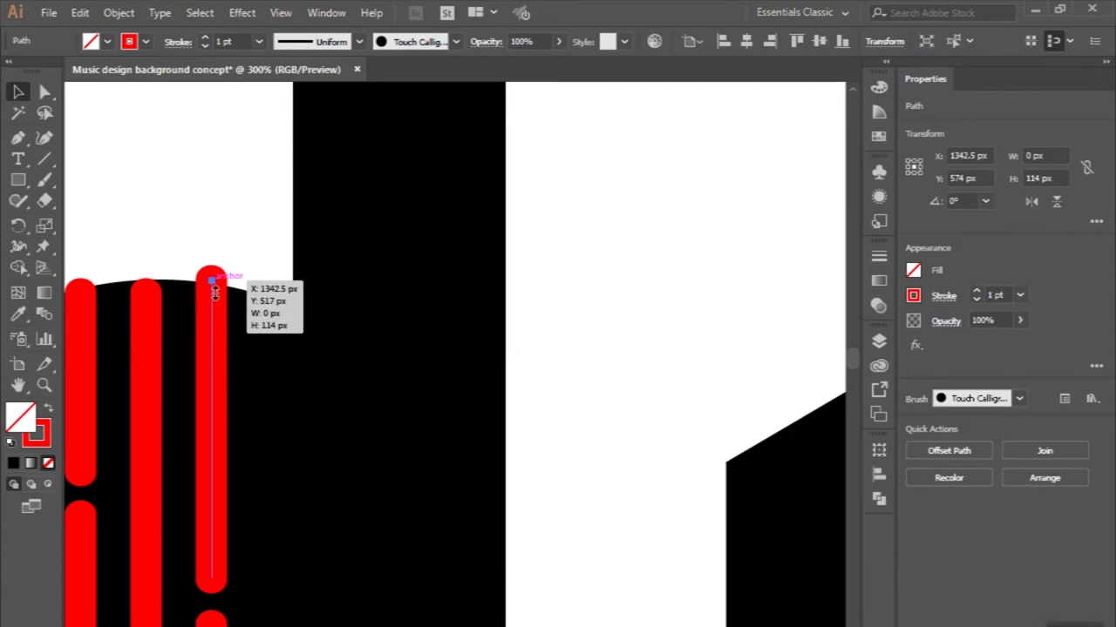
scroll(212, 279, "down", 4, "alt")
scroll(214, 452, "up", 2)
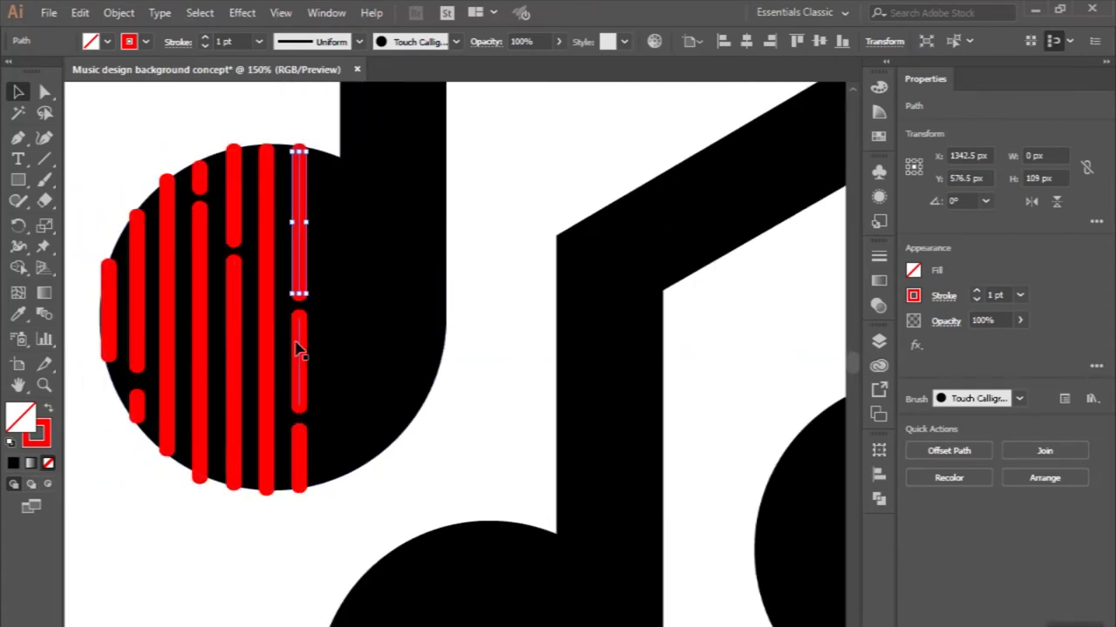
left_click_drag(277, 340, 343, 323)
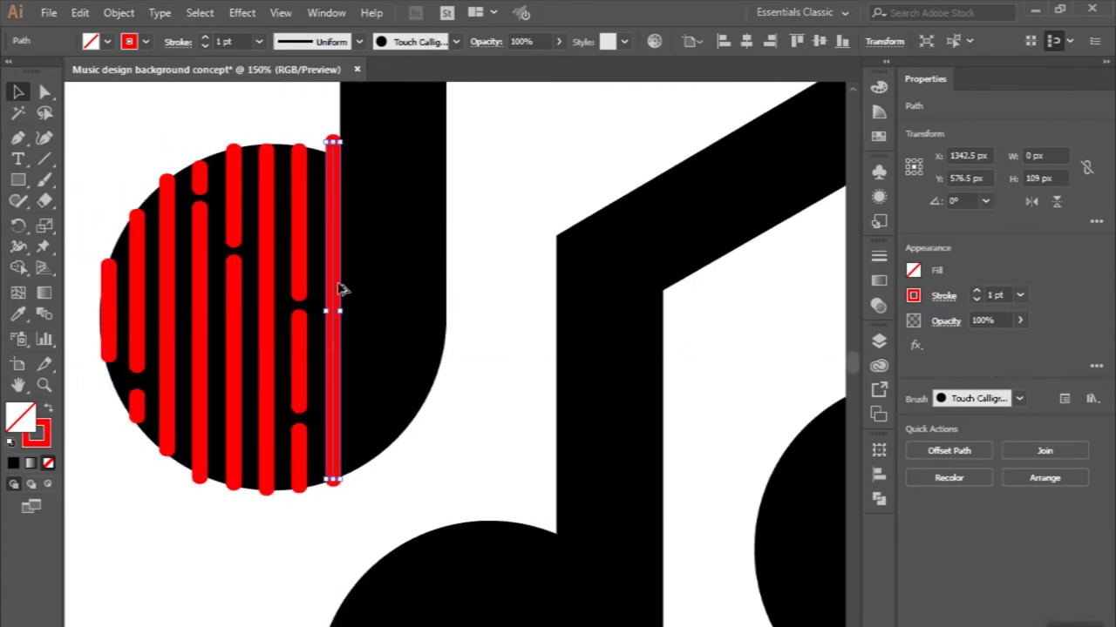
scroll(336, 145, "up", 2, "alt")
scroll(336, 174, "down", 4, "alt")
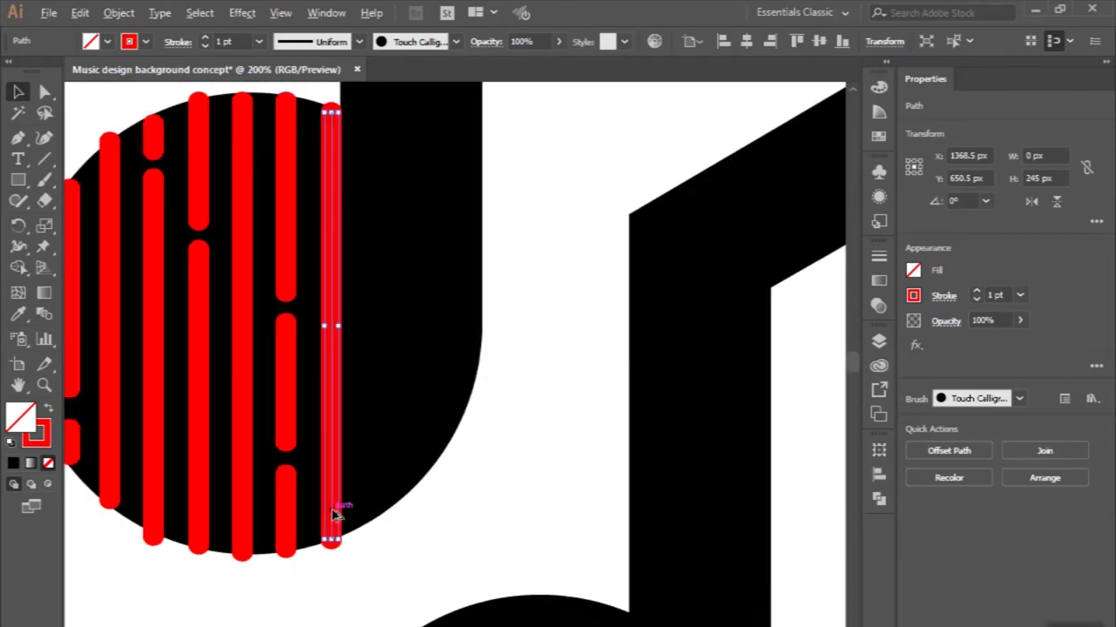
mouse_move(332, 146)
left_mouse_down()
mouse_move(354, 363)
mouse_move(357, 353)
left_mouse_up()
scroll(353, 351, "up", 2, "alt")
key("Right")
key("Right")
key("Right")
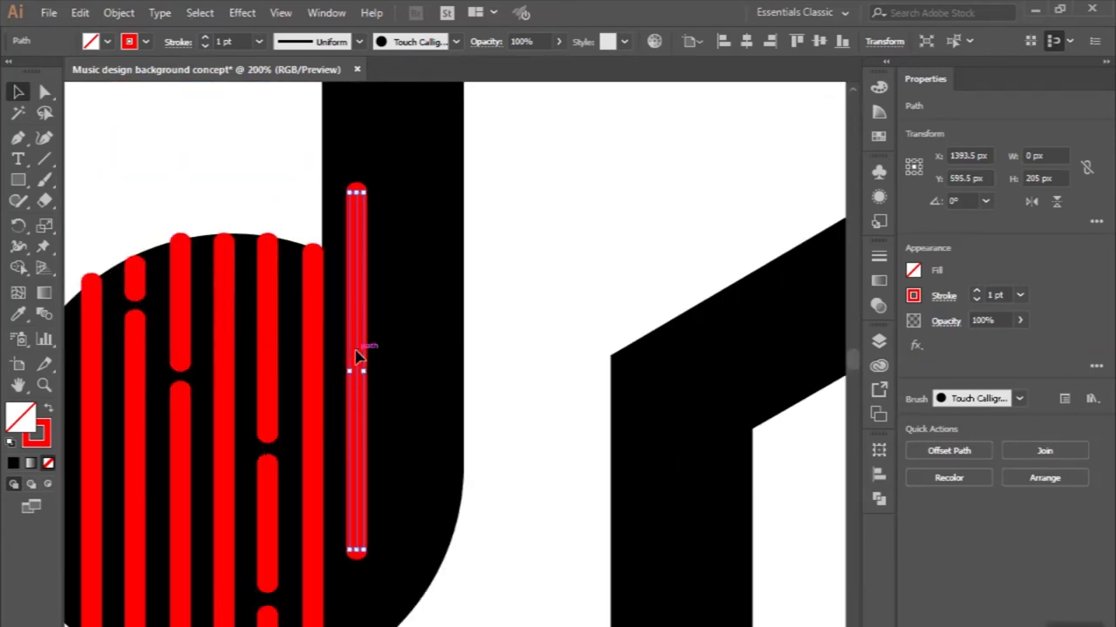
scroll(361, 356, "down", 3)
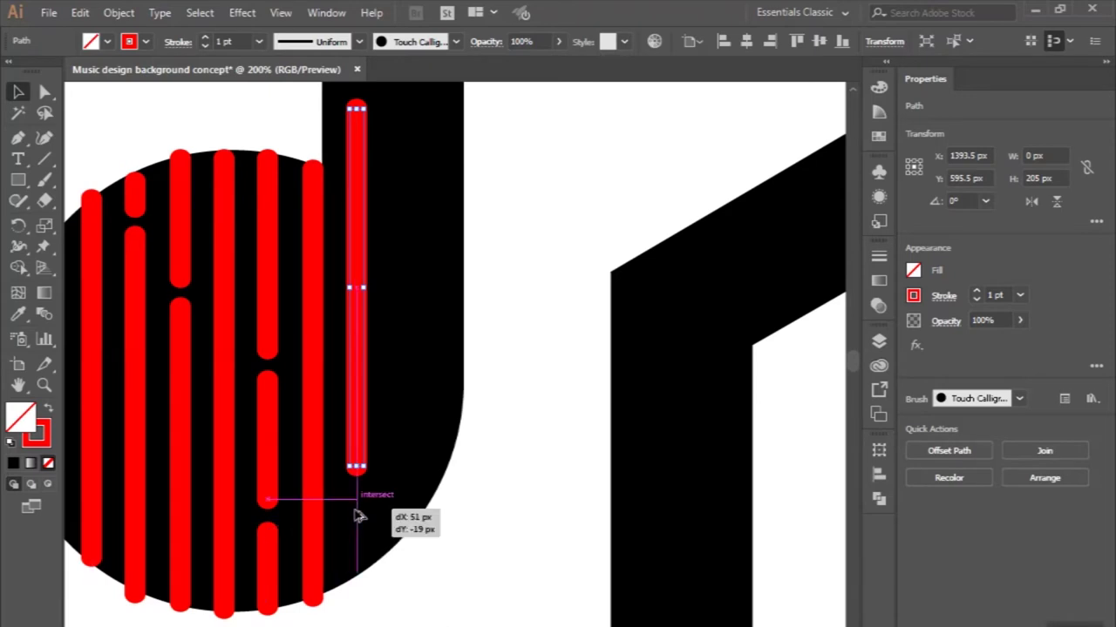
Add a short red dash below the stem stripe and deselect.
left_click_drag(355, 516, 375, 498)
left_click(456, 512)
scroll(457, 512, "down", 1, "alt")
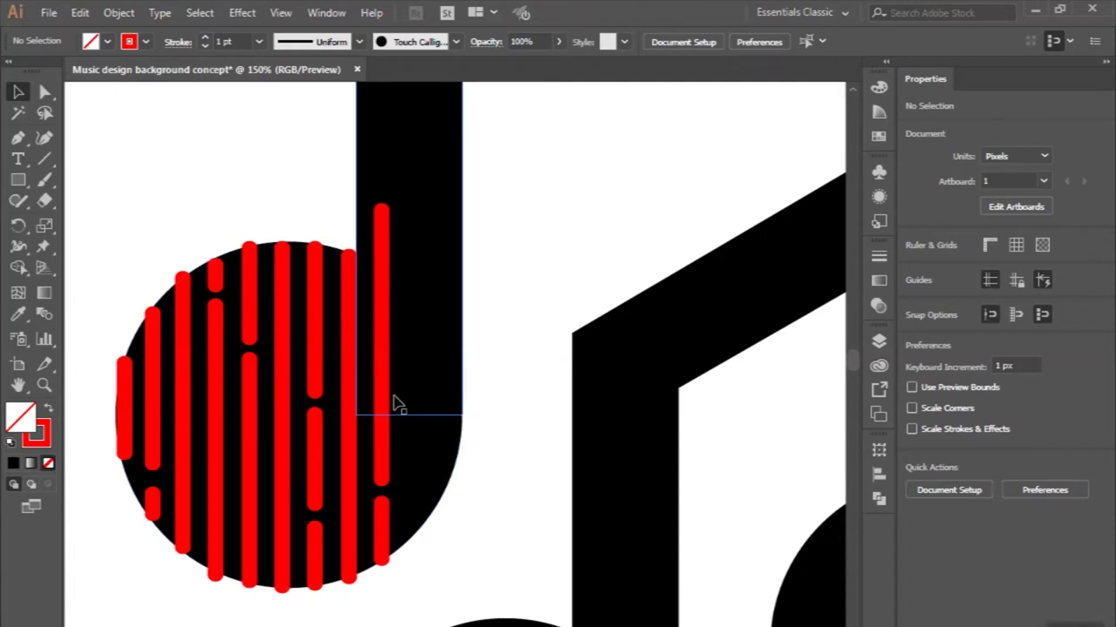
scroll(391, 398, "down", 1, "alt")
scroll(388, 389, "down", 1, "alt")
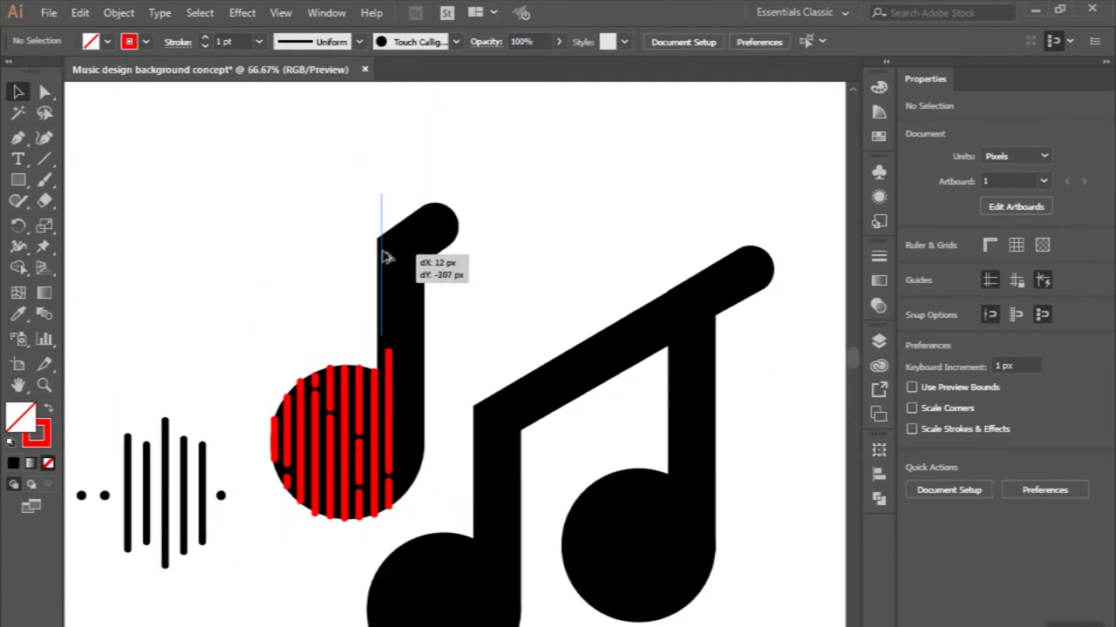
Move a red stripe up to the stem's top and fit it to the stem corner.
left_click_drag(375, 440, 388, 250)
scroll(389, 249, "up", 1, "alt")
scroll(386, 198, "up", 1)
left_click_drag(387, 162, 387, 237)
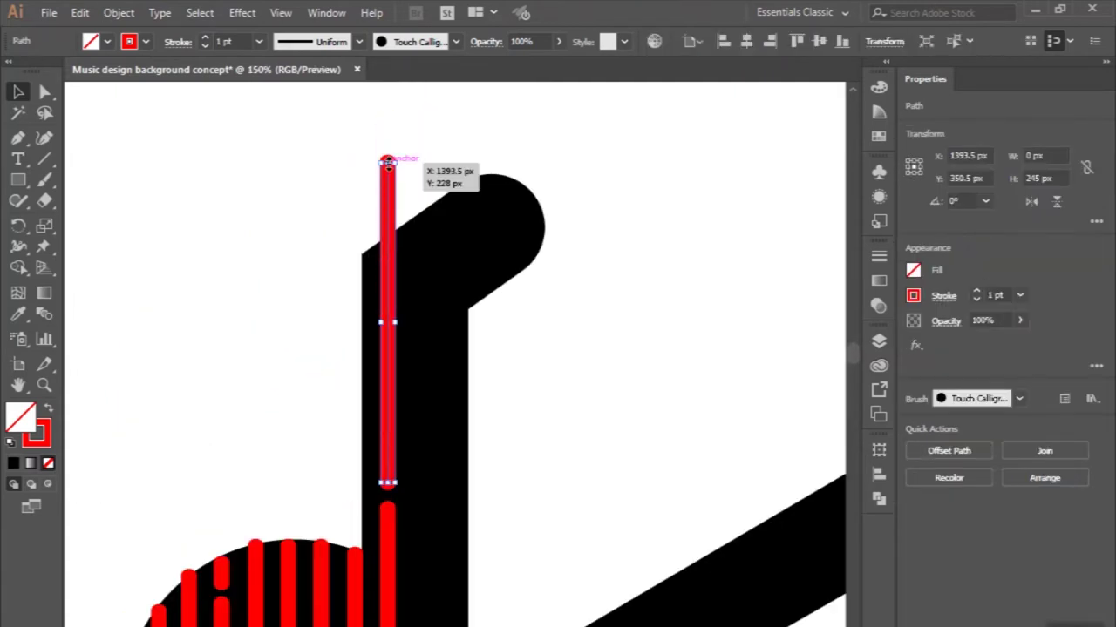
left_click(314, 235)
scroll(314, 235, "down", 2, "alt")
scroll(312, 253, "up", 1, "alt")
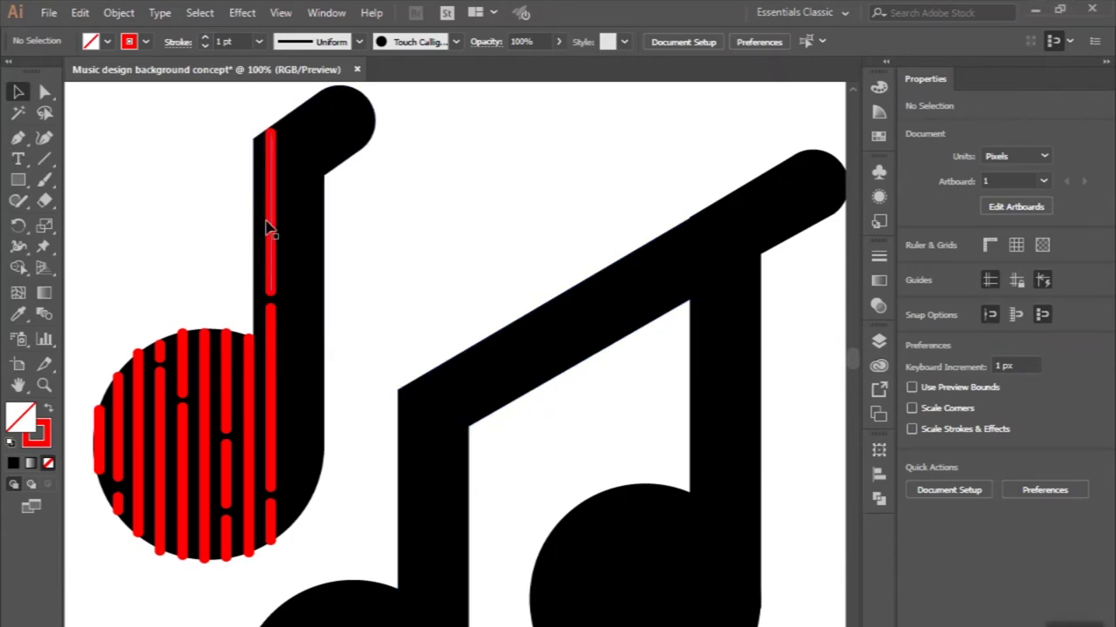
Reposition the top stem stripe and copy it further down the stem.
left_click_drag(272, 247, 294, 331)
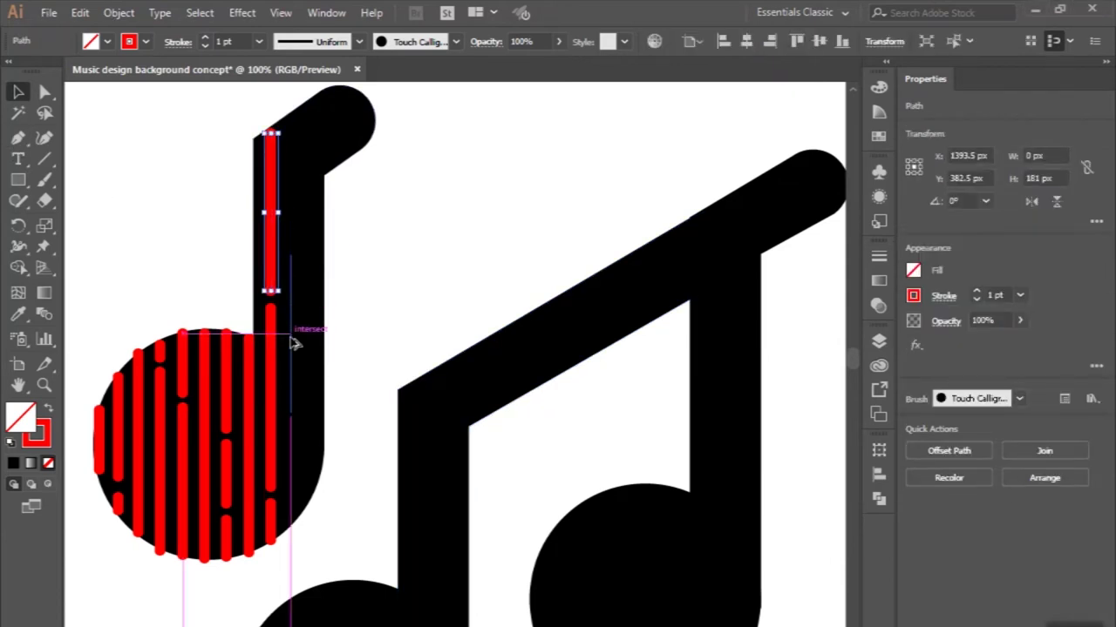
key("ctrl+plus")
left_click_drag(289, 379, 293, 384)
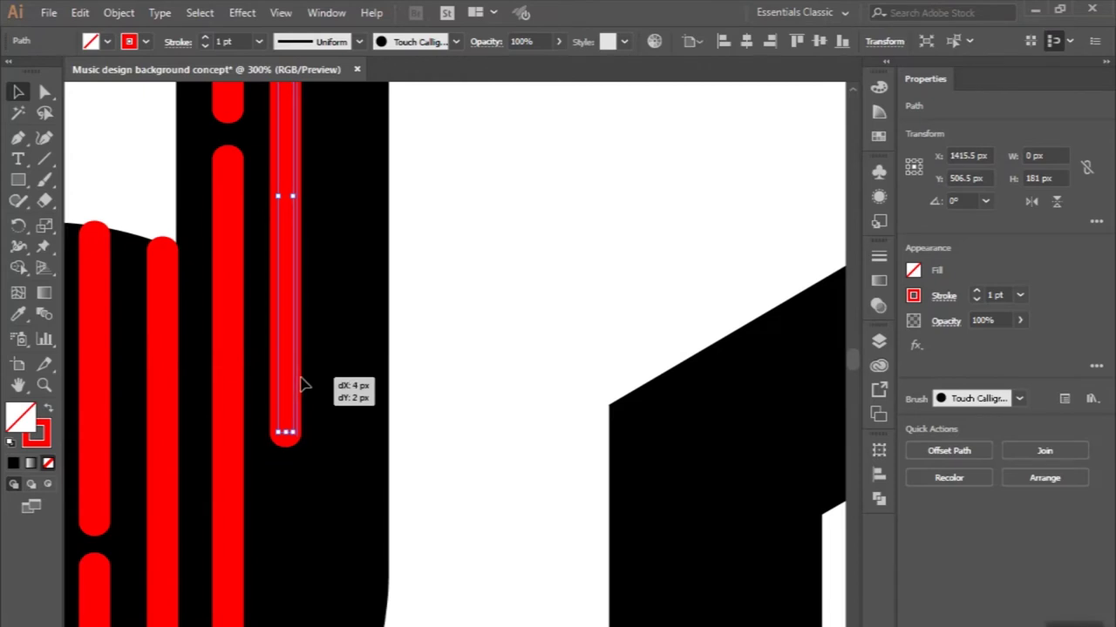
key("ctrl+minus")
mouse_move(298, 317)
left_mouse_down()
mouse_move(305, 495)
mouse_move(301, 440)
left_mouse_up()
key("ctrl+plus")
scroll(305, 495, "down", 2)
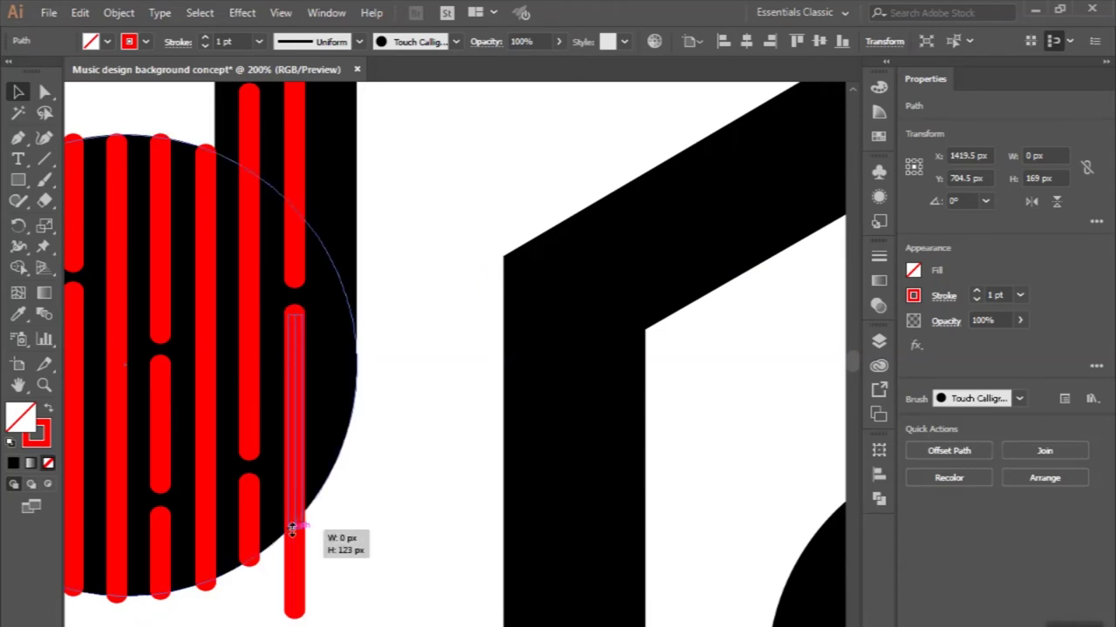
key("ctrl+minus")
key("ctrl+minus")
key("ctrl+minus")
Shorten a stripe at the stem top and add a new stripe beside the stem stripes.
mouse_move(293, 486)
left_mouse_down()
mouse_move(295, 269)
mouse_move(299, 386)
left_mouse_up()
key("ctrl+plus")
key("ctrl+plus")
key("ctrl+plus")
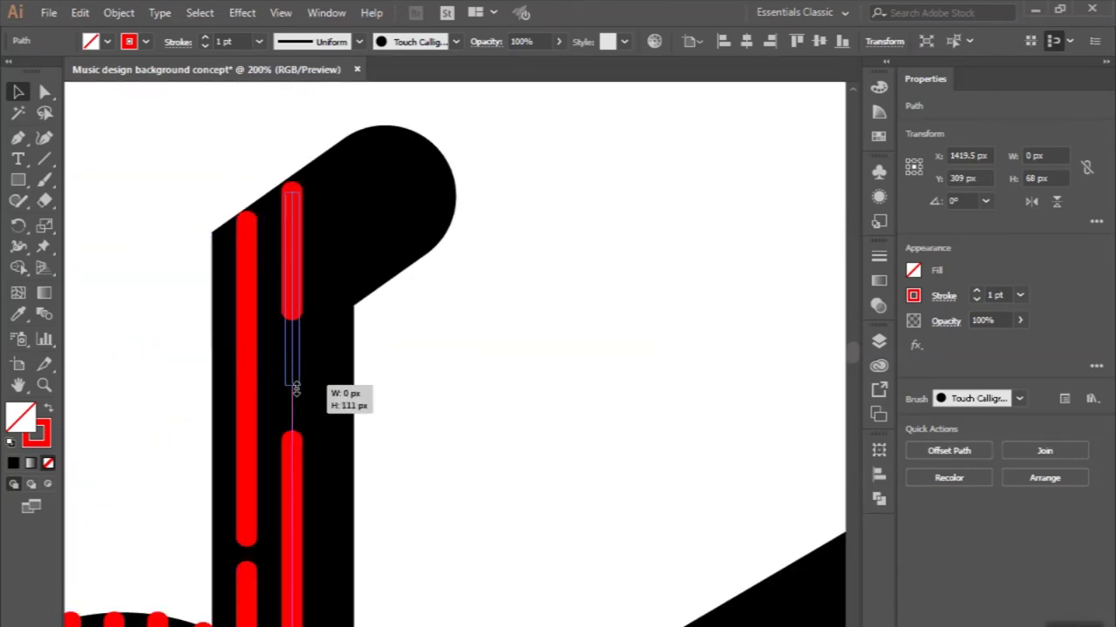
key("ctrl+minus")
key("ctrl+minus")
left_click(193, 249)
key("ctrl+minus")
key("ctrl+plus")
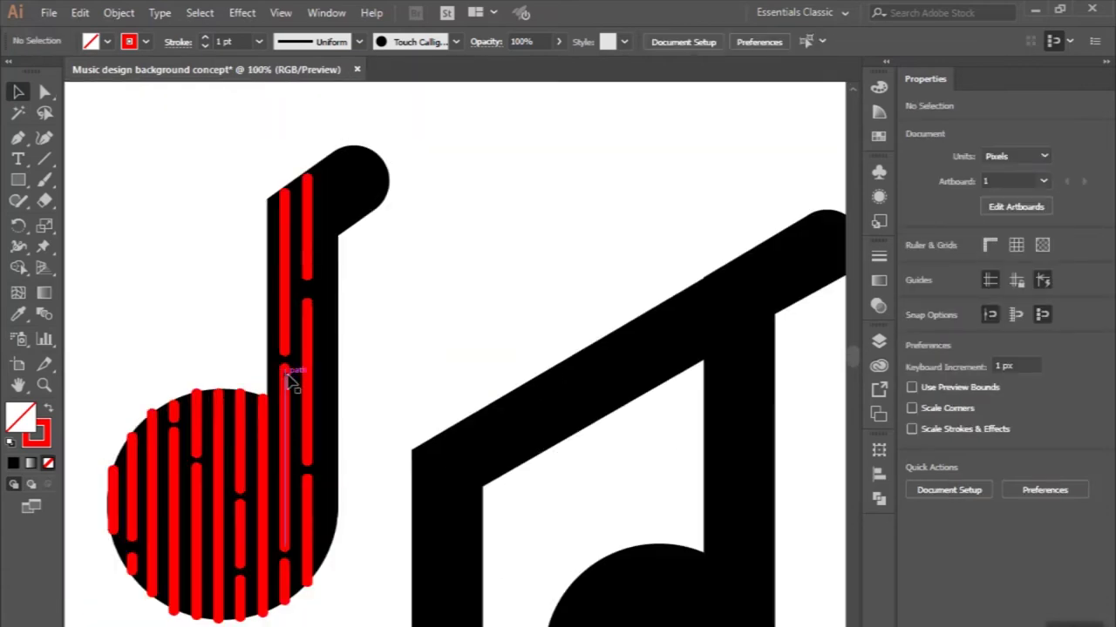
left_click_drag(331, 392, 332, 386)
key("ctrl+plus")
left_click_drag(331, 466, 329, 491)
Shift the red stem segments up so stripes fill the stem.
scroll(316, 325, "up", 1)
left_click_drag(317, 324, 321, 188)
left_click(389, 227)
scroll(389, 227, "up", 1)
scroll(392, 236, "up", 1)
scroll(391, 236, "right", 1)
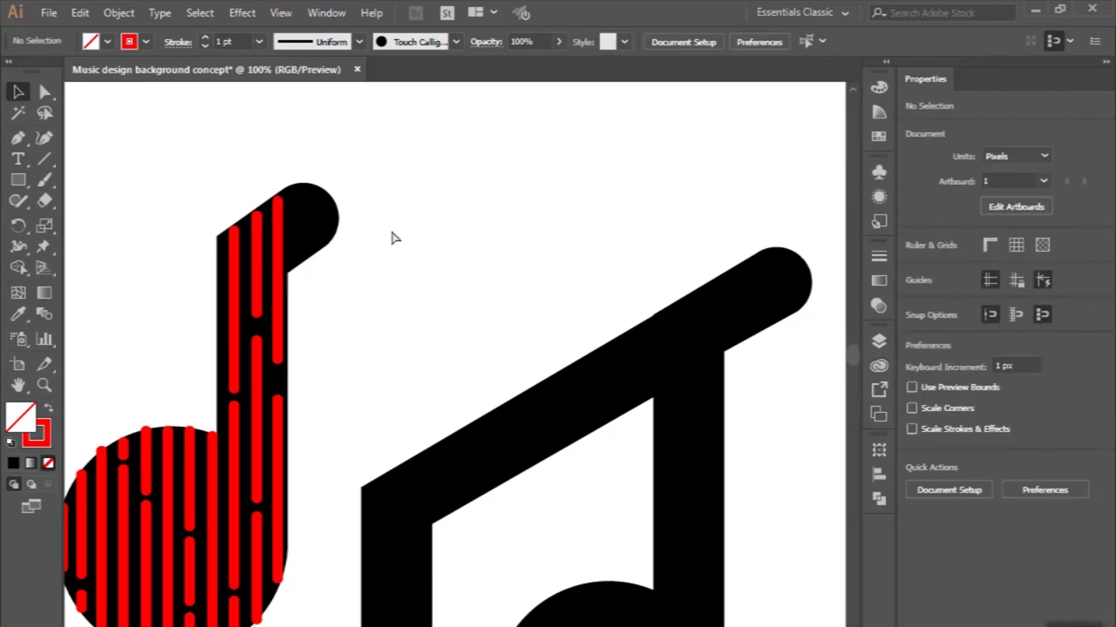
mouse_move(258, 283)
left_mouse_down()
mouse_move(297, 249)
mouse_move(304, 270)
left_mouse_up()
scroll(297, 248, "up", 2)
Fit a short red stripe onto the flag's rounded tip, trimming both ends.
left_click_drag(302, 391, 302, 371)
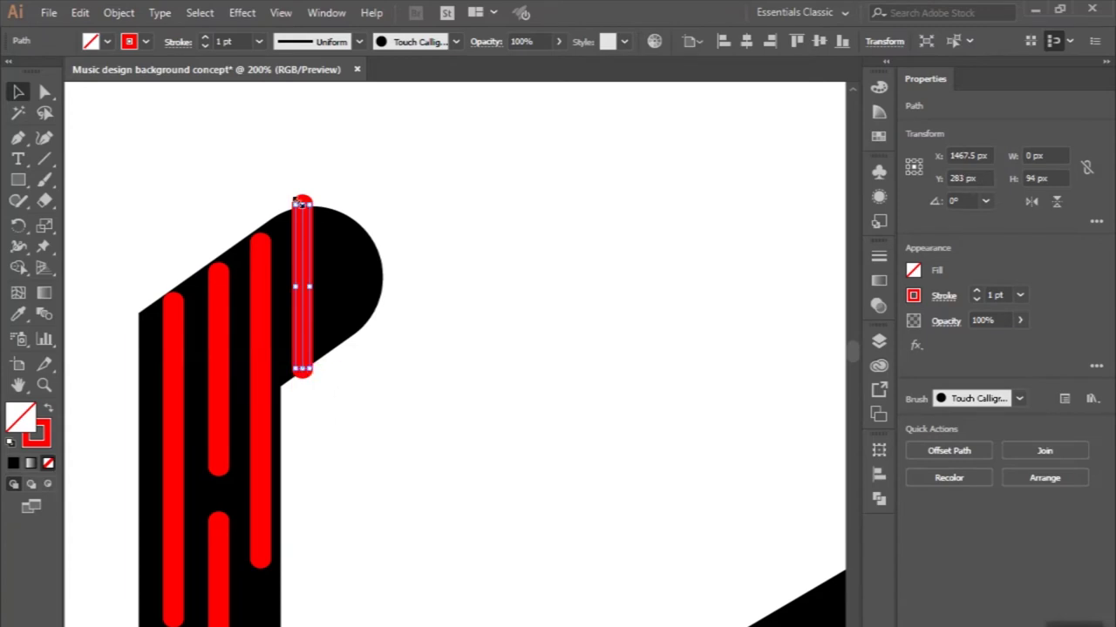
left_click_drag(306, 245, 355, 242)
scroll(353, 242, "up", 2)
left_click_drag(354, 187, 351, 249)
left_click_drag(351, 487, 347, 464)
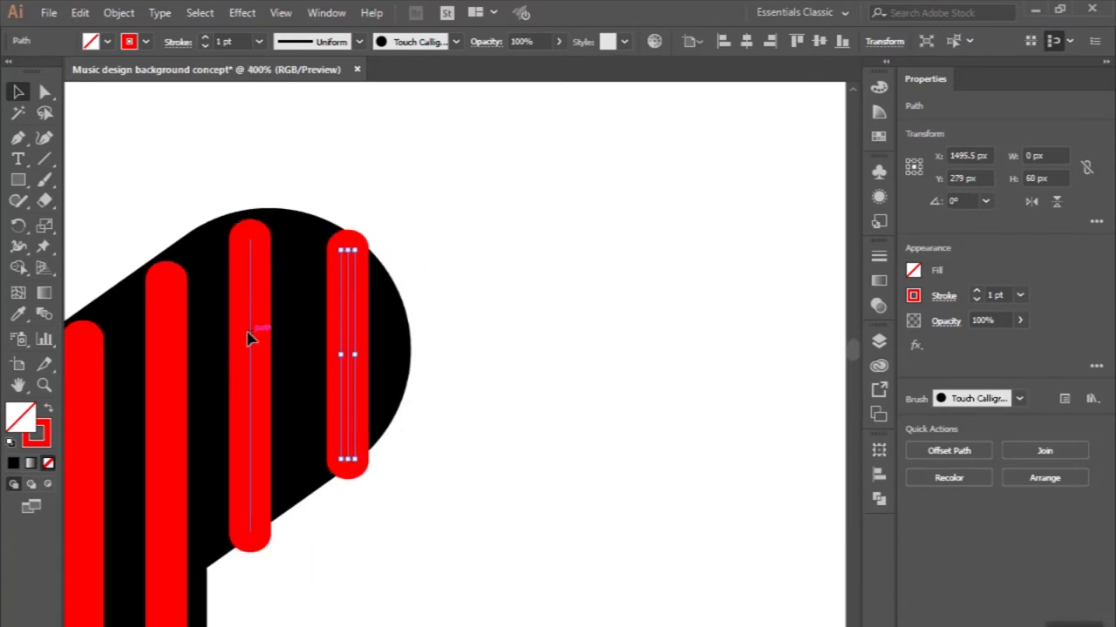
scroll(259, 319, "down", 3)
left_click(428, 386)
scroll(428, 385, "down", 4)
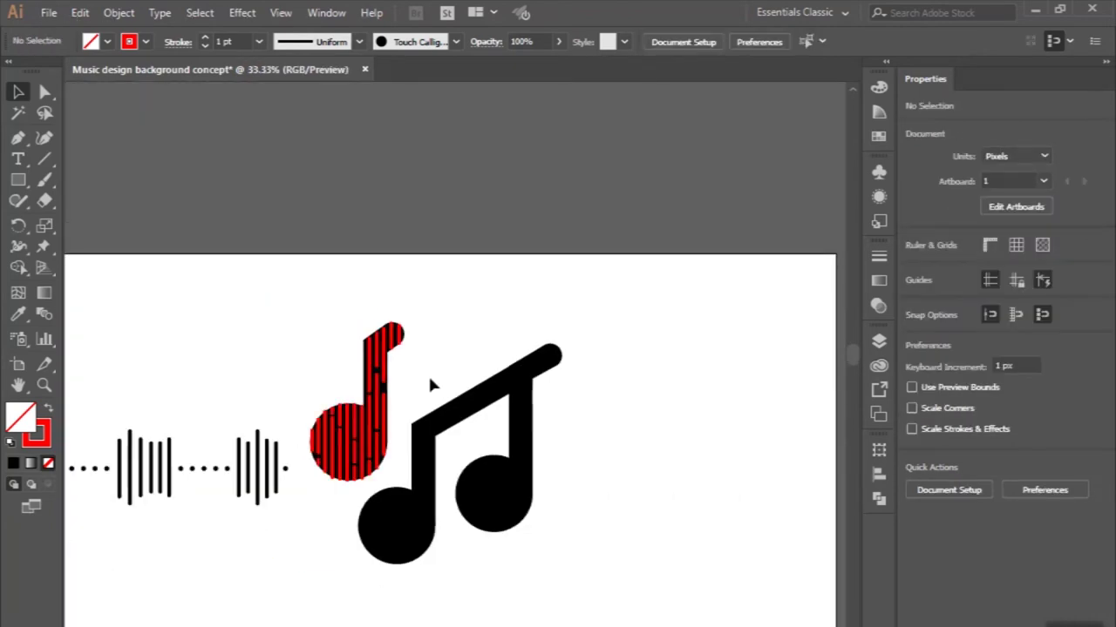
Marquee-select the striped small note and pick out its red stripe group.
scroll(428, 384, "down", 3)
scroll(419, 368, "up", 1)
scroll(281, 274, "up", 2)
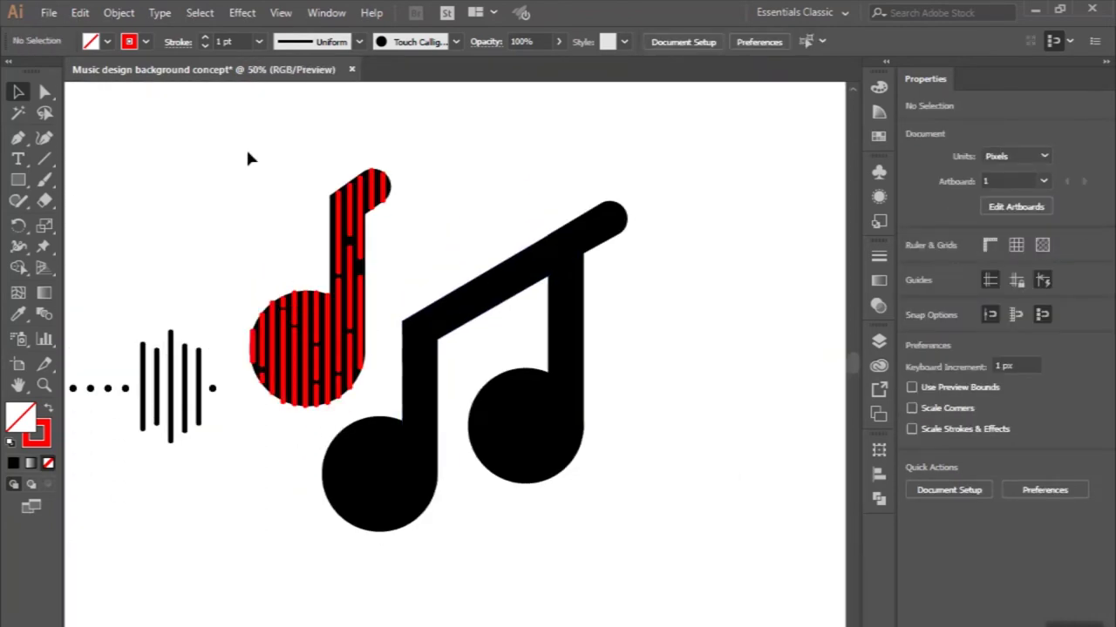
left_click_drag(248, 158, 368, 406)
scroll(381, 276, "up", 3)
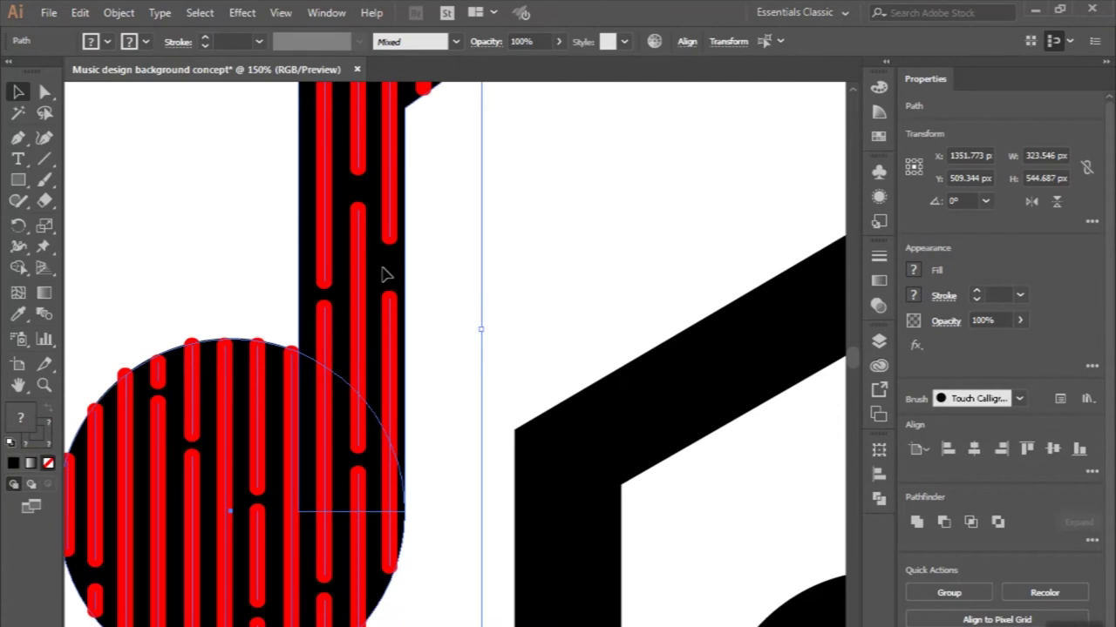
left_click(307, 339)
scroll(310, 341, "down", 3)
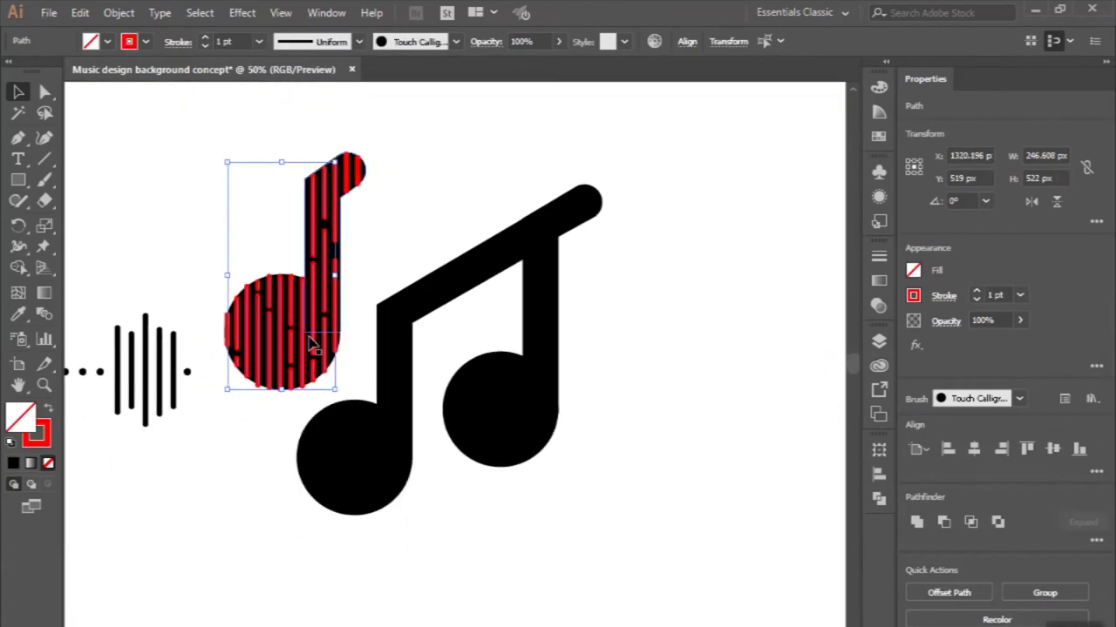
left_click(356, 197)
Place a copy of the stripes over the double note's left note, nudged up and left into place.
mouse_move(361, 189)
left_mouse_down()
mouse_move(395, 336)
mouse_move(425, 315)
left_mouse_up()
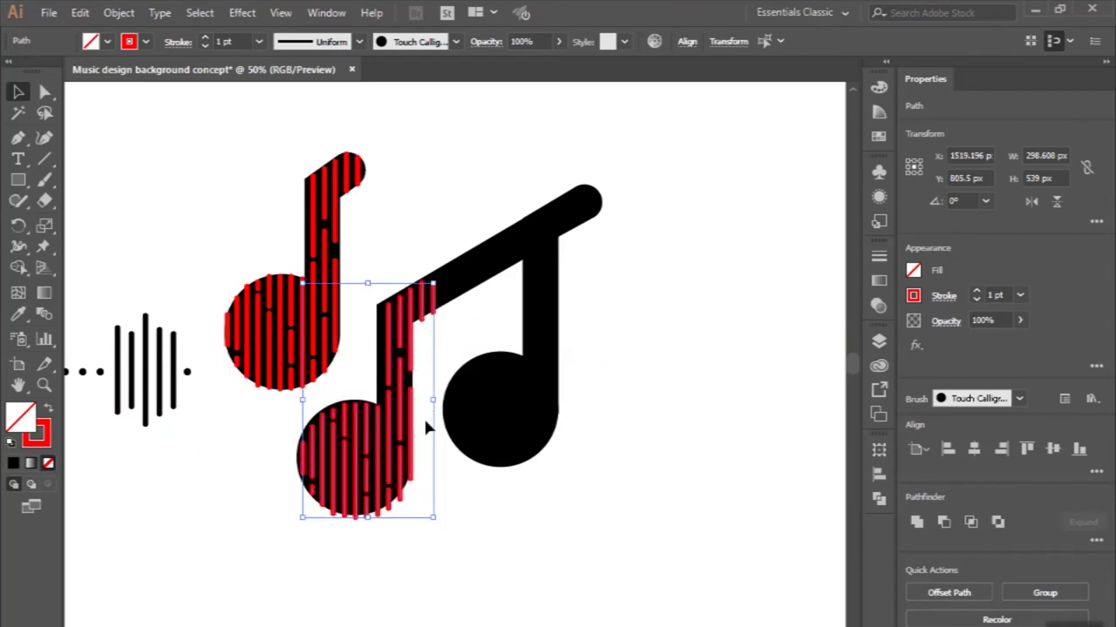
scroll(425, 427, "up", 2)
key("Up")
key("Up")
key("Up")
key("Left")
key("Left")
key("Left")
key("Left")
key("Left")
key("Left")
key("Left")
key("Left")
key("Left")
key("Left")
key("Left")
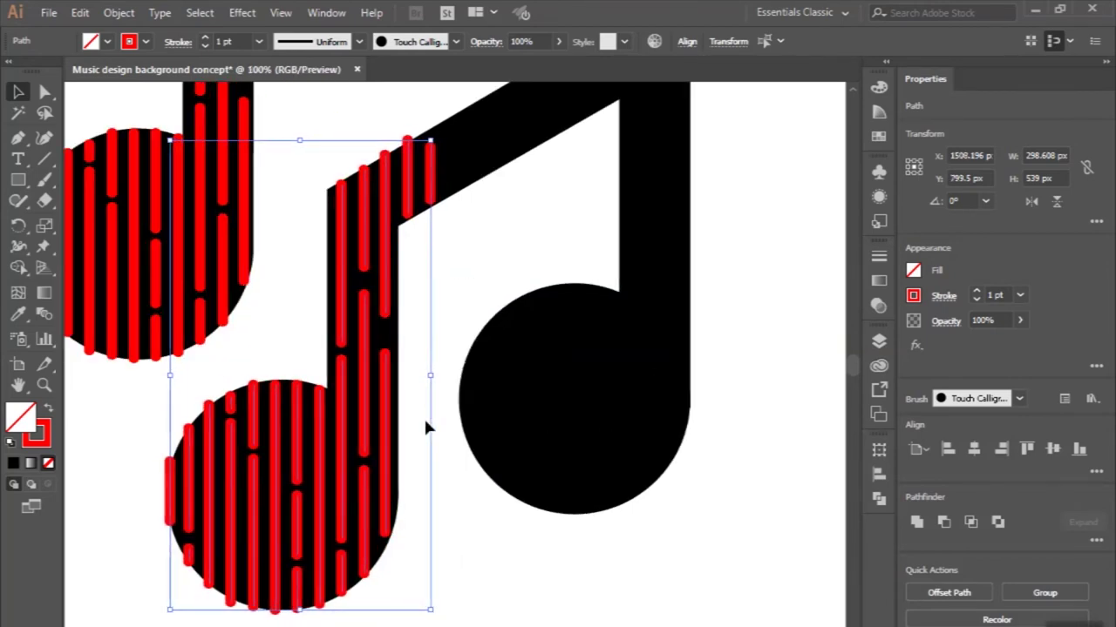
left_click(469, 244)
left_click(408, 170)
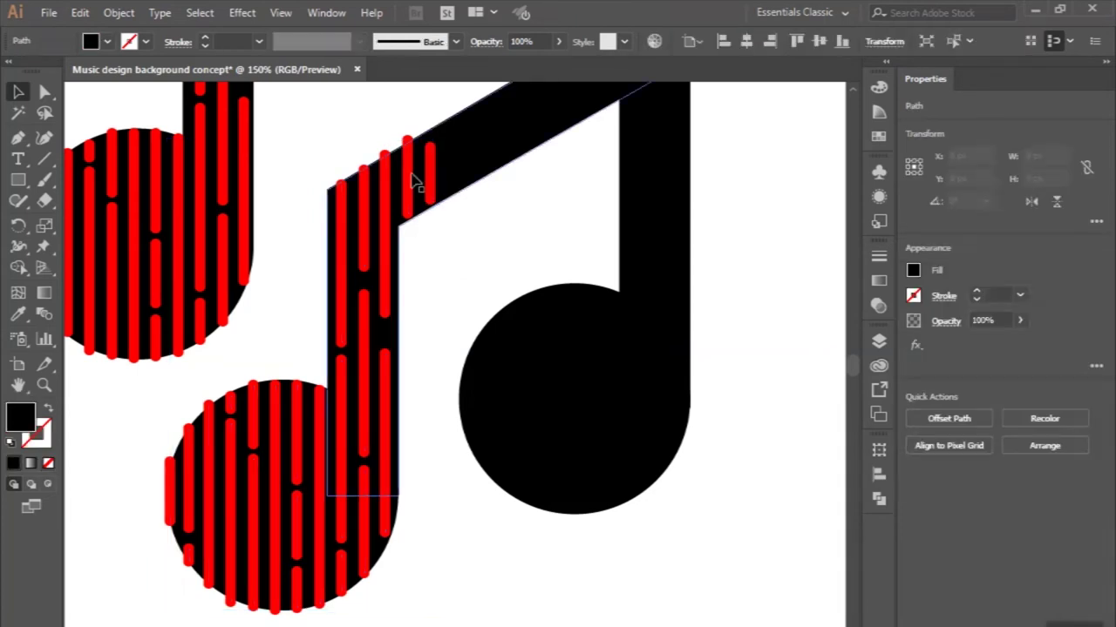
Shorten the selected stripe from its top to fit the double note.
scroll(408, 166, "up", 2)
scroll(406, 157, "up", 1)
left_click_drag(402, 158, 401, 171)
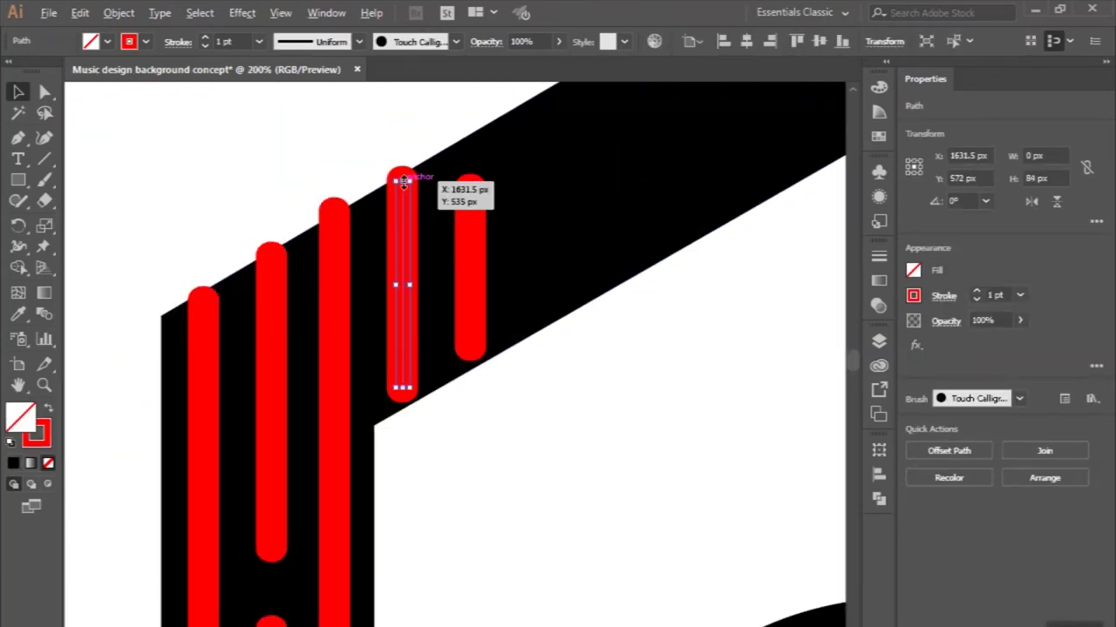
scroll(403, 183, "down", 2)
left_click(375, 218)
scroll(391, 167, "up", 2)
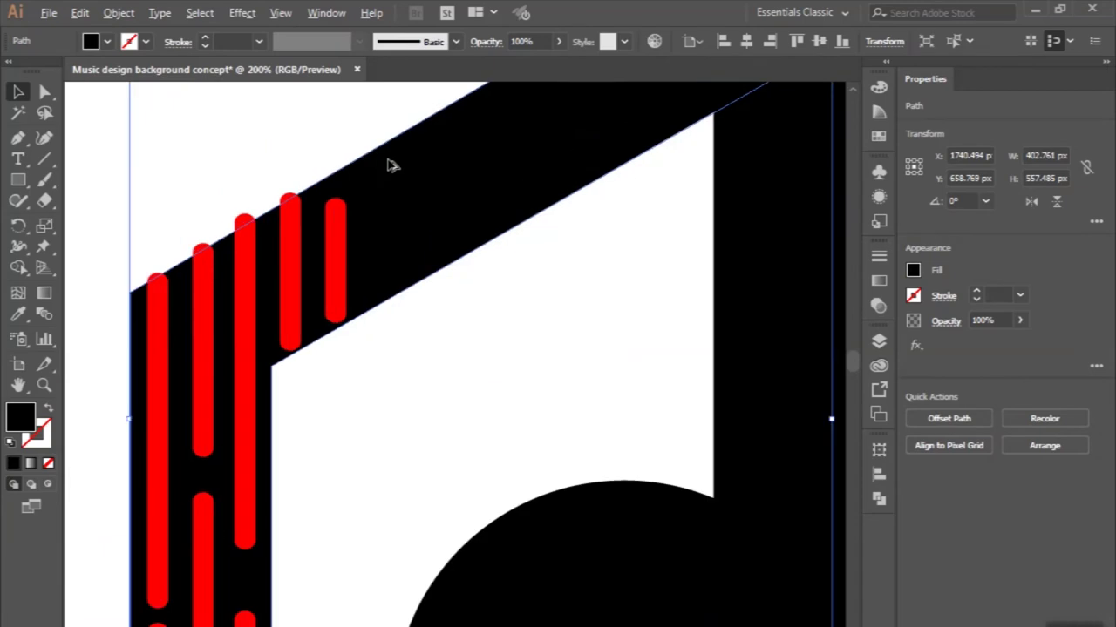
Tilt and lengthen the rightmost stripe to fit the diagonal beam.
left_click(338, 220)
mouse_move(339, 182)
left_mouse_down()
mouse_move(336, 199)
mouse_move(364, 190)
mouse_move(329, 246)
mouse_move(426, 182)
left_mouse_up()
scroll(341, 189, "down", 3)
scroll(361, 187, "up", 5)
scroll(331, 236, "down", 2)
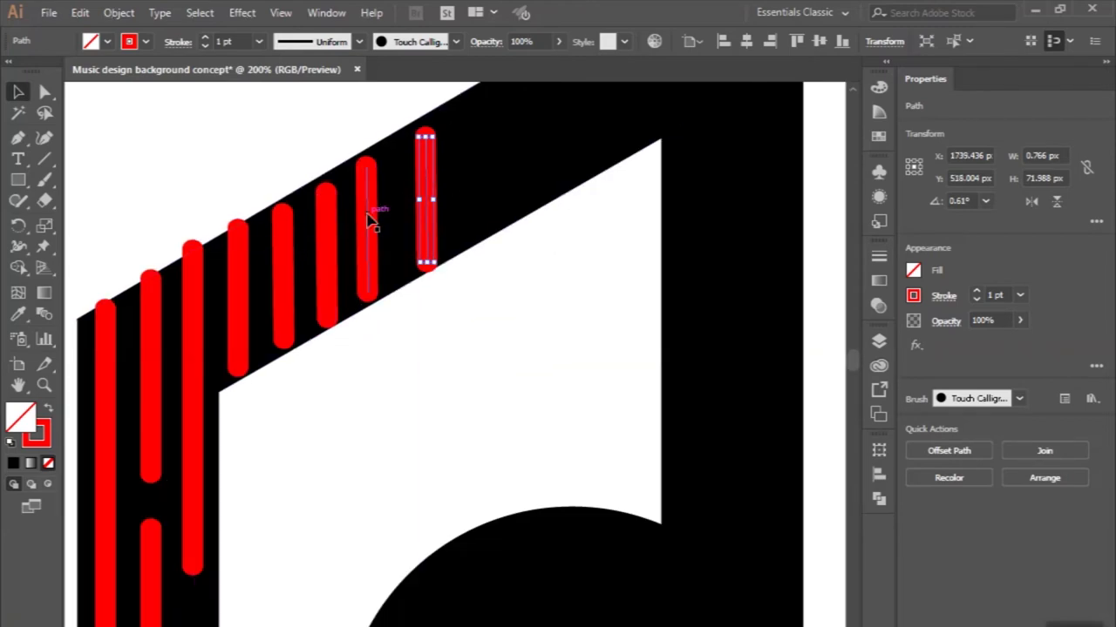
Add repeated stripe copies up the beam to where the right stem begins.
left_click_drag(369, 219, 376, 218)
left_click_drag(433, 180, 476, 149)
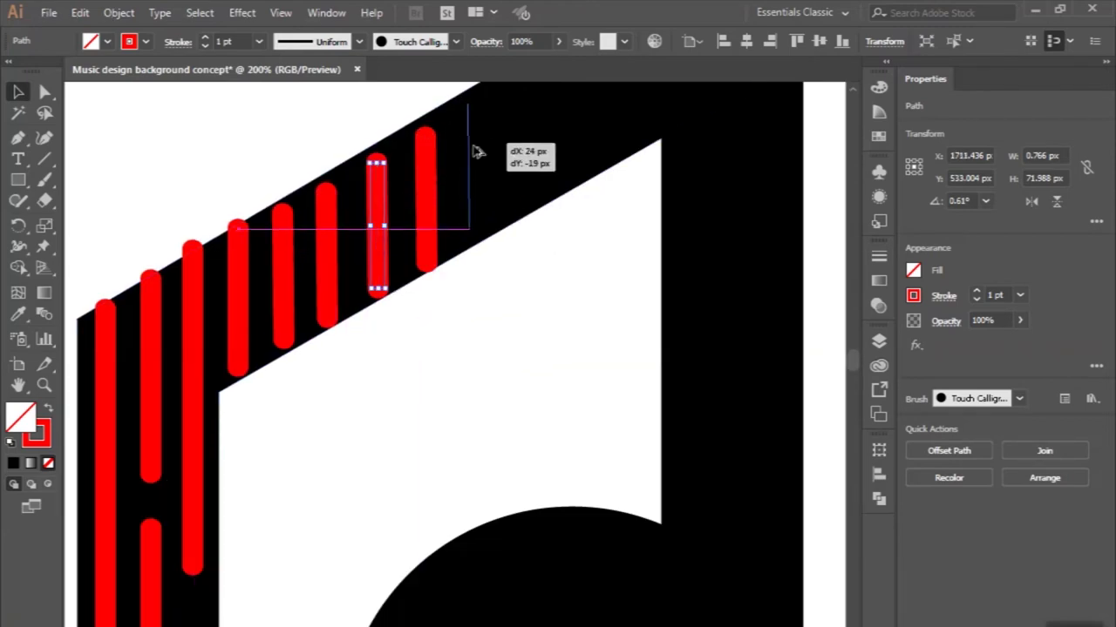
scroll(475, 156, "up", 2)
scroll(476, 154, "up", 2)
scroll(462, 166, "right", 2)
left_click_drag(351, 252, 405, 222)
left_click_drag(454, 193, 514, 154)
Marquee-select all of the small note's paths.
scroll(514, 154, "down", 3)
scroll(310, 257, "down", 1)
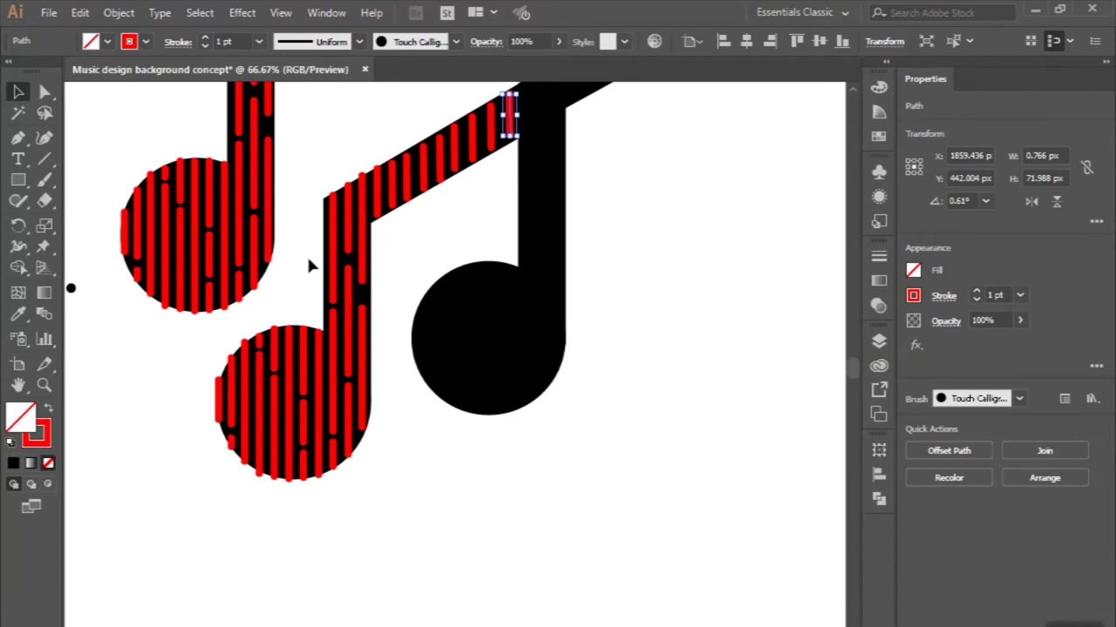
scroll(282, 210, "up", 2)
scroll(283, 215, "up", 1)
left_click_drag(122, 115, 288, 443)
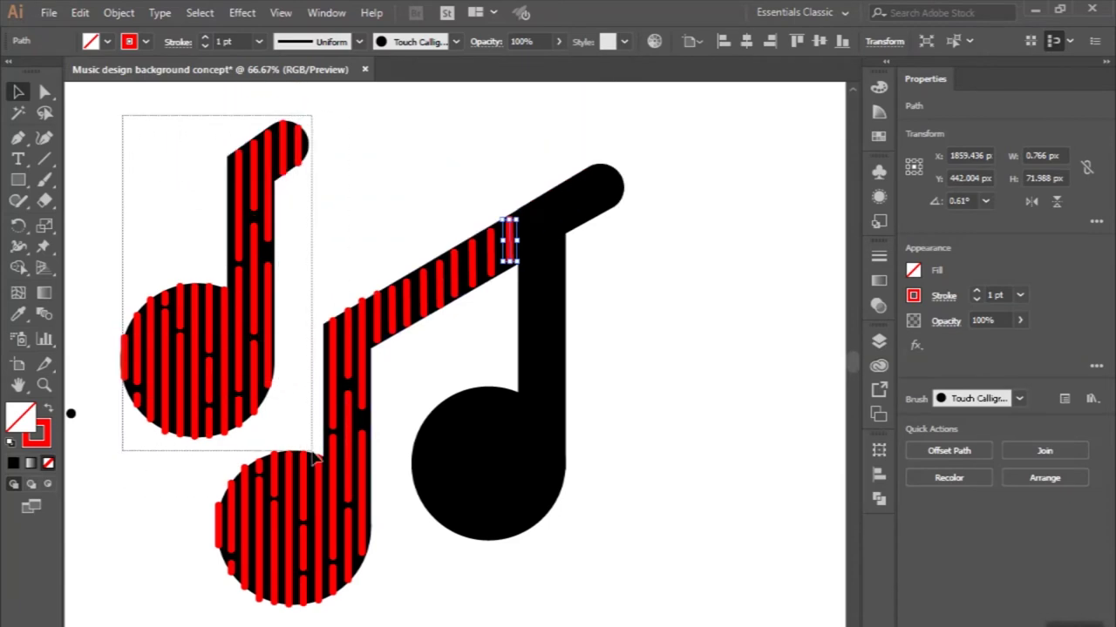
left_click_drag(289, 443, 311, 443)
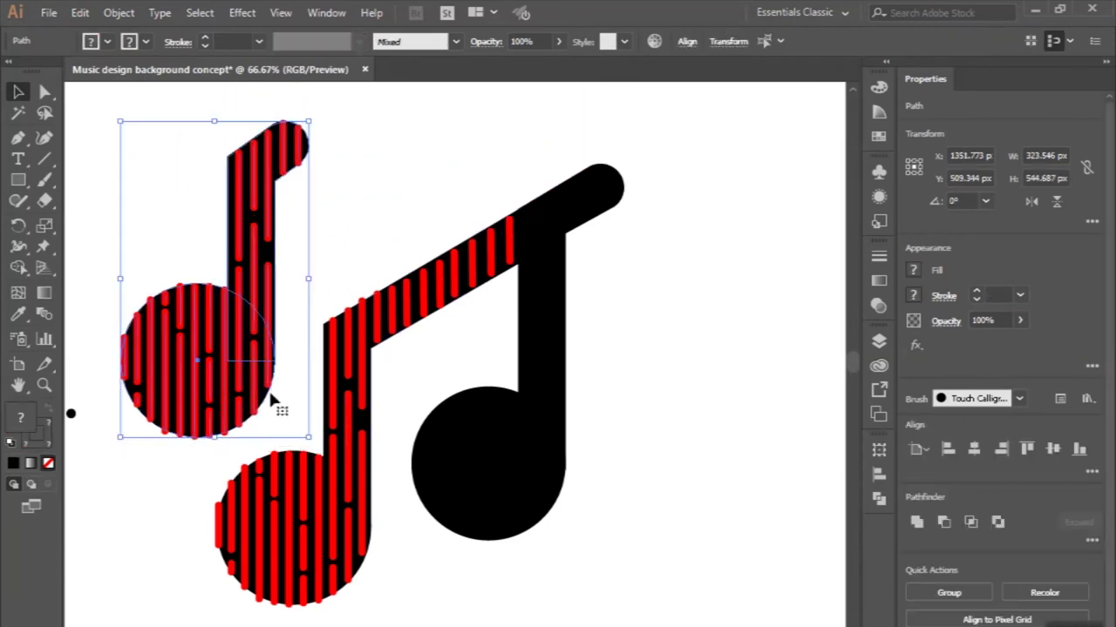
Alt-drag a copy of the red stripe group onto the double note's right note.
left_click(269, 250, "shift")
mouse_move(282, 229)
left_mouse_down()
mouse_move(568, 322)
mouse_move(575, 341)
left_mouse_up()
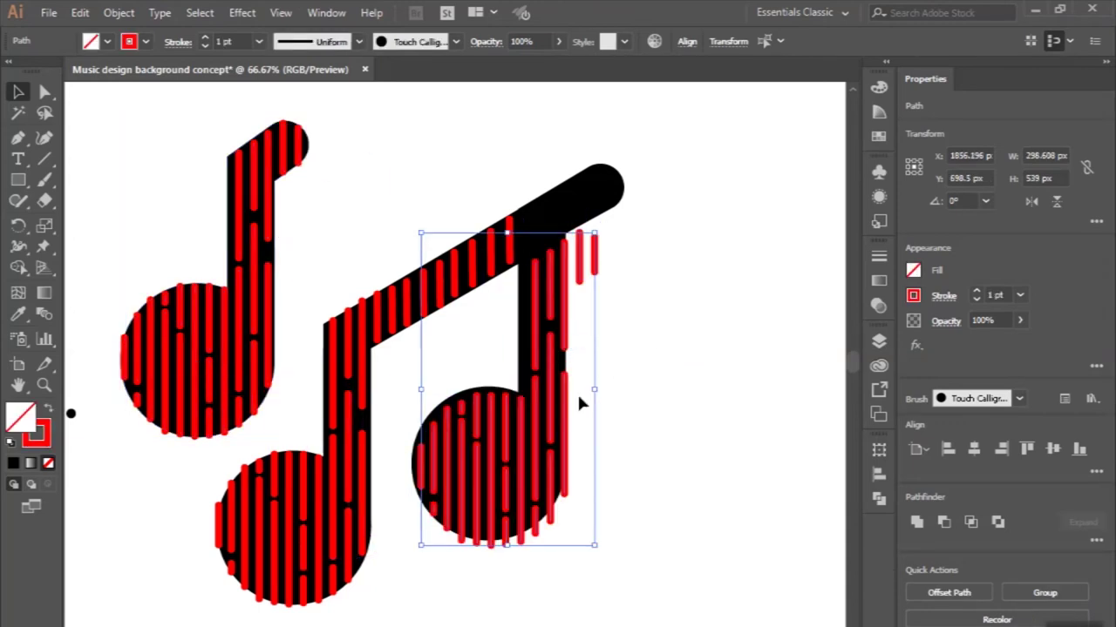
scroll(578, 398, "up", 1)
scroll(508, 258, "up", 2)
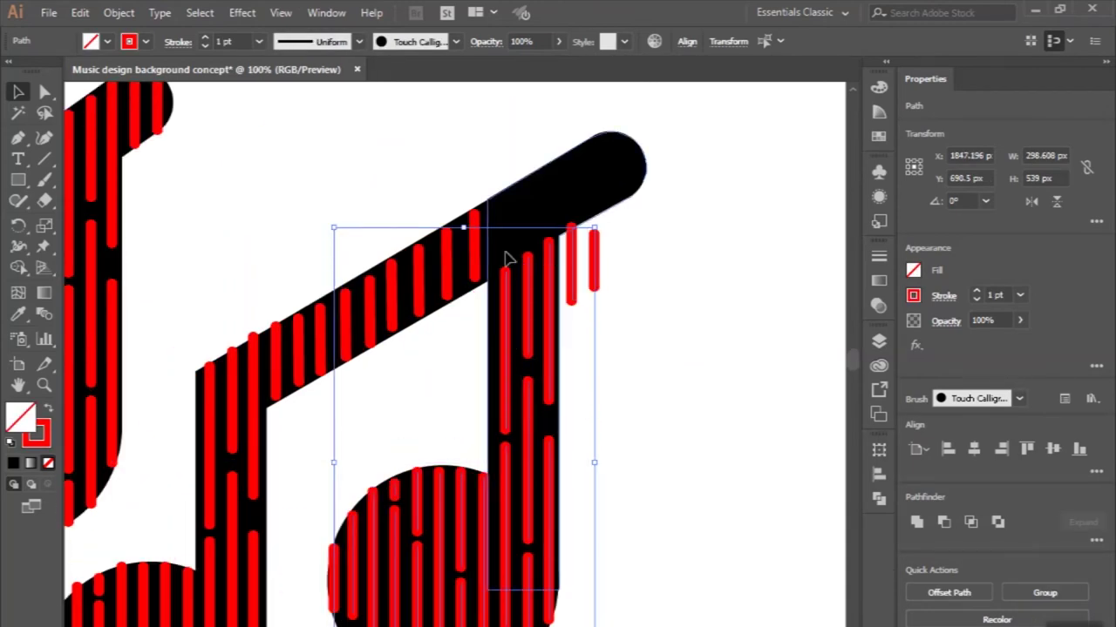
Stretch three stripes on the right stem up to the beam.
left_click(633, 239)
left_click(504, 335)
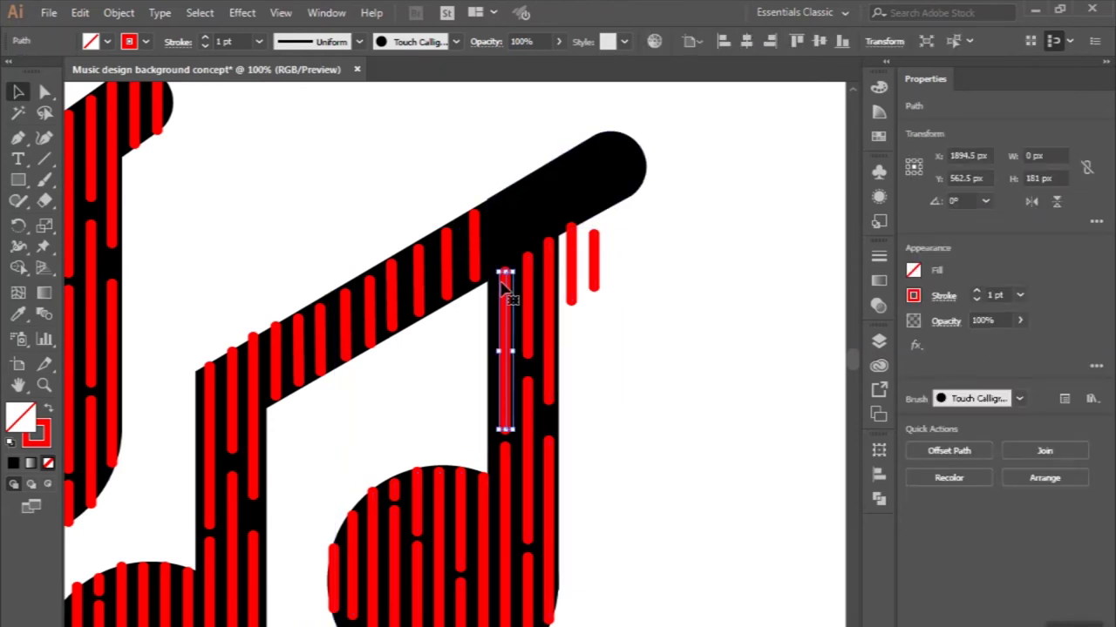
left_click_drag(503, 253, 503, 198)
left_click(529, 260)
left_click_drag(530, 258, 528, 180)
left_click(549, 244)
left_click_drag(549, 239, 549, 175)
Select the stripes running along the beam.
scroll(480, 218, "up", 3, "alt")
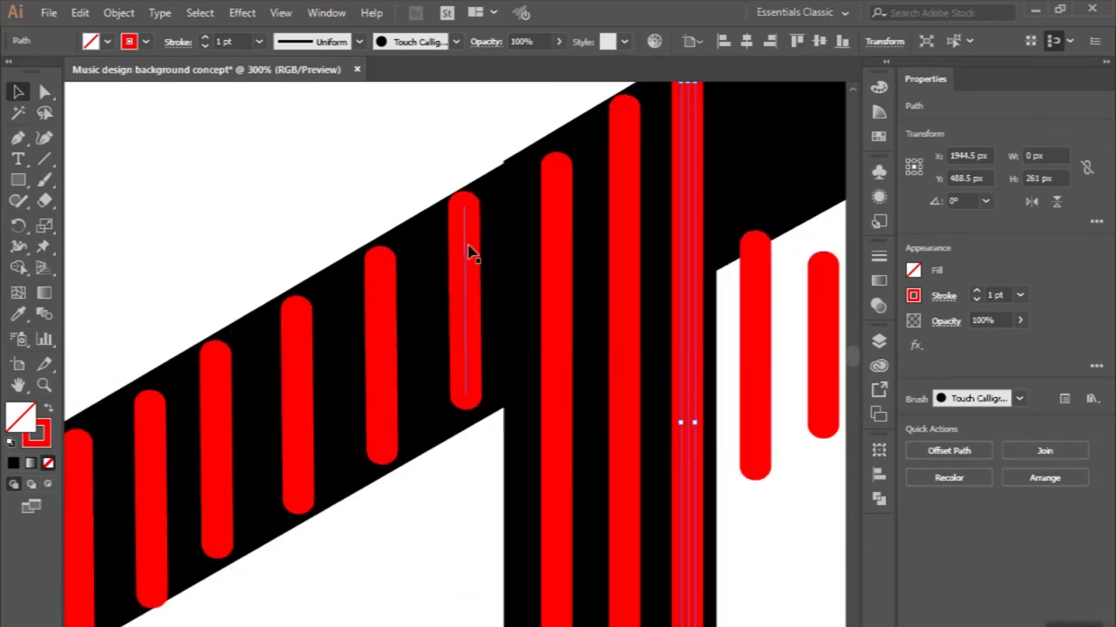
left_click(475, 251)
left_click(387, 327)
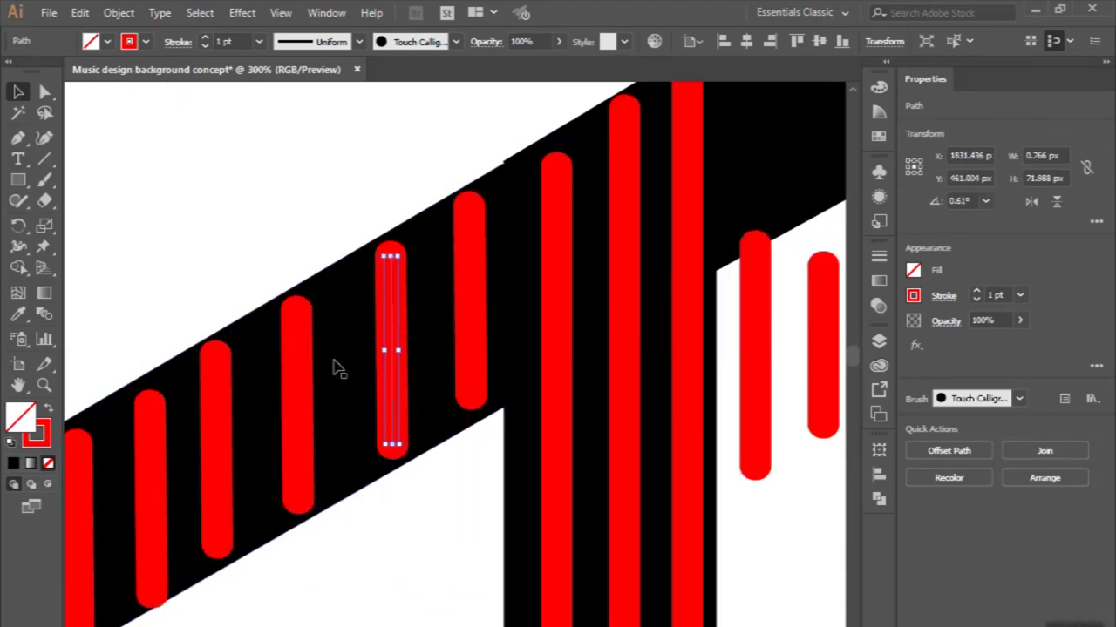
left_click(302, 394)
left_click(218, 449)
scroll(231, 449, "down", 2, "alt")
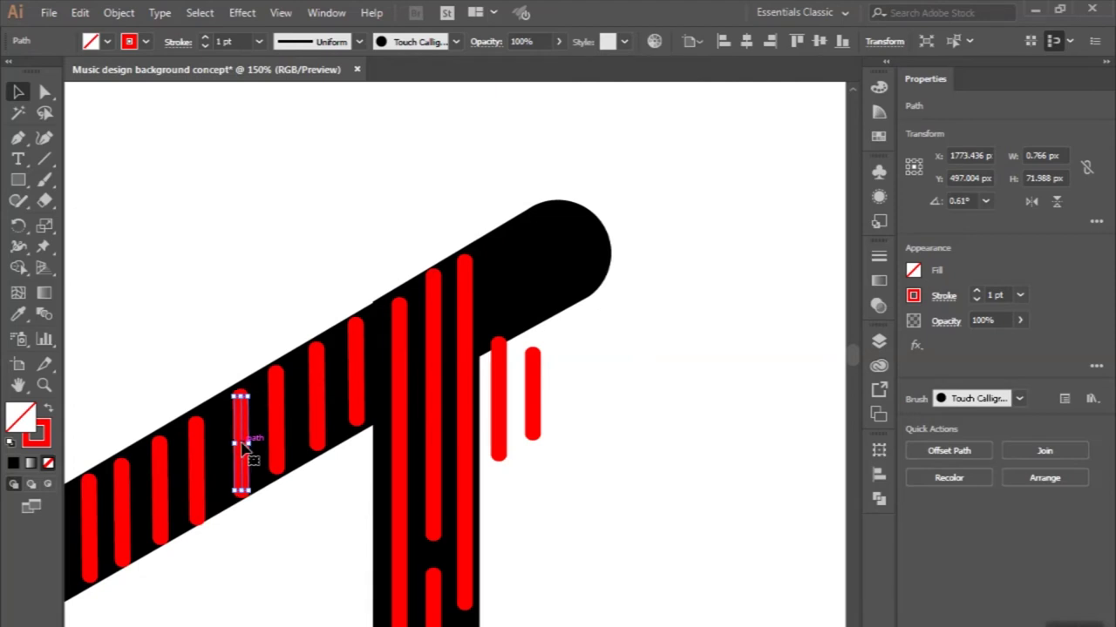
left_click(567, 455)
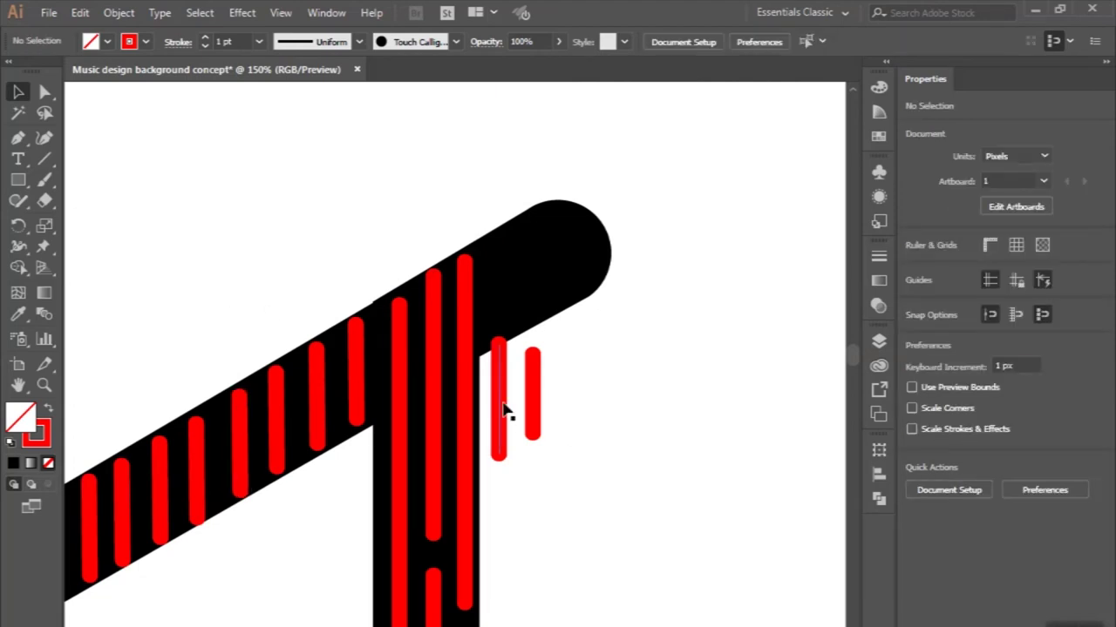
Move a loose stripe to the beam's rounded end and shorten it to fit.
mouse_move(506, 409)
left_mouse_down()
mouse_move(498, 307)
mouse_move(523, 279)
mouse_move(493, 260)
mouse_move(566, 235)
mouse_move(565, 177)
left_mouse_up()
scroll(514, 258, "up", 2, "alt")
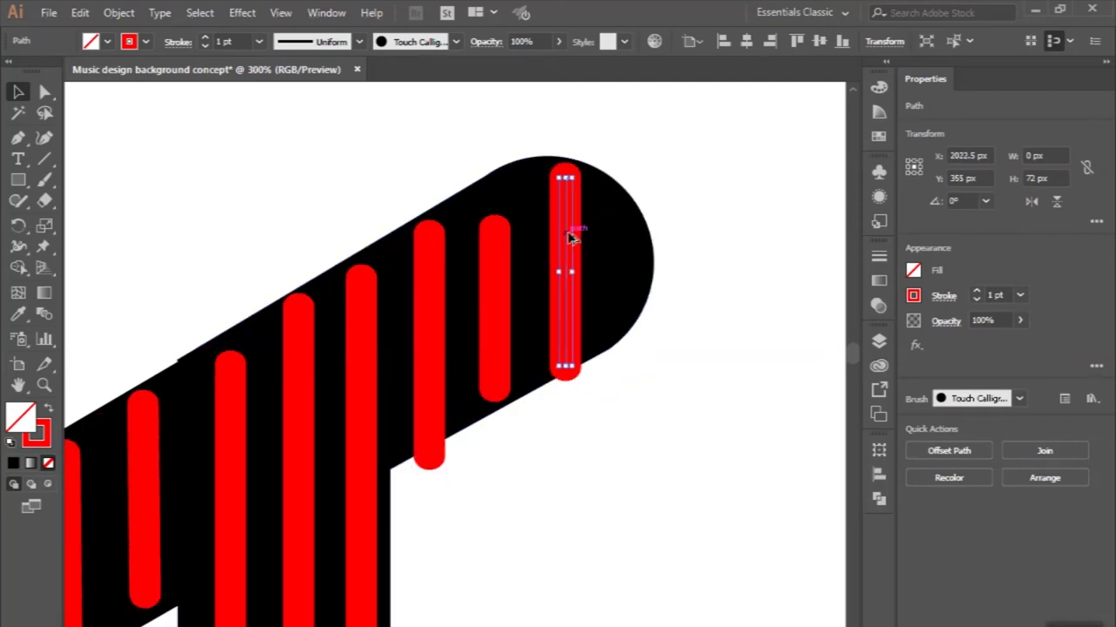
left_click_drag(568, 237, 636, 240)
left_click_drag(633, 179, 633, 214)
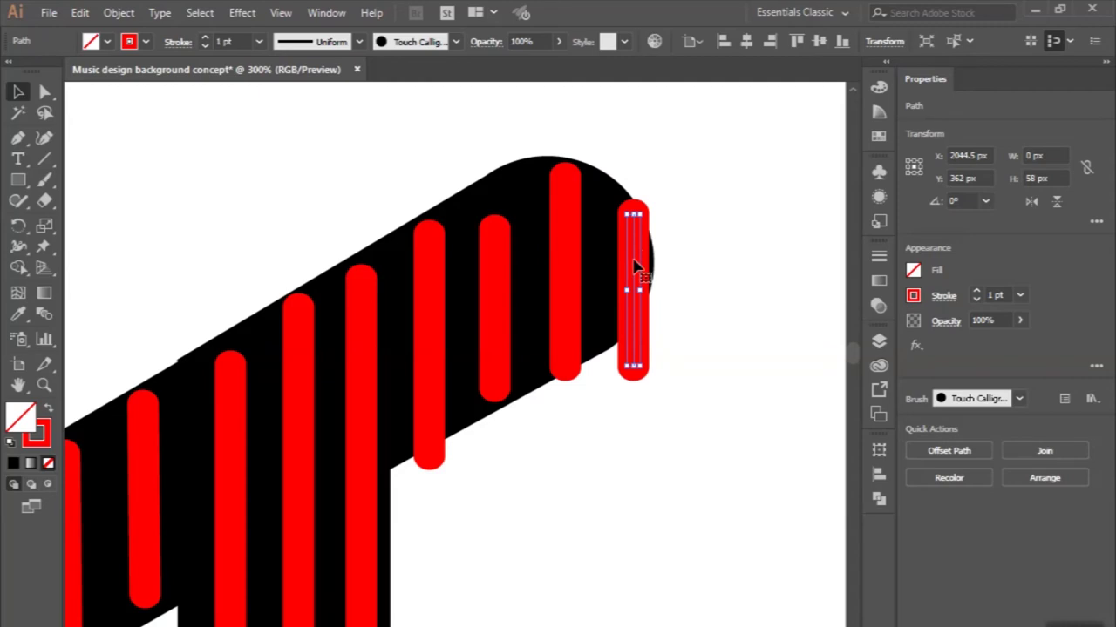
left_click(622, 423)
Select the black shapes of the double note and the small note.
scroll(619, 429, "down", 4)
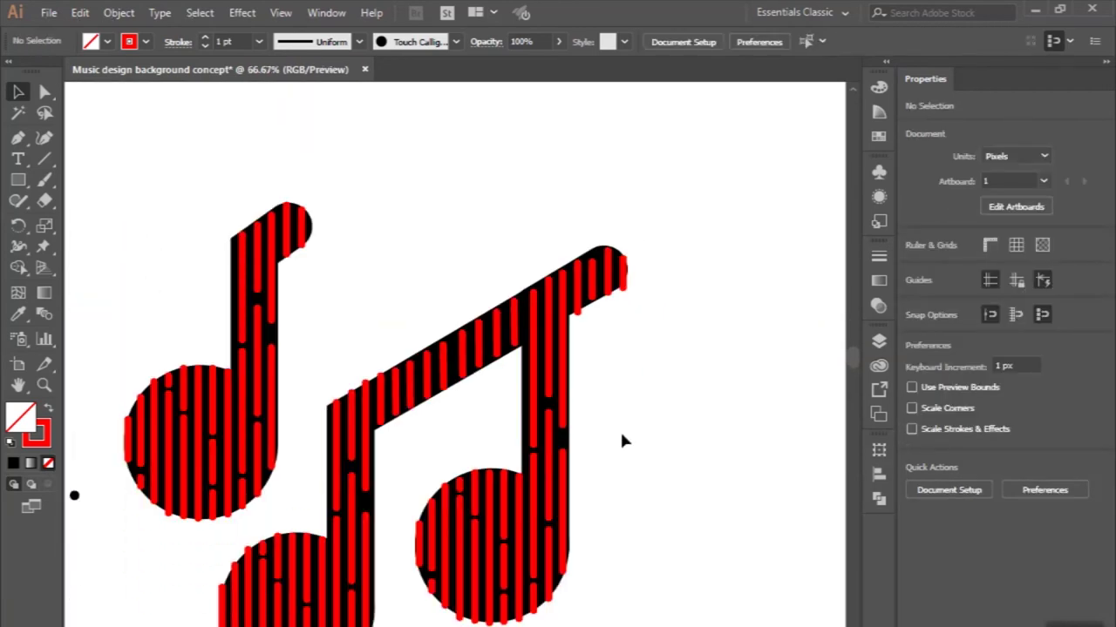
scroll(620, 430, "down", 1)
scroll(620, 430, "down", 1, "alt")
left_click(428, 294)
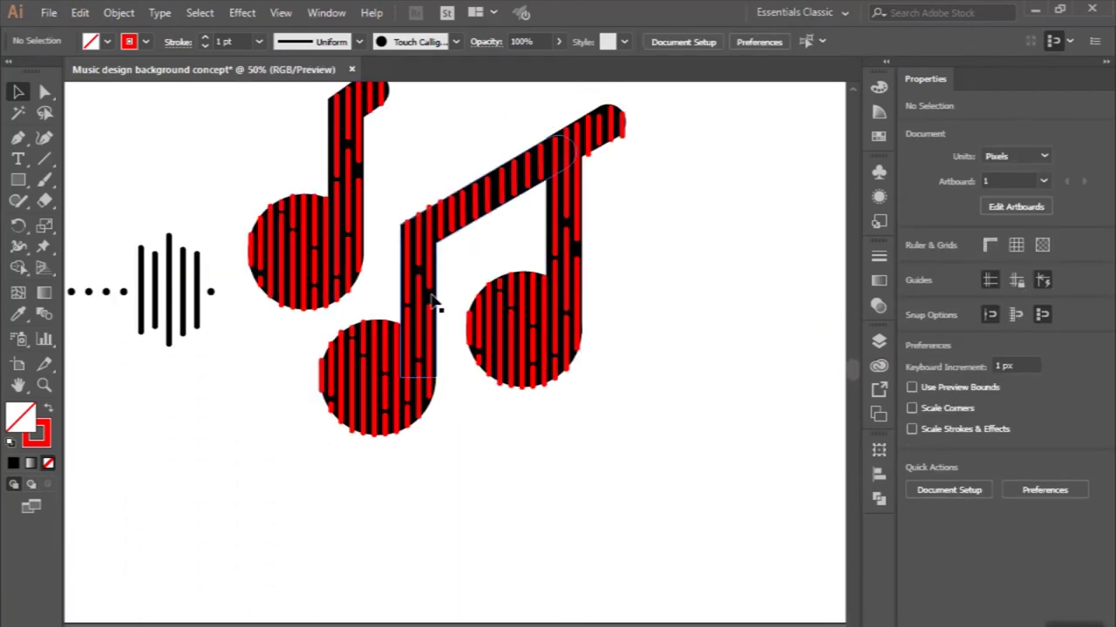
left_click(358, 193, "shift")
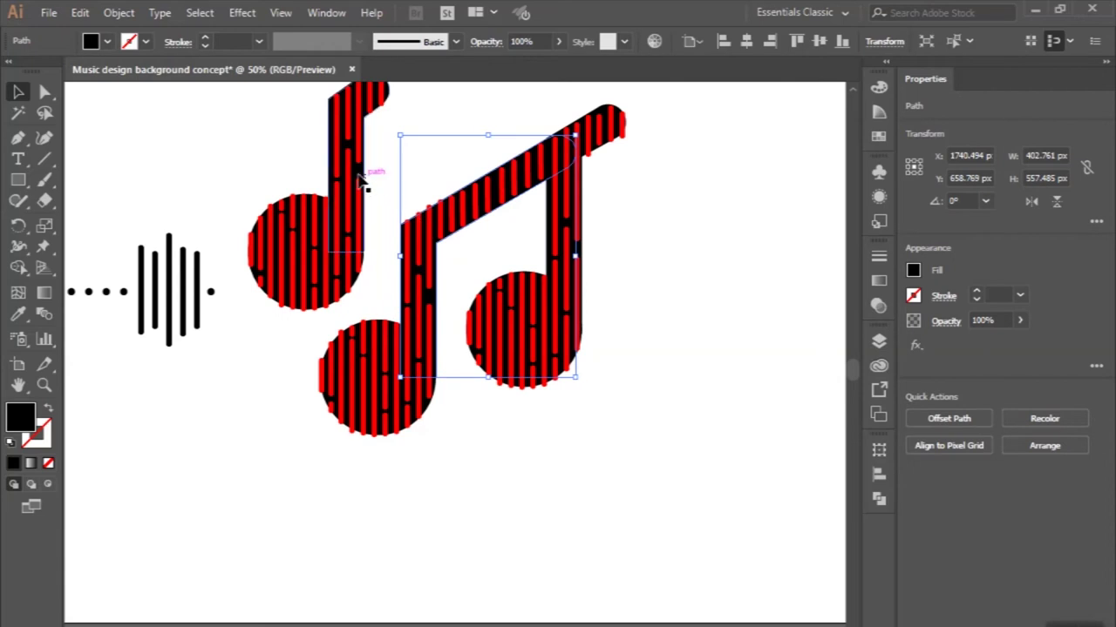
Delete the black note shapes, the black stem and the black backing circles.
scroll(301, 260, "up", 3, "alt")
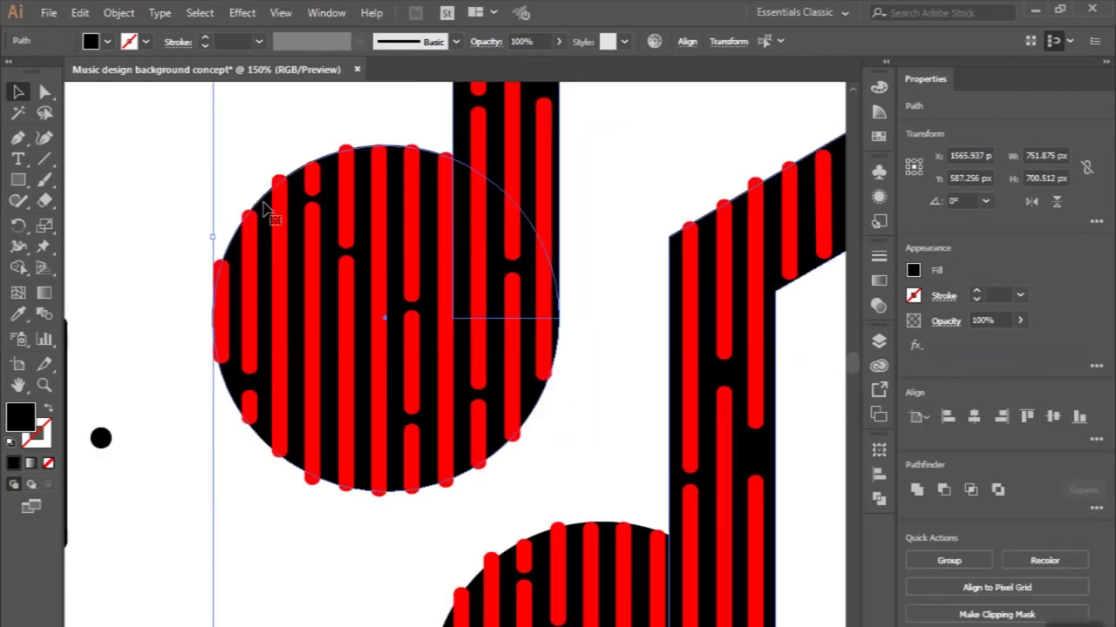
key("Delete")
scroll(274, 212, "down", 2, "alt")
scroll(510, 223, "down", 2, "alt")
scroll(510, 223, "up", 2, "alt")
left_click(461, 230)
key("Delete")
left_click(340, 403)
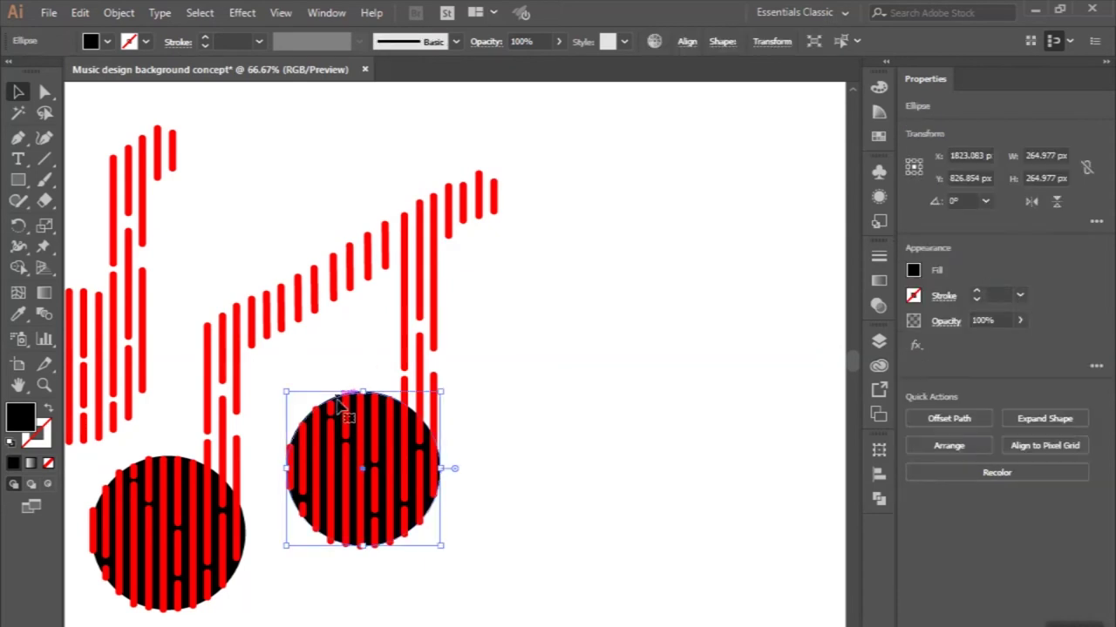
key("Delete")
left_click(190, 461)
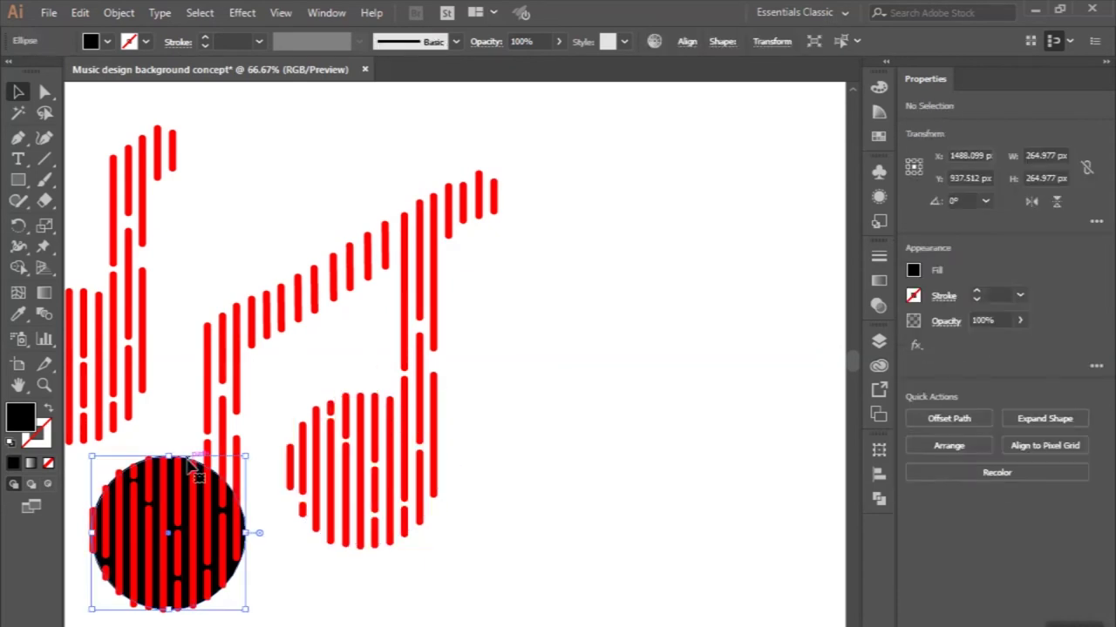
key("Delete")
Marquee-select all the red striped note pieces and group them.
scroll(187, 460, "down", 2, "alt")
scroll(187, 460, "left", 3)
scroll(228, 239, "down", 2)
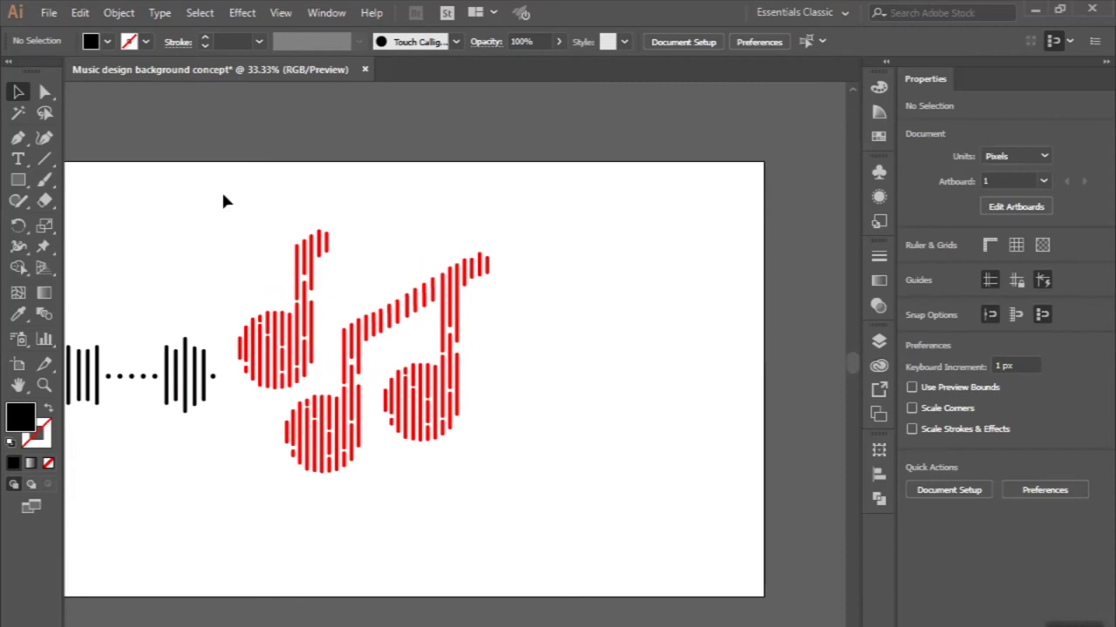
left_click_drag(223, 201, 553, 513)
left_click(1012, 592)
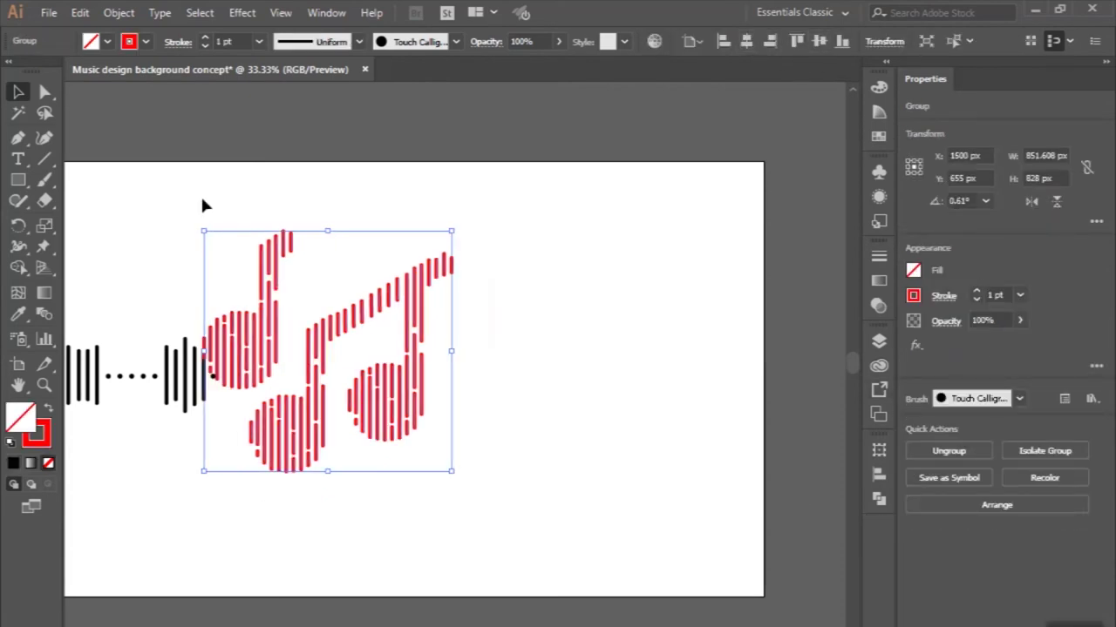
Change the grouped notes' stroke colour from red to black.
left_click(146, 41)
left_click(48, 73)
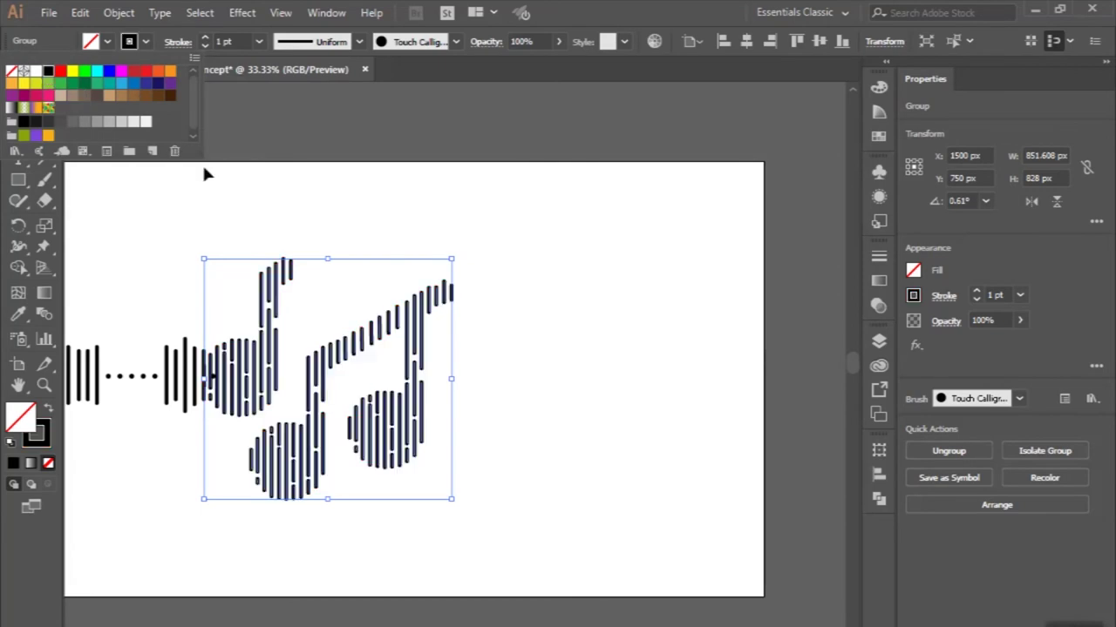
left_click(203, 166)
Fit the artboard in view and marquee-select the waveform bars and dots.
key("ctrl+0")
scroll(117, 287, "left", 2)
left_click_drag(117, 286, 418, 381)
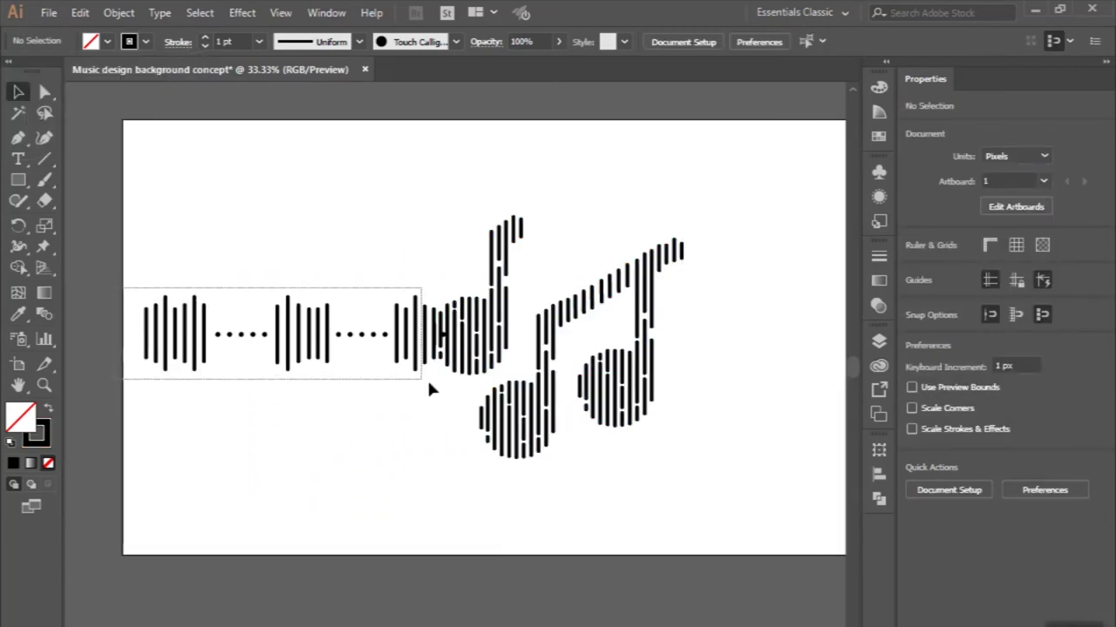
Group all the waveform bars and dots into one group.
key("ctrl+1")
key("ctrl+minus")
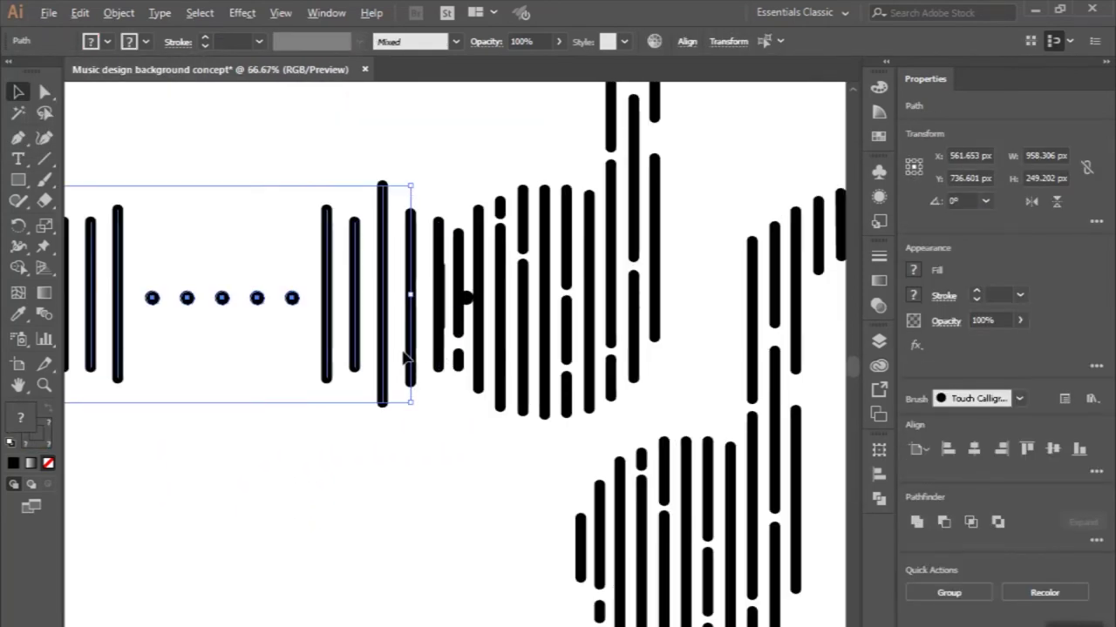
key("ctrl+minus")
left_click(550, 296)
key("ctrl+0")
left_click_drag(447, 236, 107, 391)
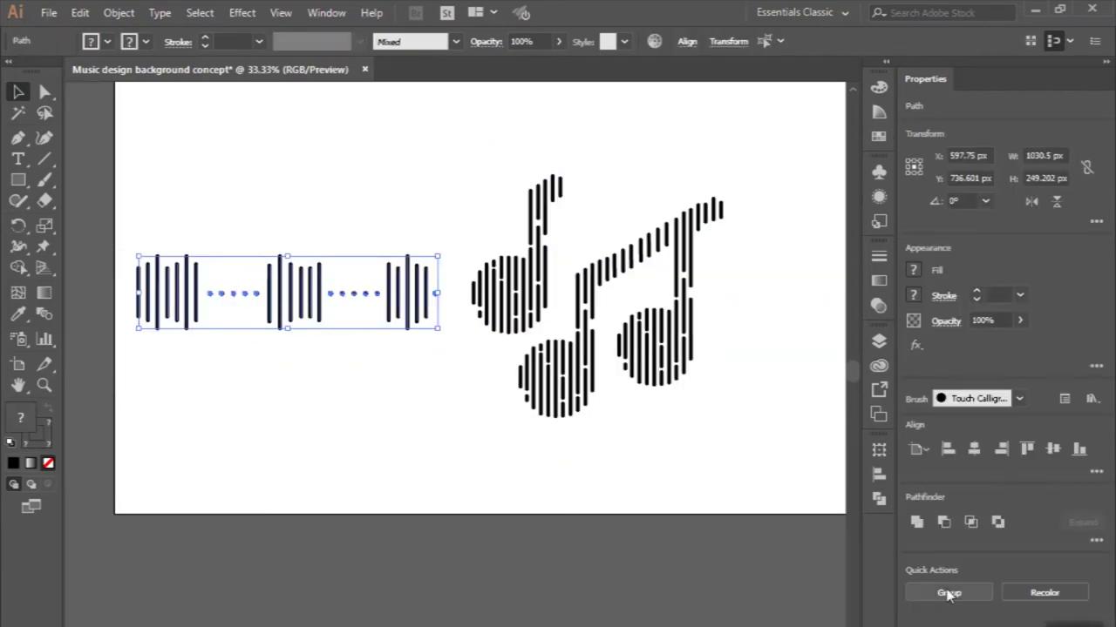
left_click(948, 592)
Nudge the waveform left and move the notes group against its end.
left_click_drag(311, 296, 298, 296)
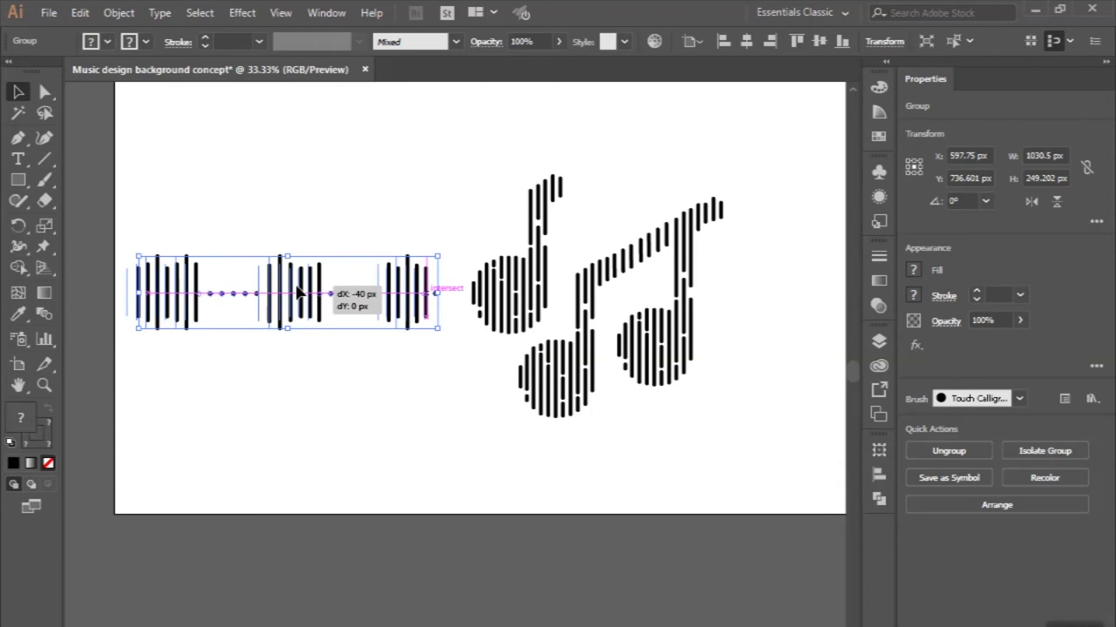
left_click(316, 195)
left_click_drag(519, 228, 702, 105)
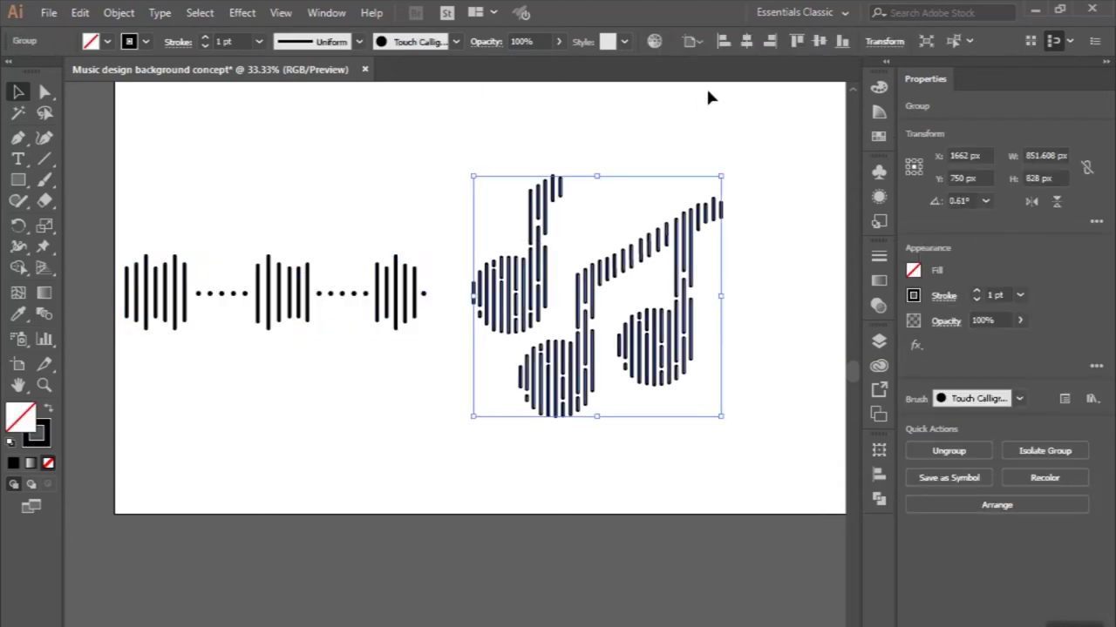
left_click(811, 44)
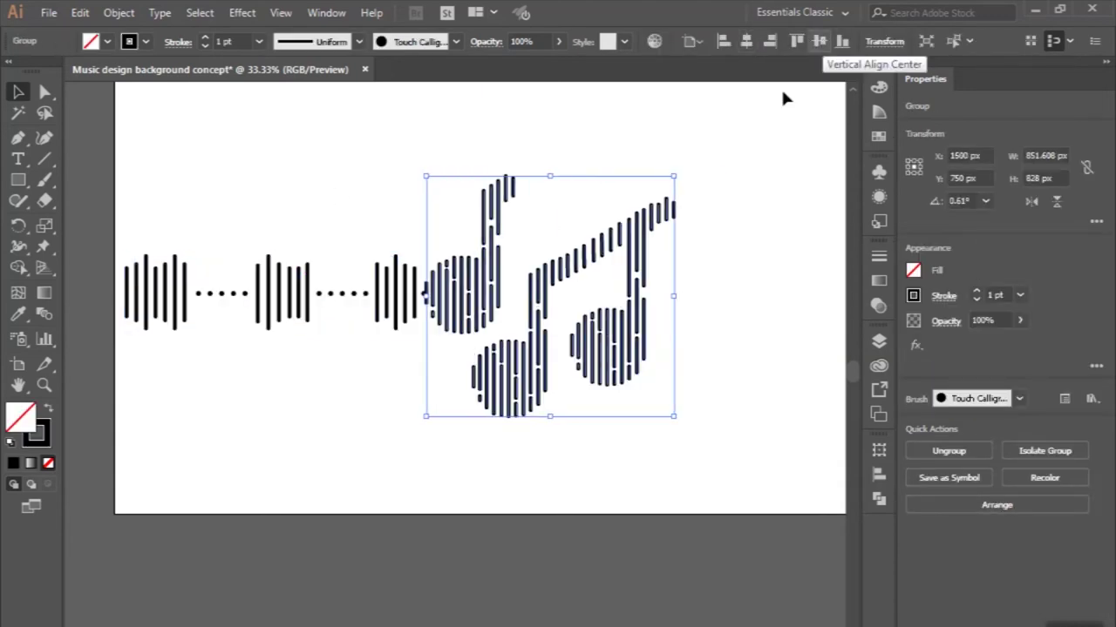
left_click(367, 235)
Shift the waveform group further left and zoom out over the artboard.
scroll(414, 259, "up", 1)
left_click_drag(405, 292, 389, 295)
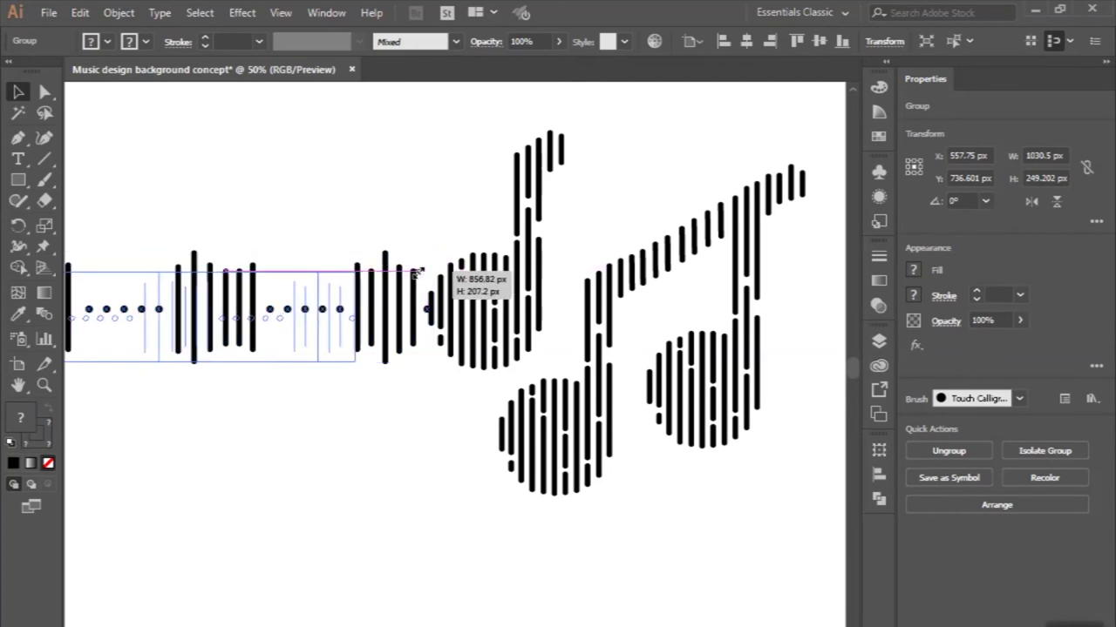
left_click(414, 205)
key("ctrl+minus")
key("ctrl+minus")
key("ctrl+minus")
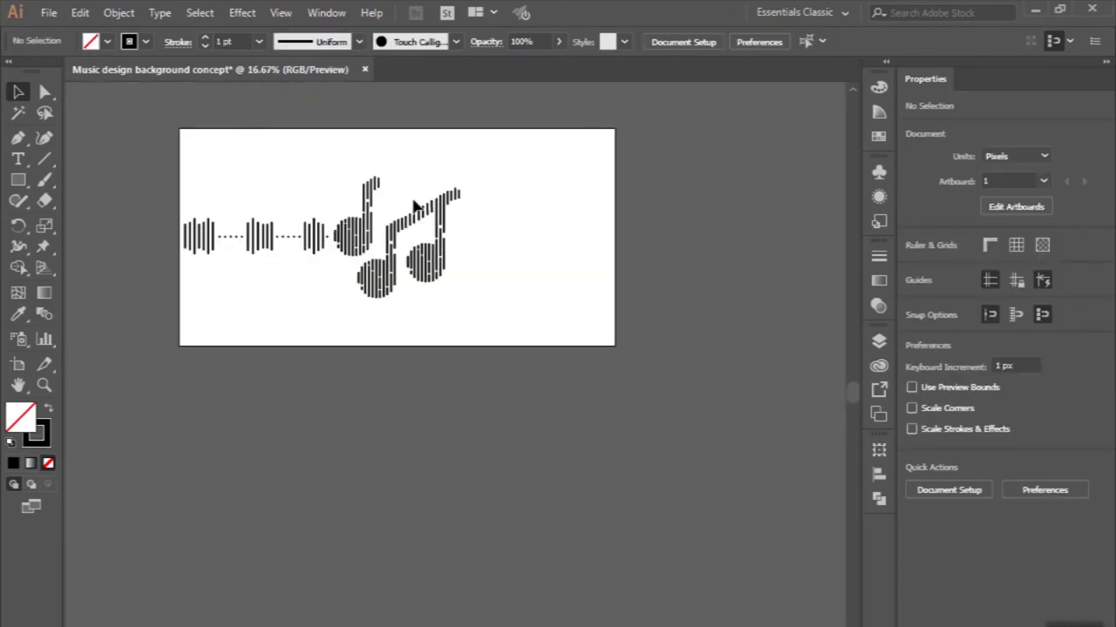
scroll(413, 206, "up", 2)
scroll(414, 205, "right", 2)
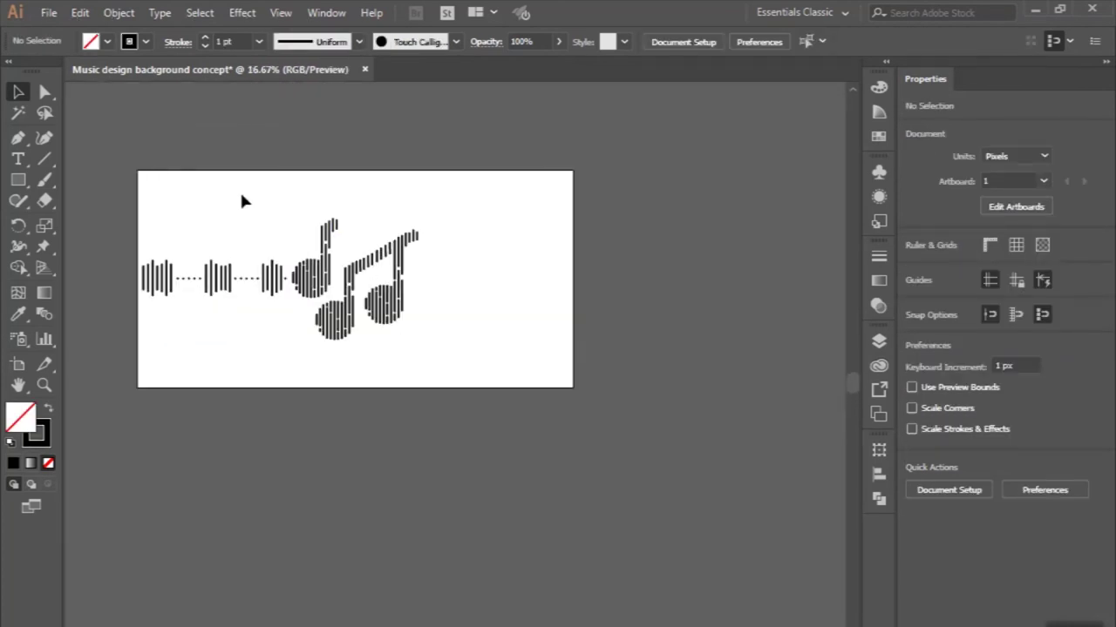
Vertically centre the waveform, make a vertically reflected copy, and place it right of the notes.
left_click_drag(243, 202, 222, 302)
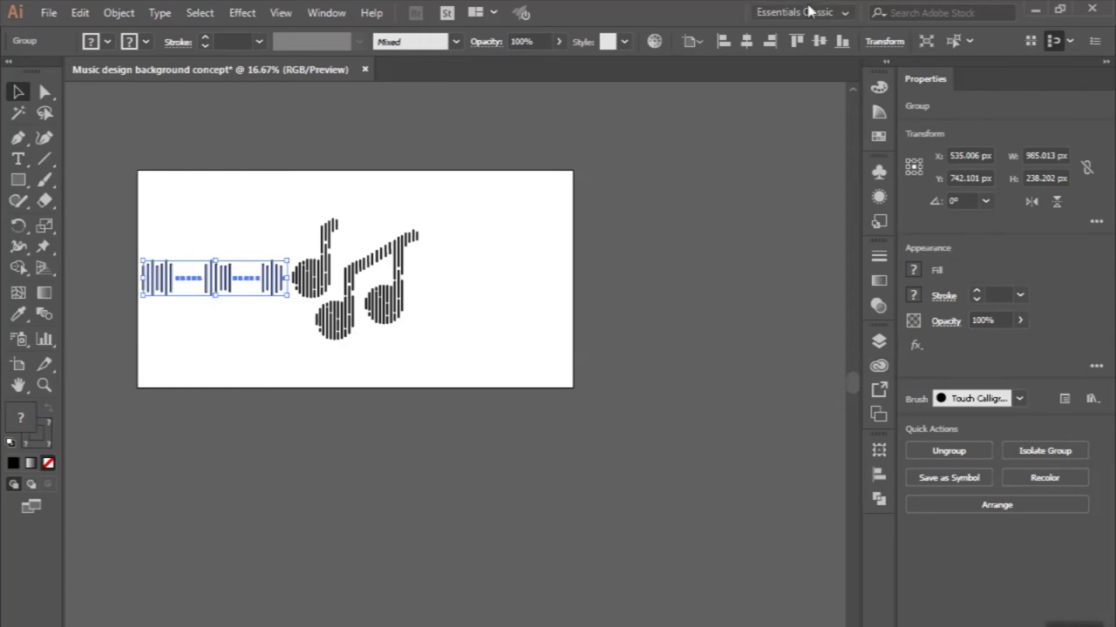
left_click(830, 40)
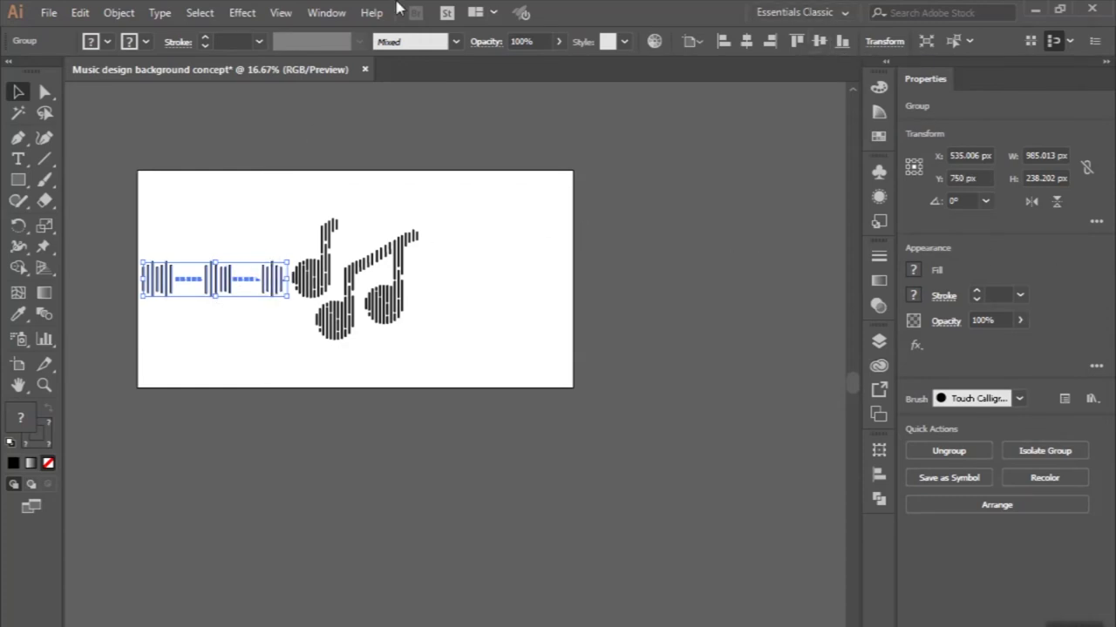
left_click(119, 12)
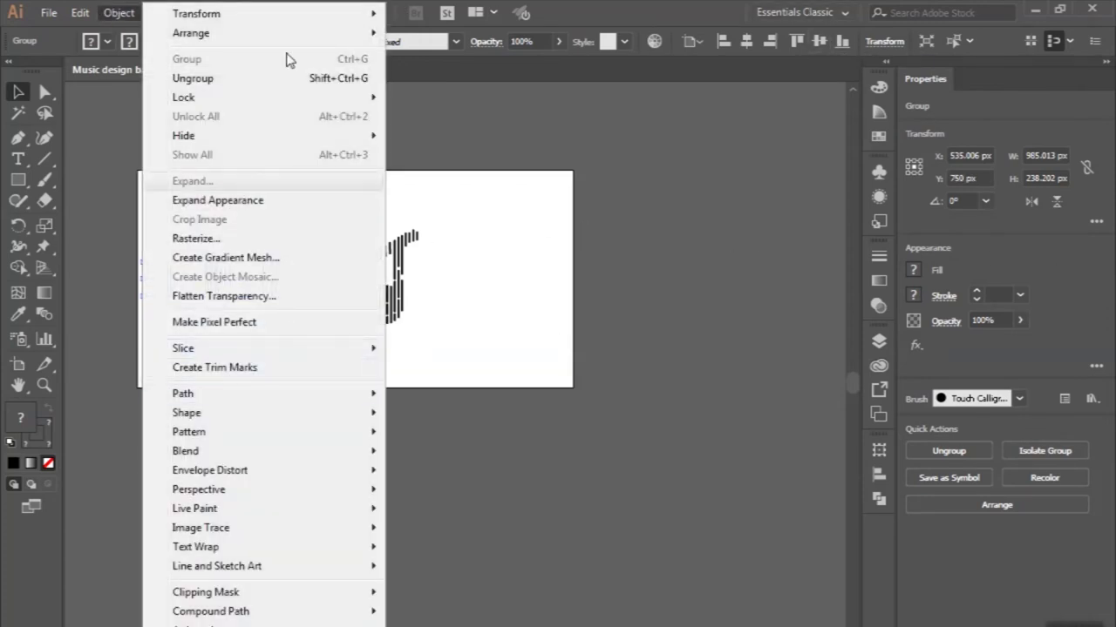
left_click(427, 79)
left_click(440, 445)
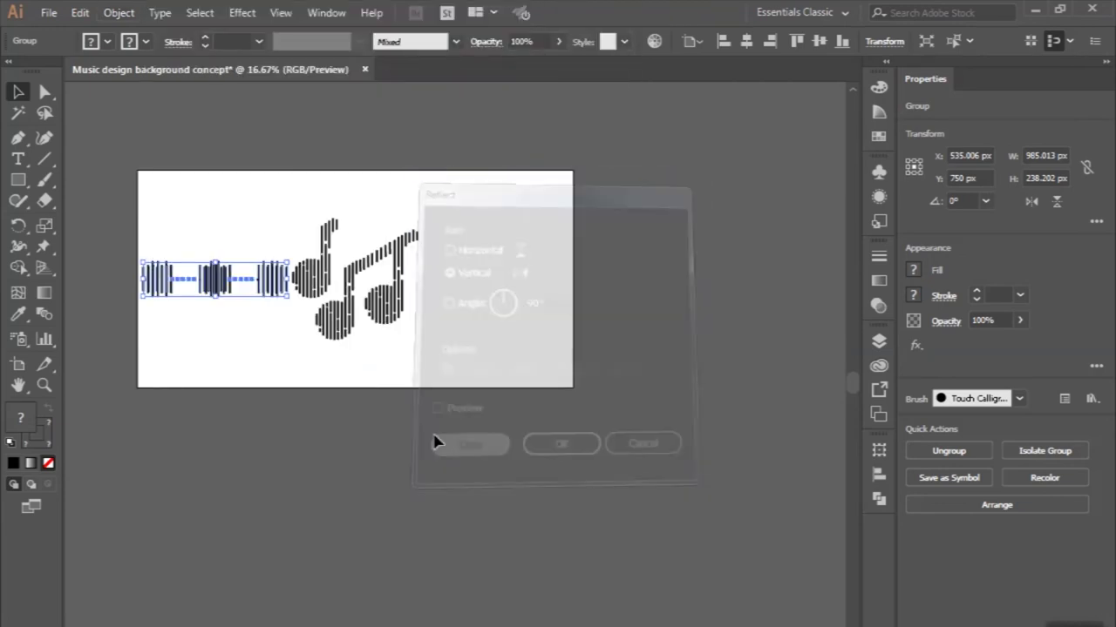
mouse_move(210, 298)
left_mouse_down()
mouse_move(492, 288)
mouse_move(484, 280)
left_mouse_up()
left_click(493, 378)
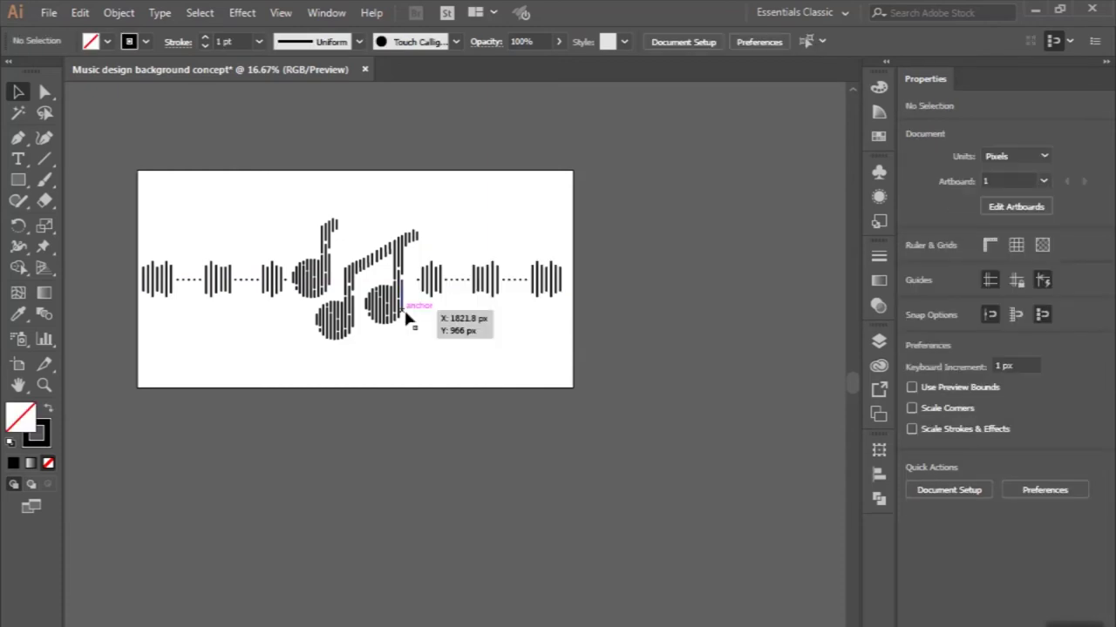
Inside the note group, lengthen one stem bar both upward and downward.
left_click(407, 318)
scroll(435, 113, "up", 2)
scroll(433, 267, "up", 3)
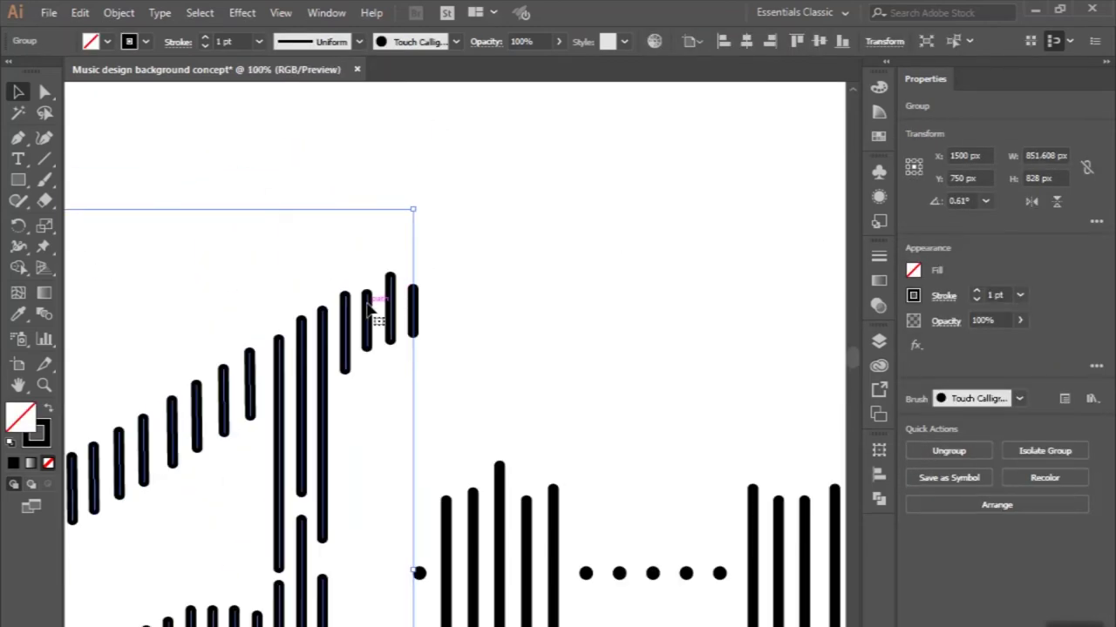
double_click(368, 307)
left_click(367, 310)
scroll(390, 296, "up", 1)
left_click_drag(356, 292, 355, 281)
left_click_drag(355, 378, 356, 392)
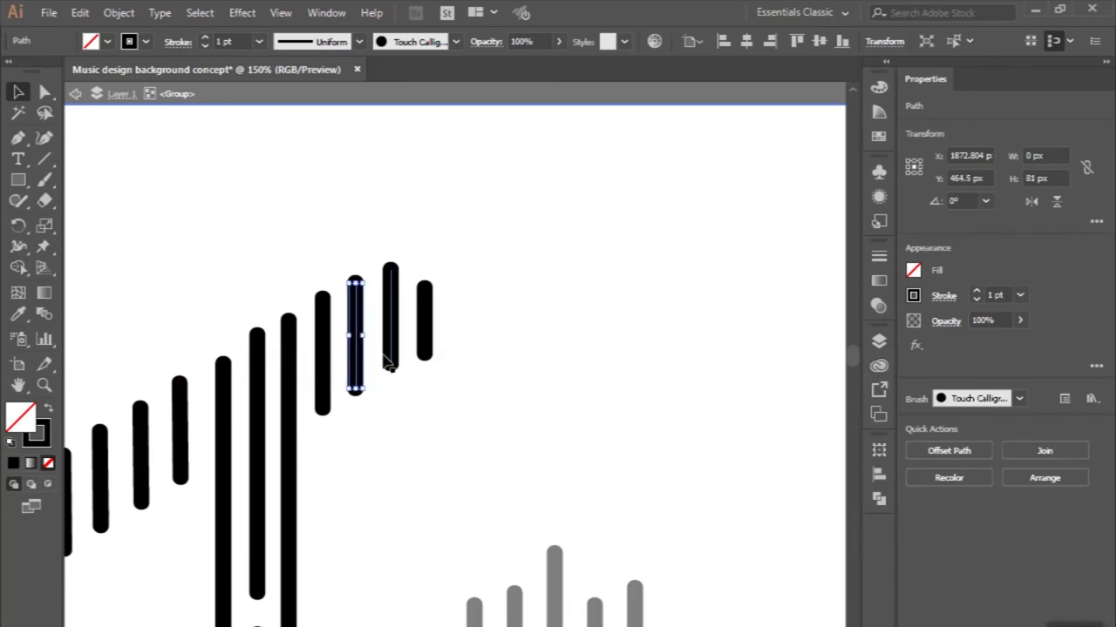
double_click(497, 301)
Shift the notes slightly right to sit between the two waveforms.
scroll(497, 301, "down", 2)
scroll(496, 302, "down", 3)
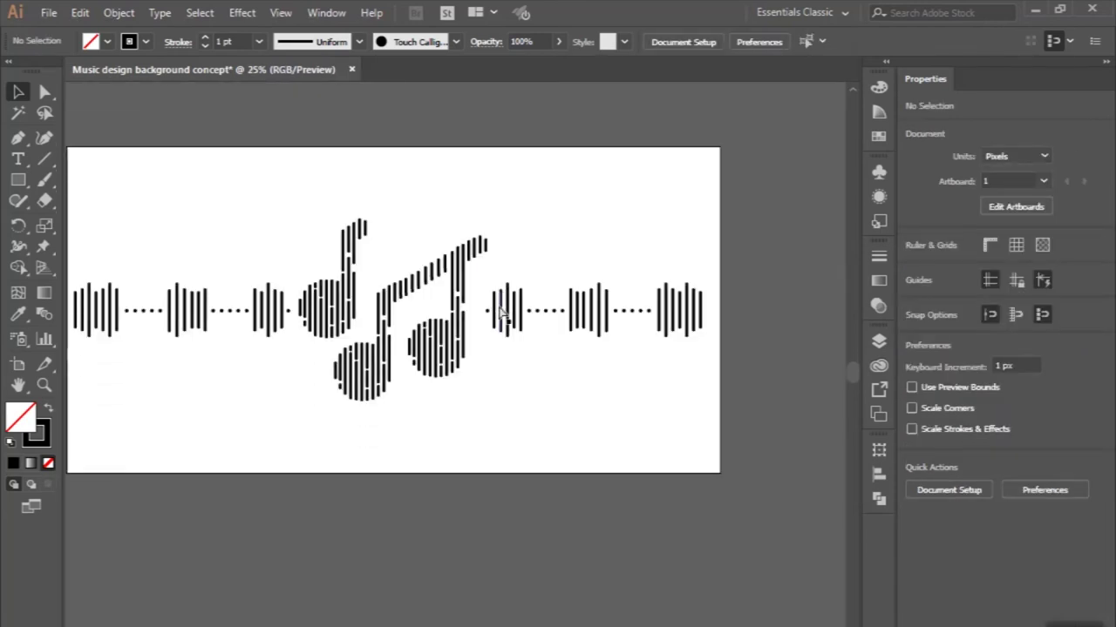
left_click(406, 357)
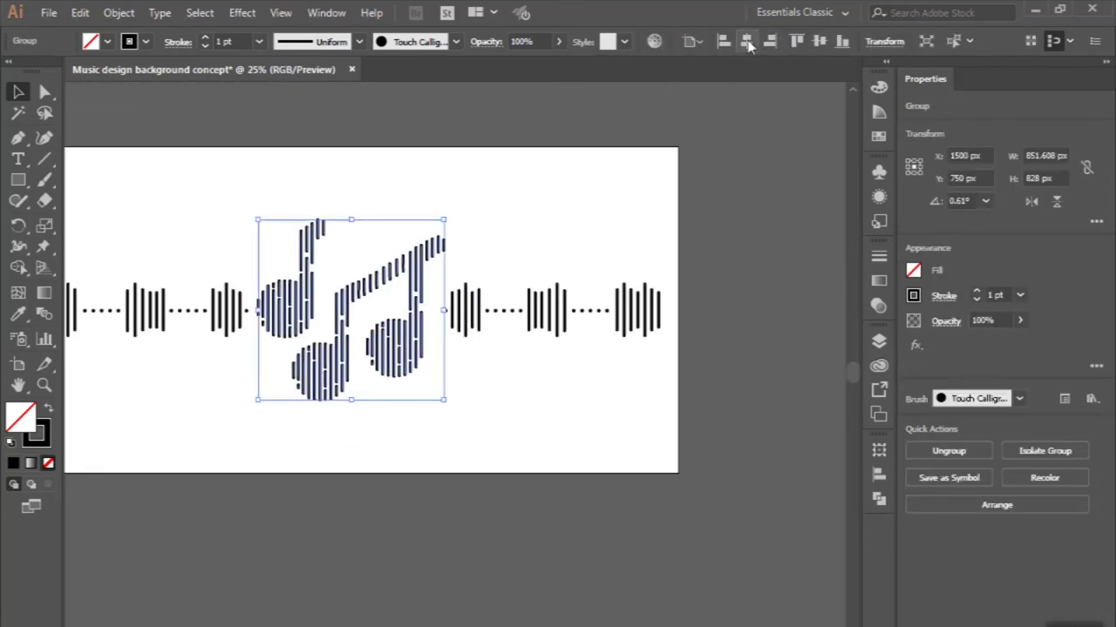
left_click_drag(381, 288, 395, 290)
left_click(244, 232)
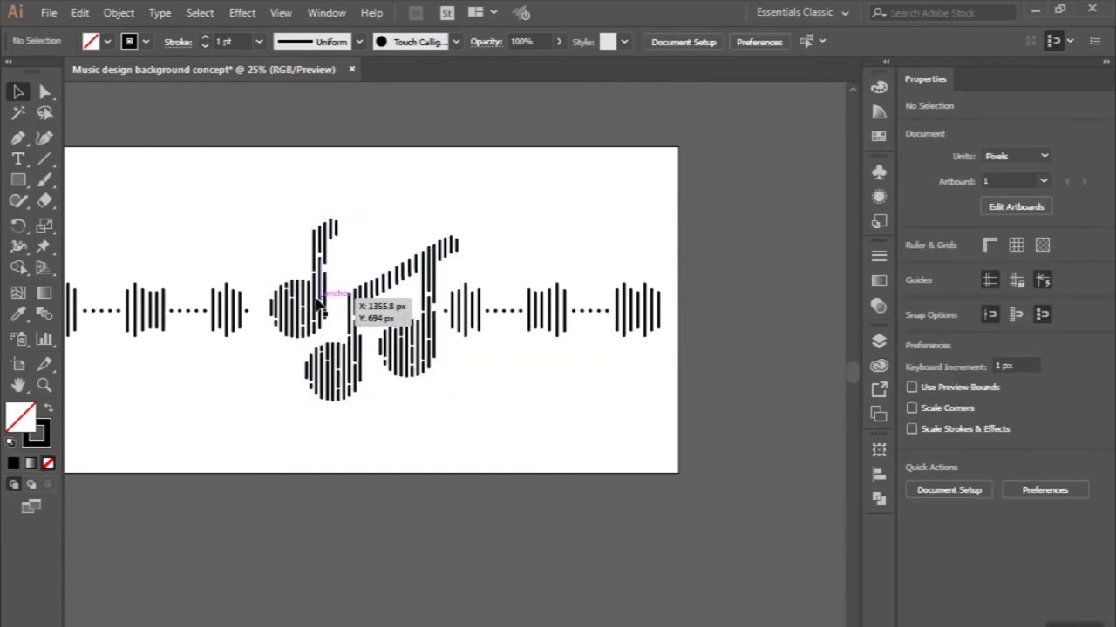
left_click_drag(319, 300, 319, 302)
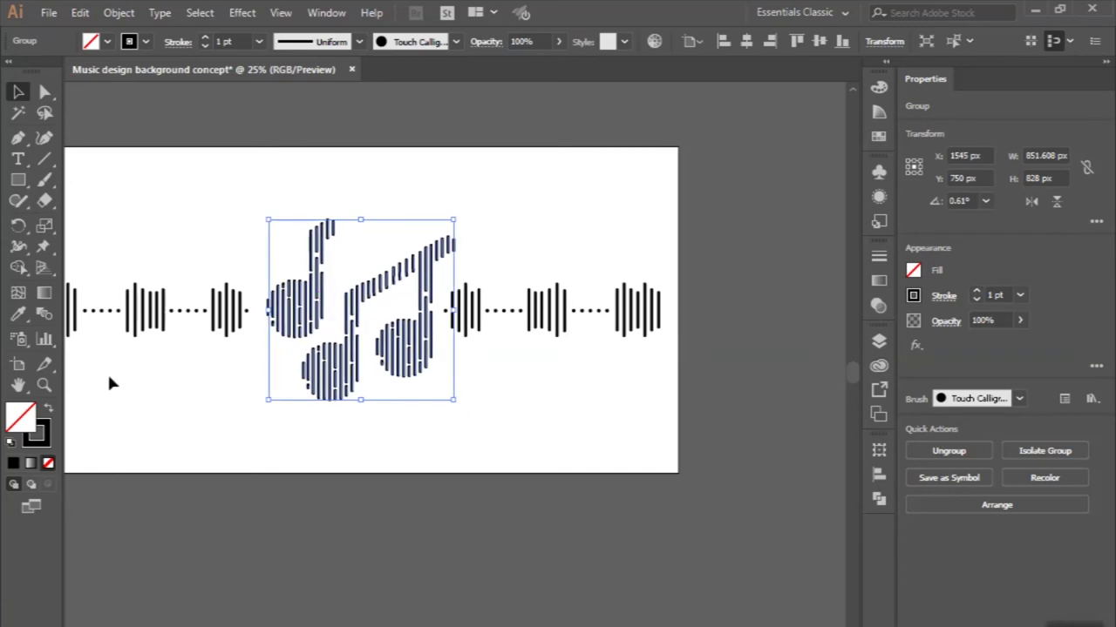
Expand the notes' appearance into filled shapes coloured light cyan #55e4ff.
left_click(119, 13)
left_click(218, 199)
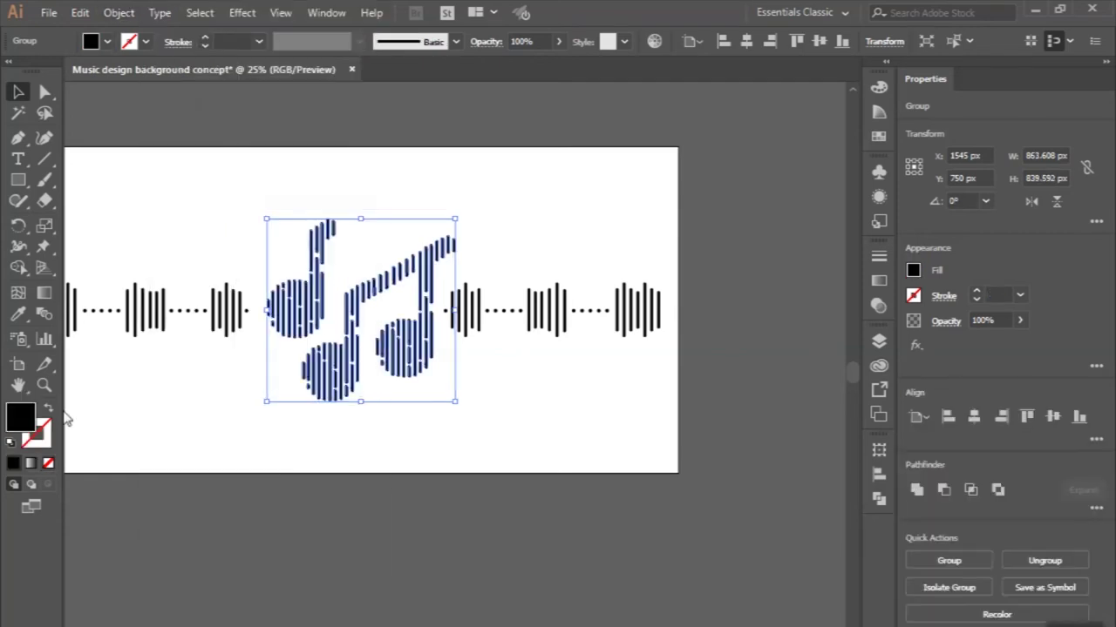
double_click(26, 421)
type("55e4ff")
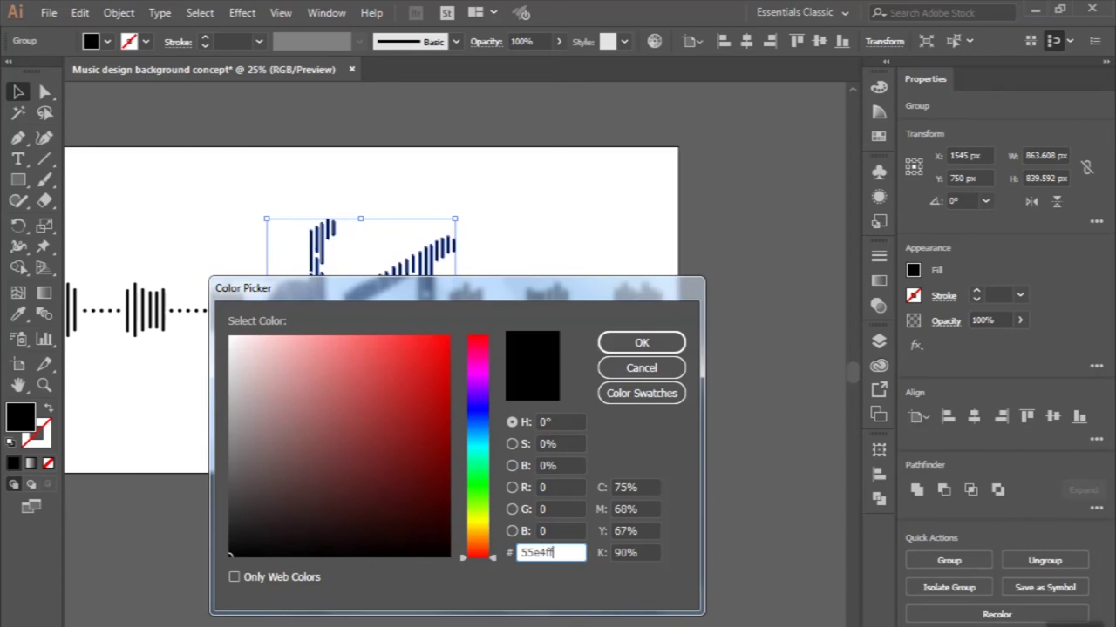
key("Return")
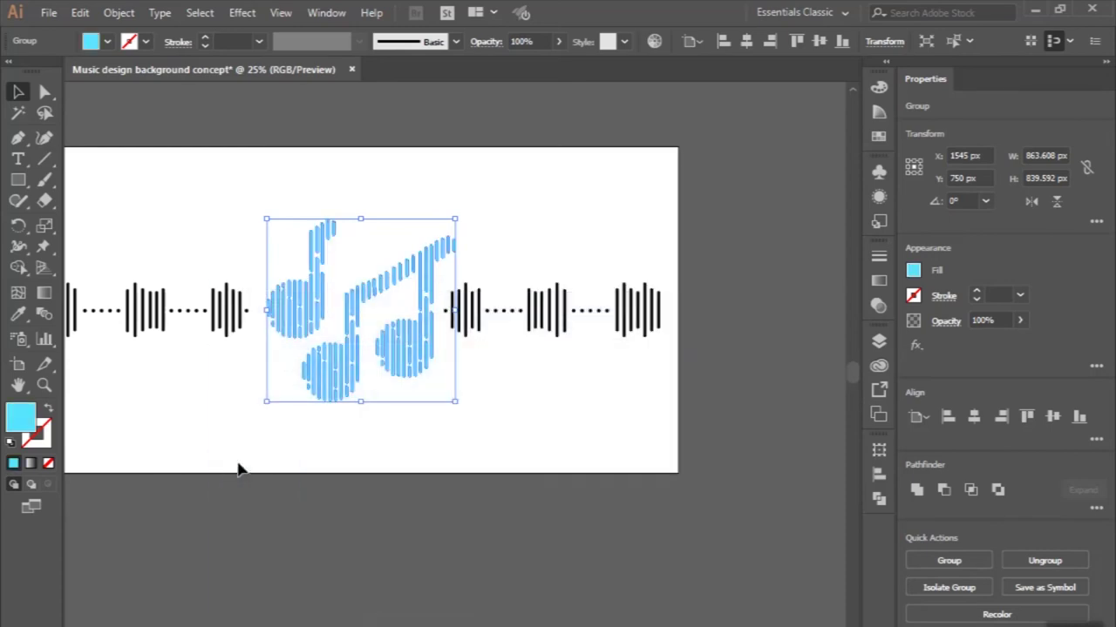
Select both waveforms and expand their strokes into filled black shapes.
left_click(249, 438)
left_click_drag(116, 228, 307, 324)
left_click_drag(558, 253, 782, 325)
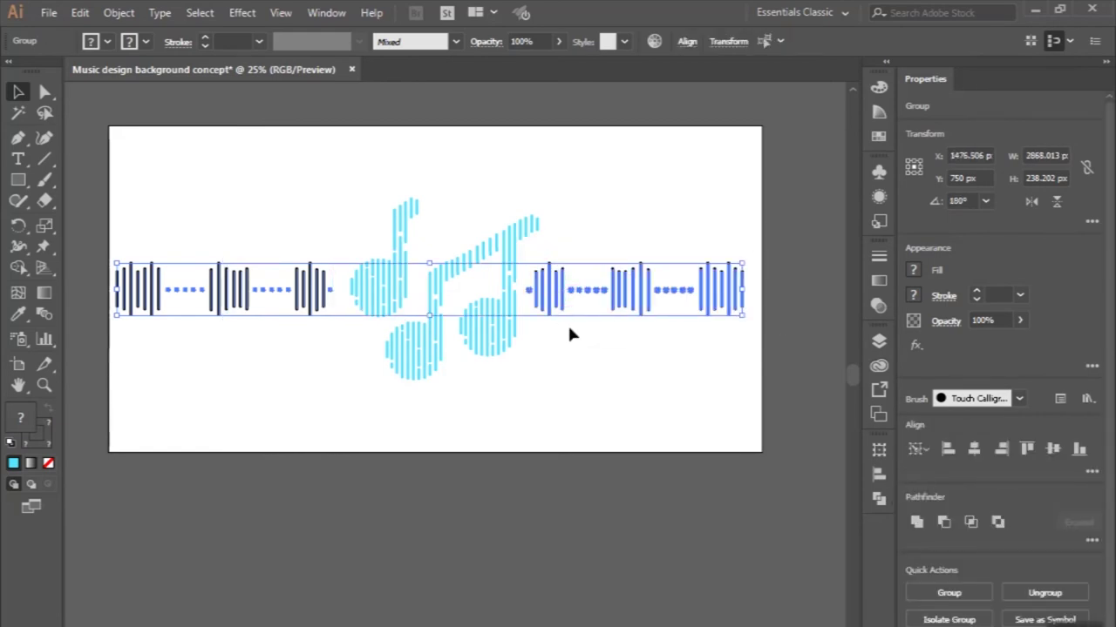
left_click(119, 12)
left_click(196, 197)
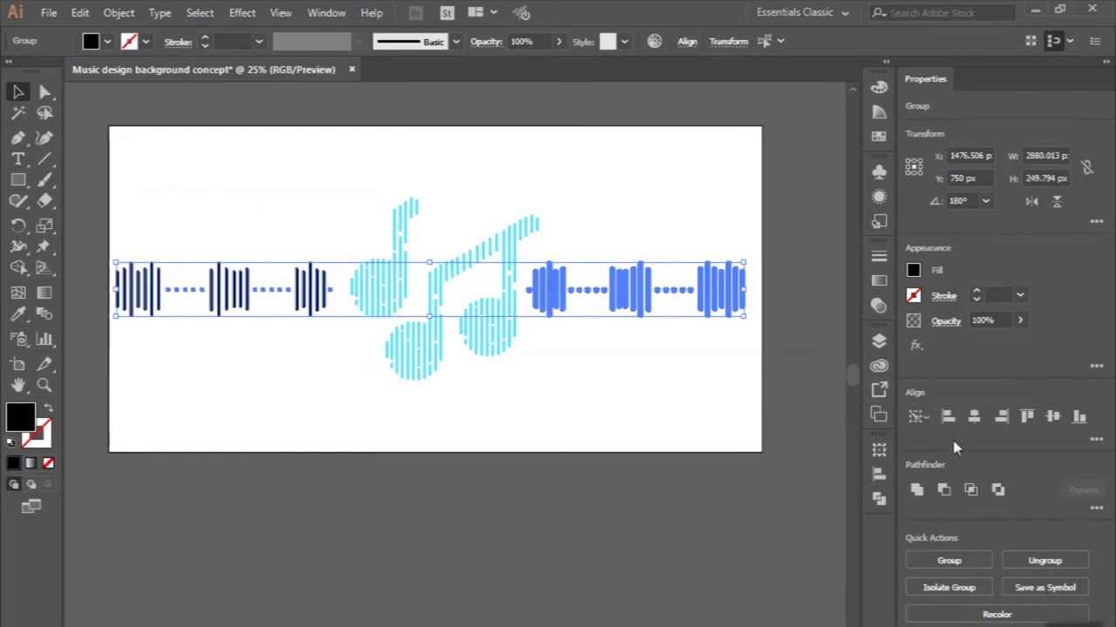
Centre both waveforms on the artboard at X 1500 px, then select the left waveform.
left_click(948, 562)
left_click(974, 416)
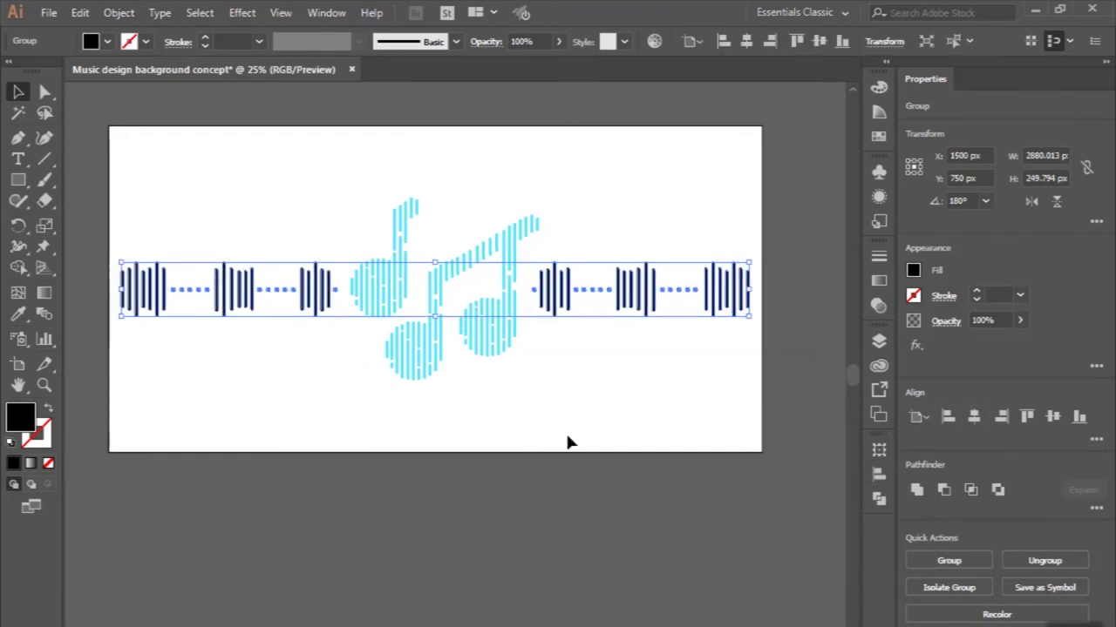
left_click(567, 443)
scroll(567, 443, "up", 1)
left_click(186, 311)
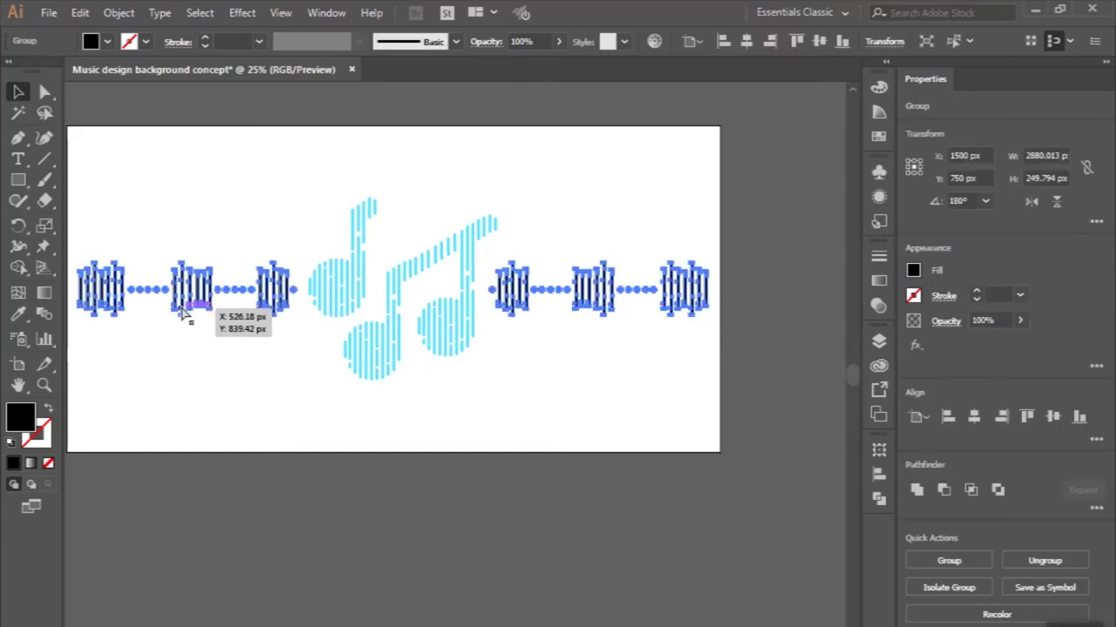
scroll(183, 312, "left", 2)
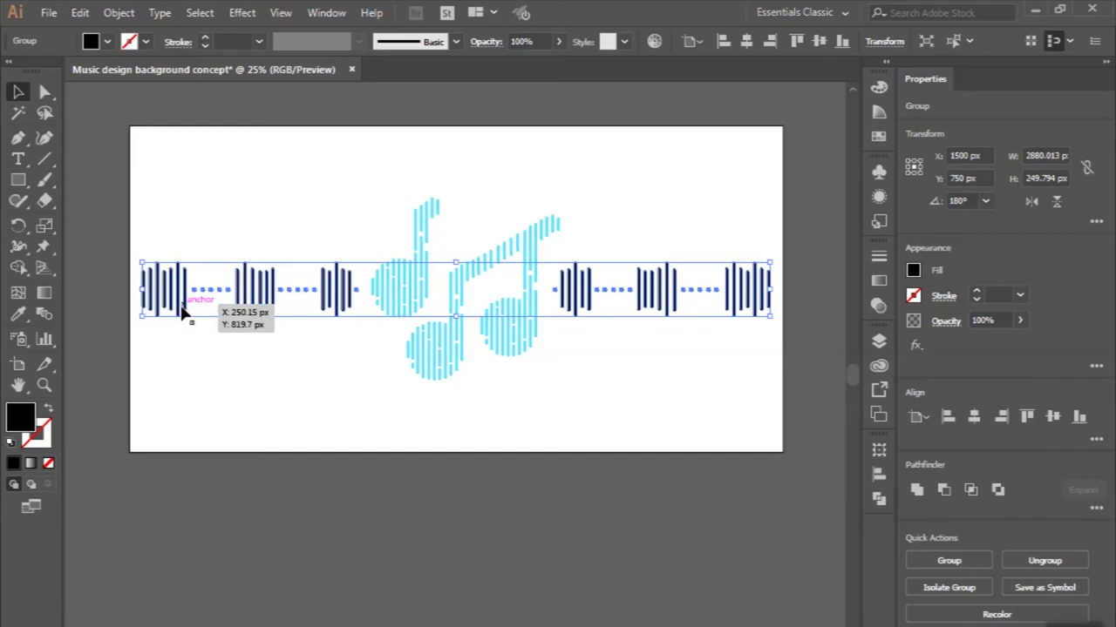
Give the left waveform a linear gradient fill with a cyan left stop.
double_click(183, 312)
left_click(878, 281)
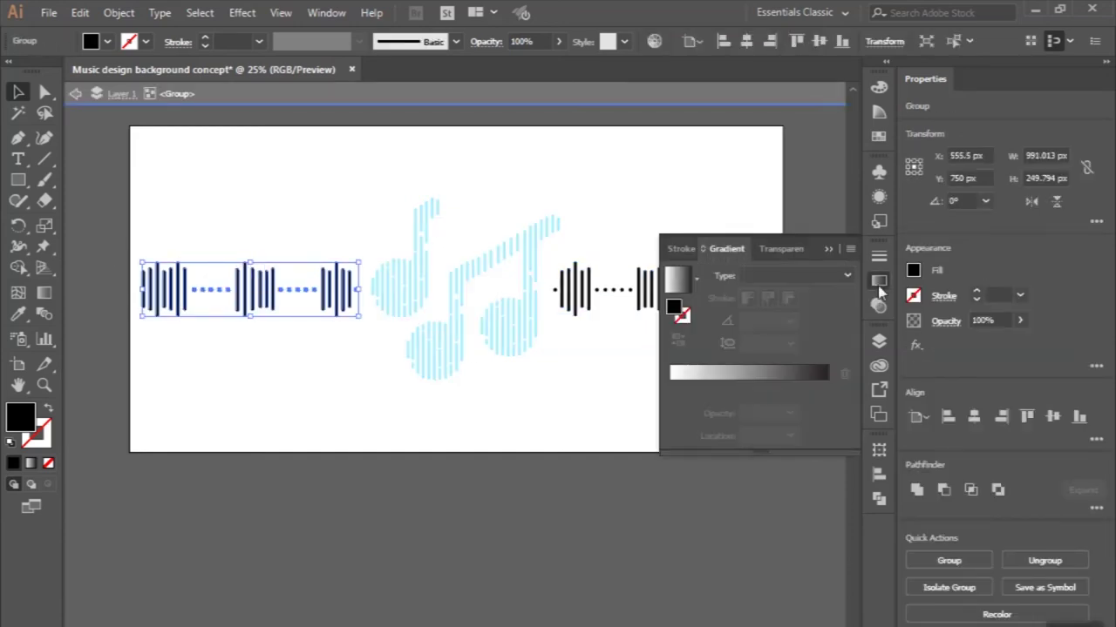
left_click(678, 279)
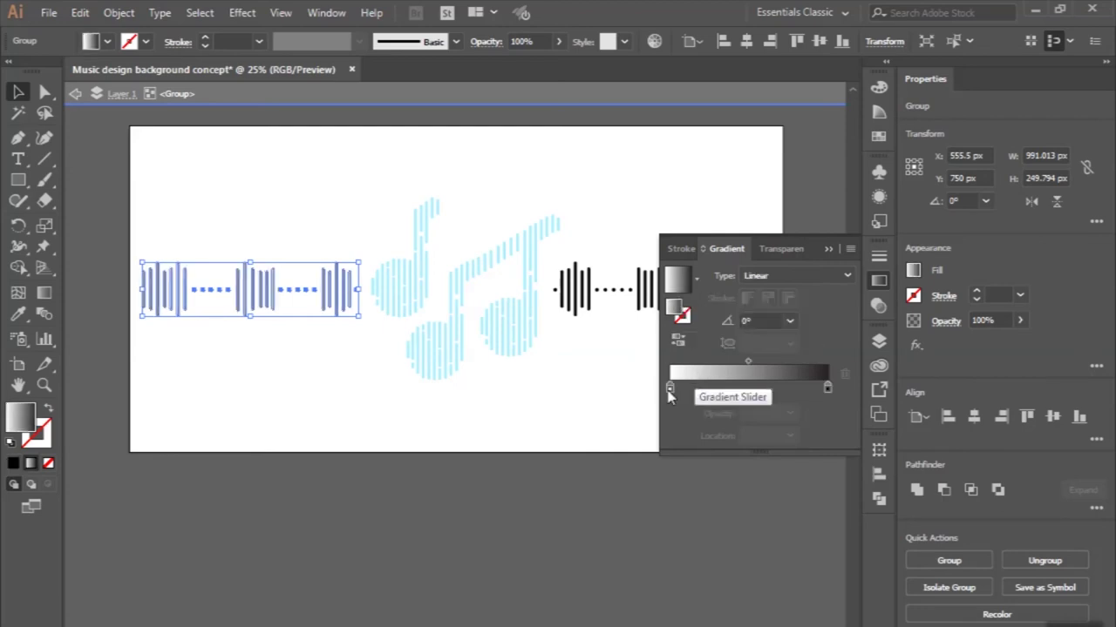
double_click(668, 390)
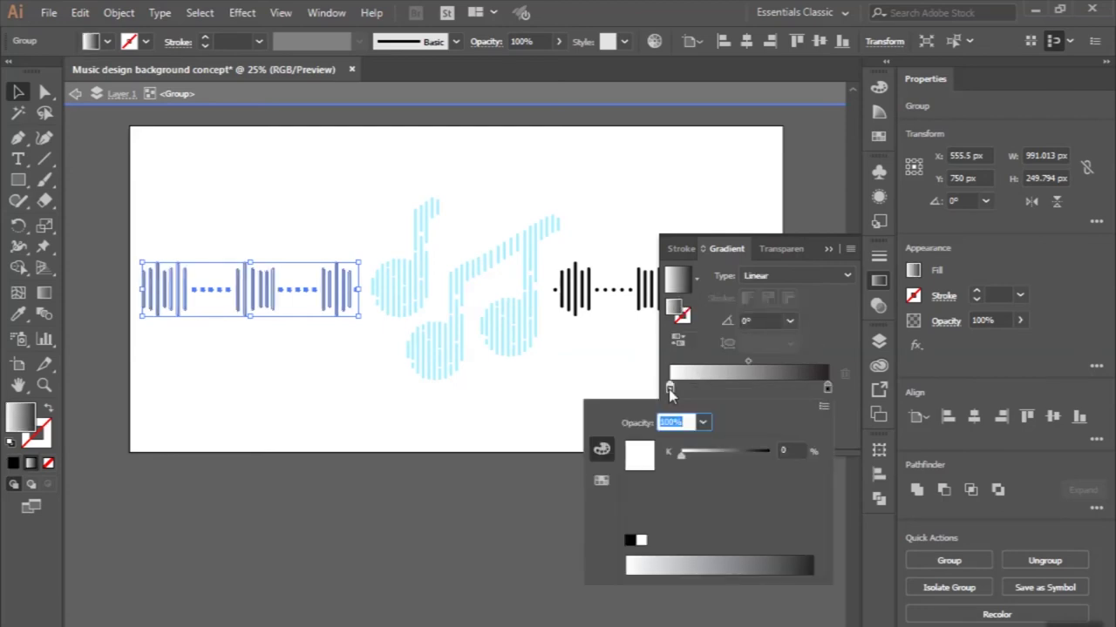
left_click(824, 407)
left_click(855, 432)
type("55e4")
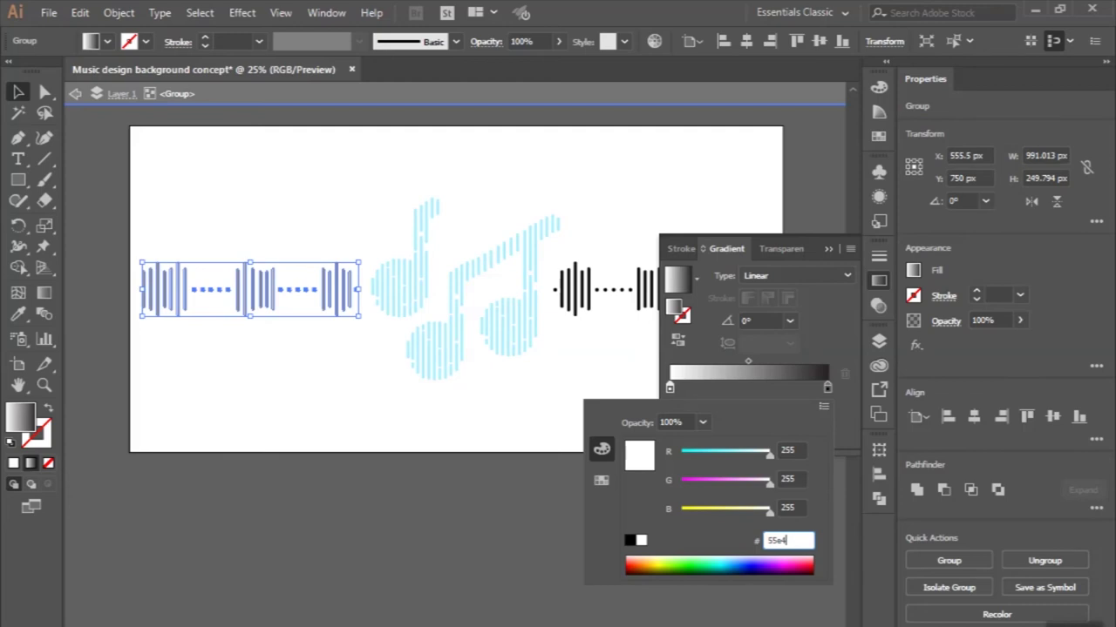
type("f5")
key("Return")
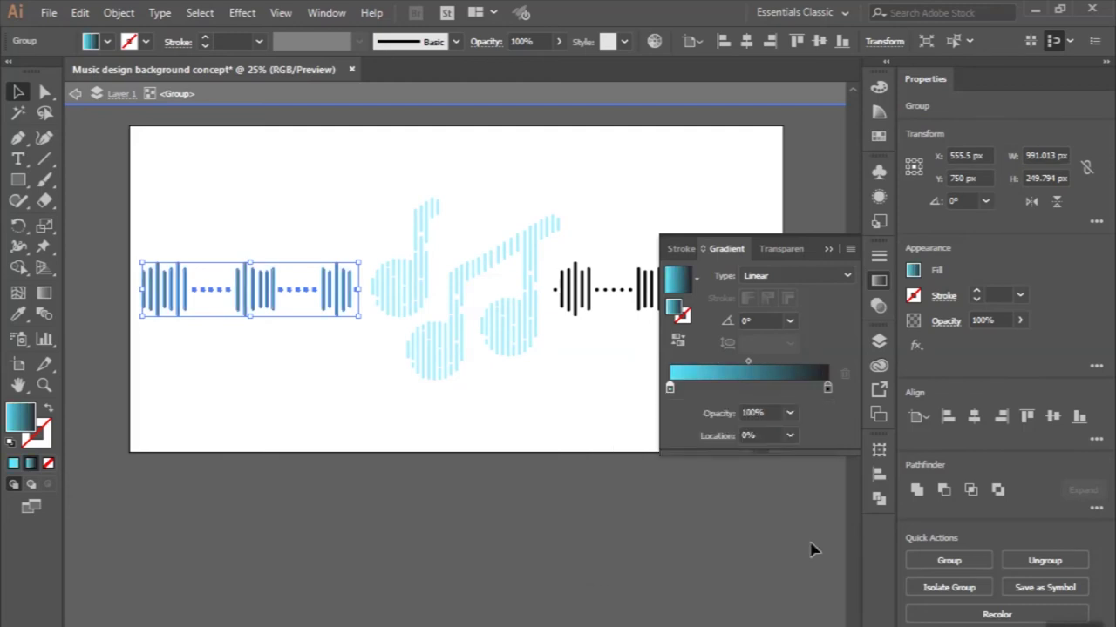
Set the gradient's right stop to purple via its RGB hex value.
double_click(827, 390)
left_click(824, 406)
left_click(850, 427)
left_click(782, 540)
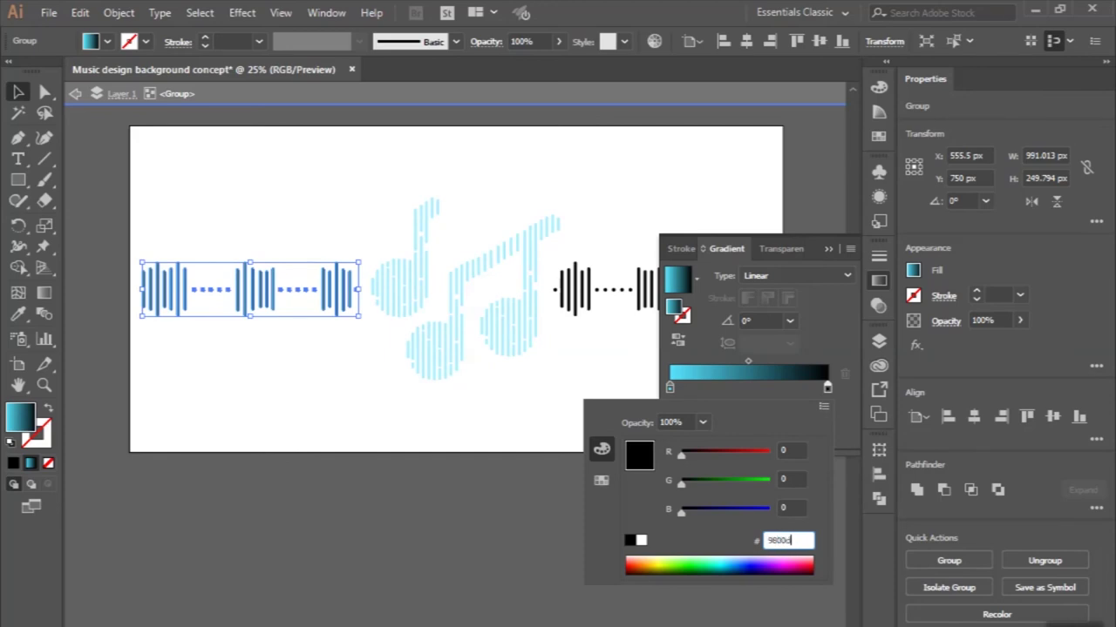
type("c")
key("Return")
Add a blue middle stop to the gradient and exit the group.
left_click(748, 386)
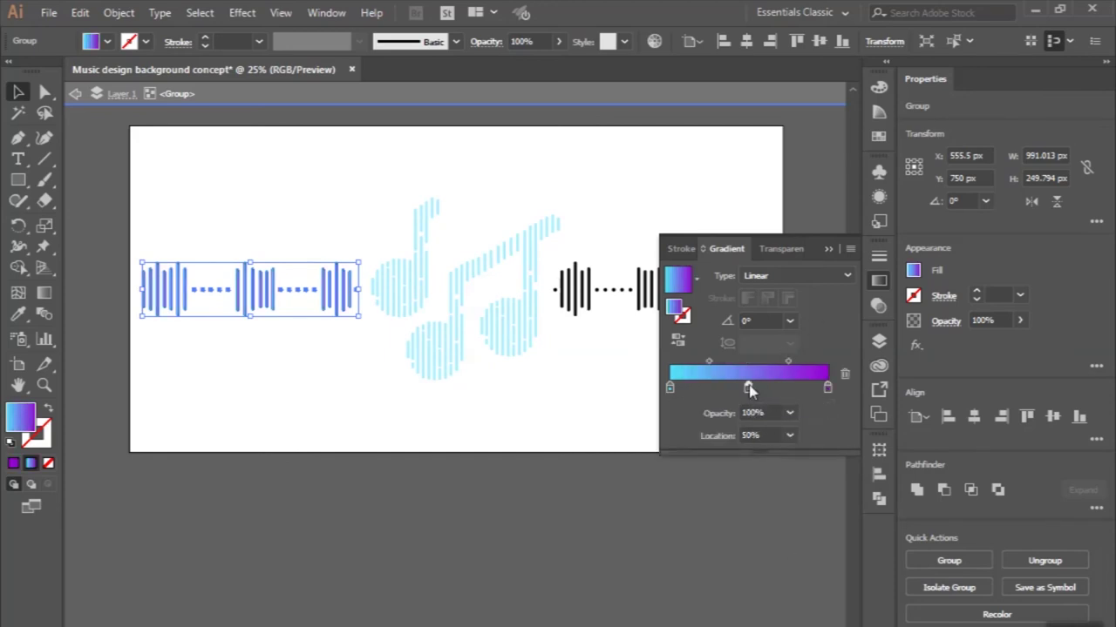
double_click(748, 387)
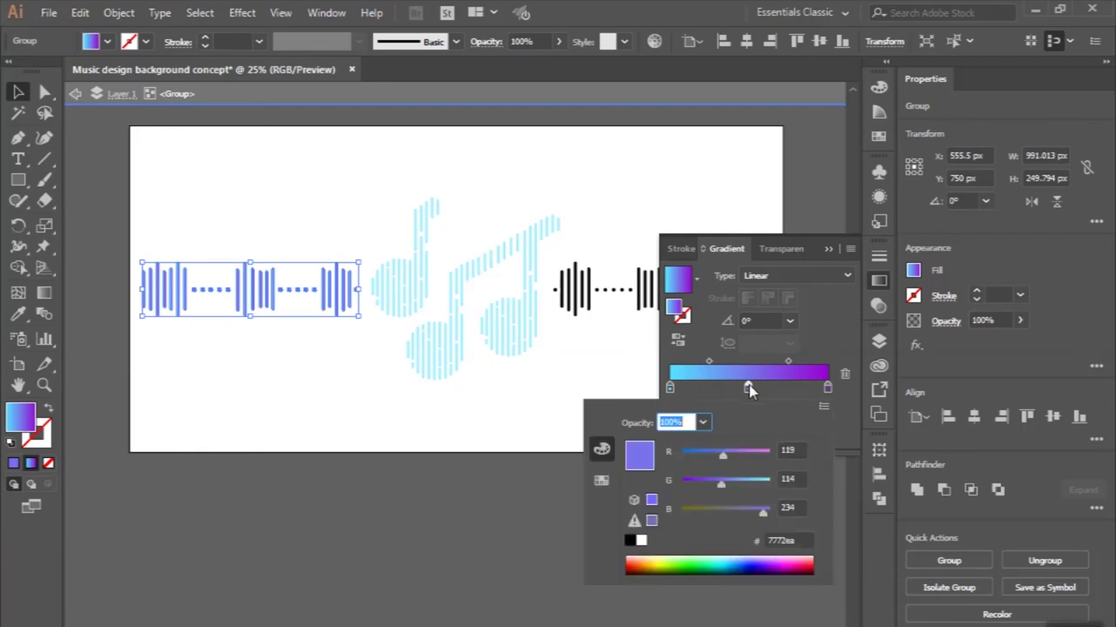
left_click(780, 540)
type("004da")
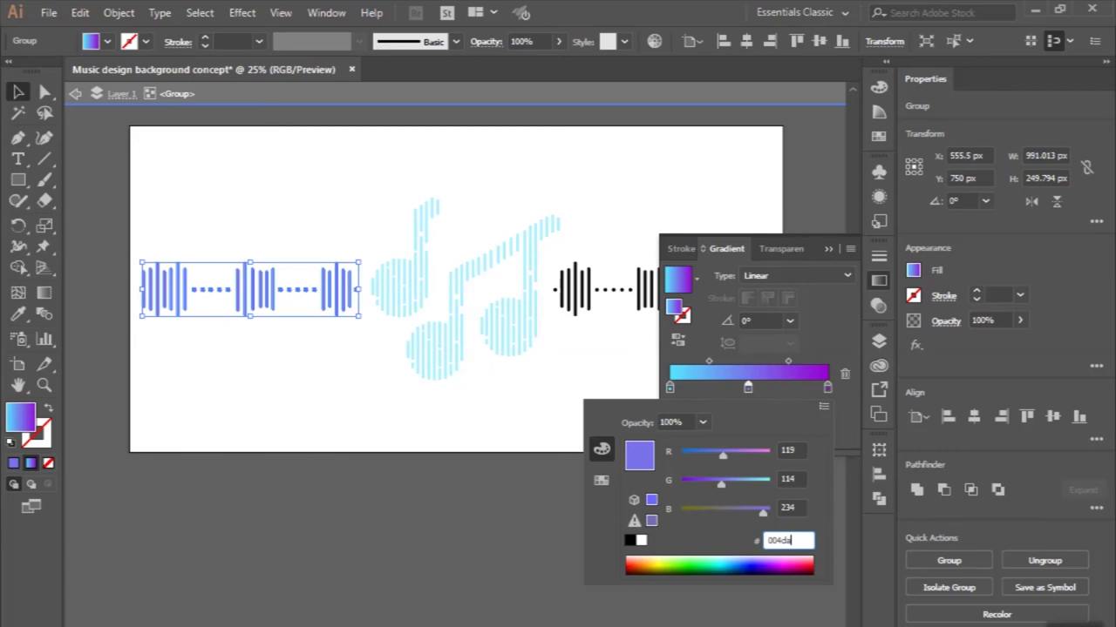
type("b")
key("Return")
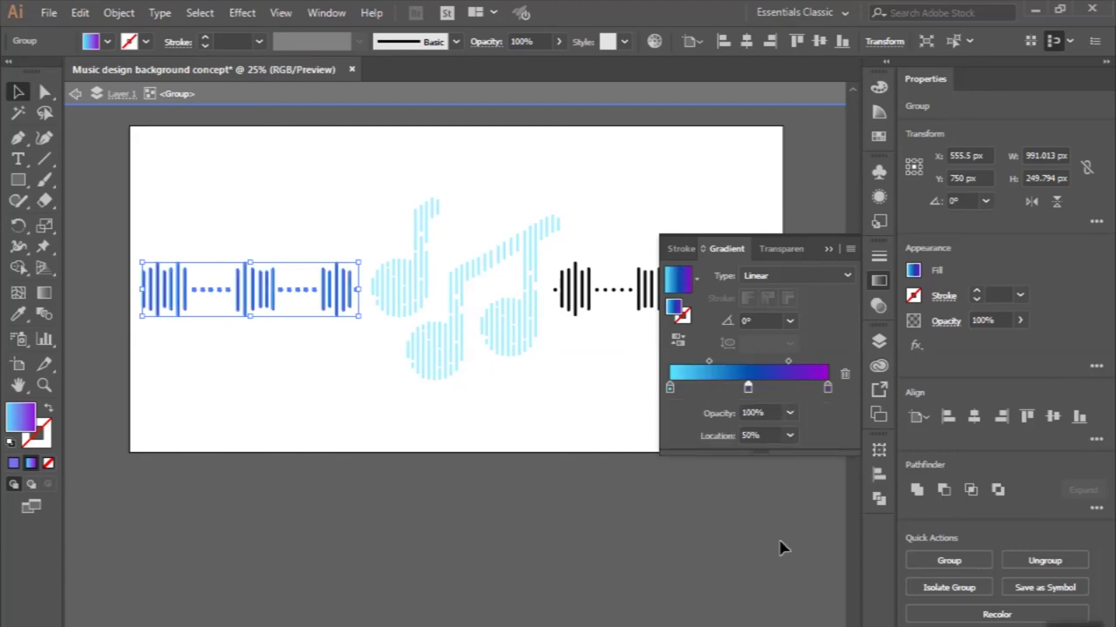
double_click(157, 164)
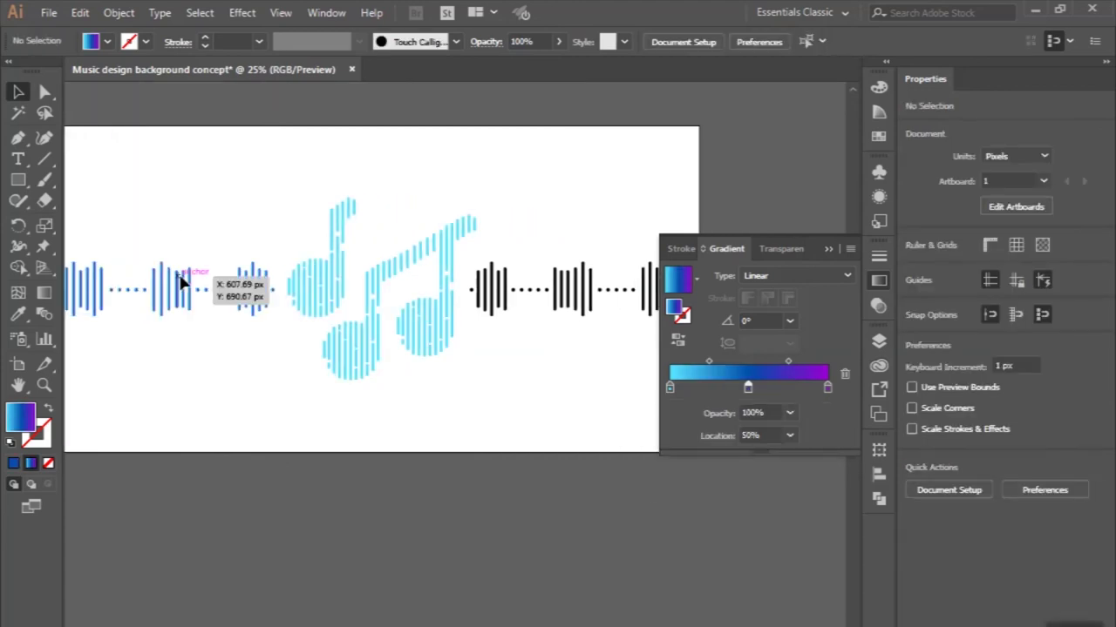
Reverse the left waveform's gradient so purple sits at its outer left end.
left_click_drag(181, 278, 183, 291)
double_click(183, 292)
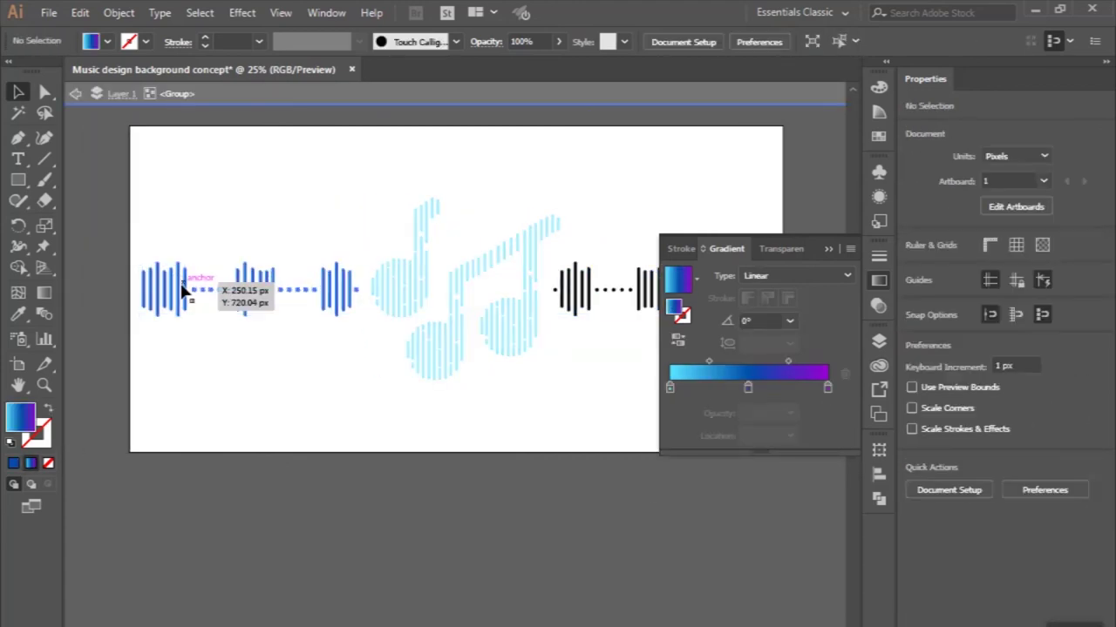
left_click(161, 290)
left_click_drag(365, 280, 133, 283)
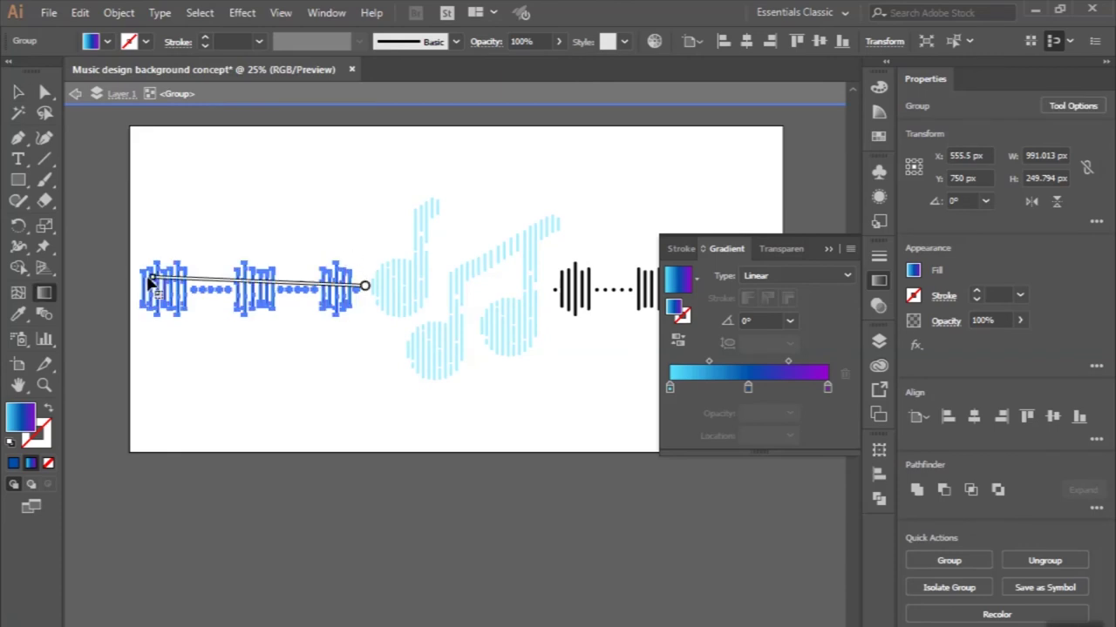
left_click(17, 91)
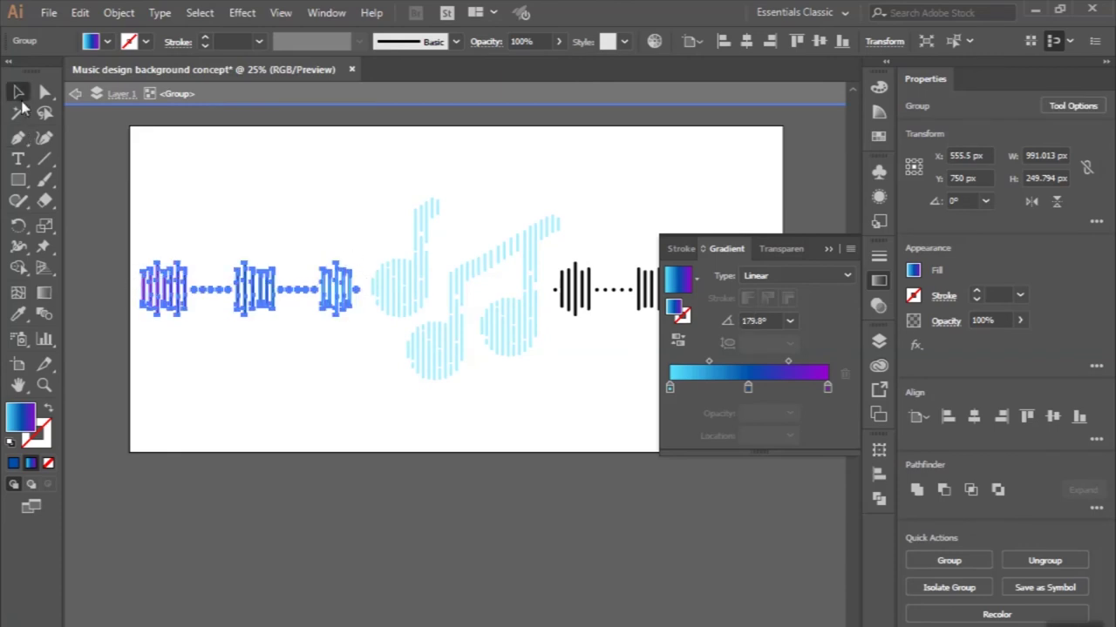
double_click(132, 155)
Eyedropper the gradient onto the right waveform and run it left to right, purple at the outer end.
double_click(490, 281)
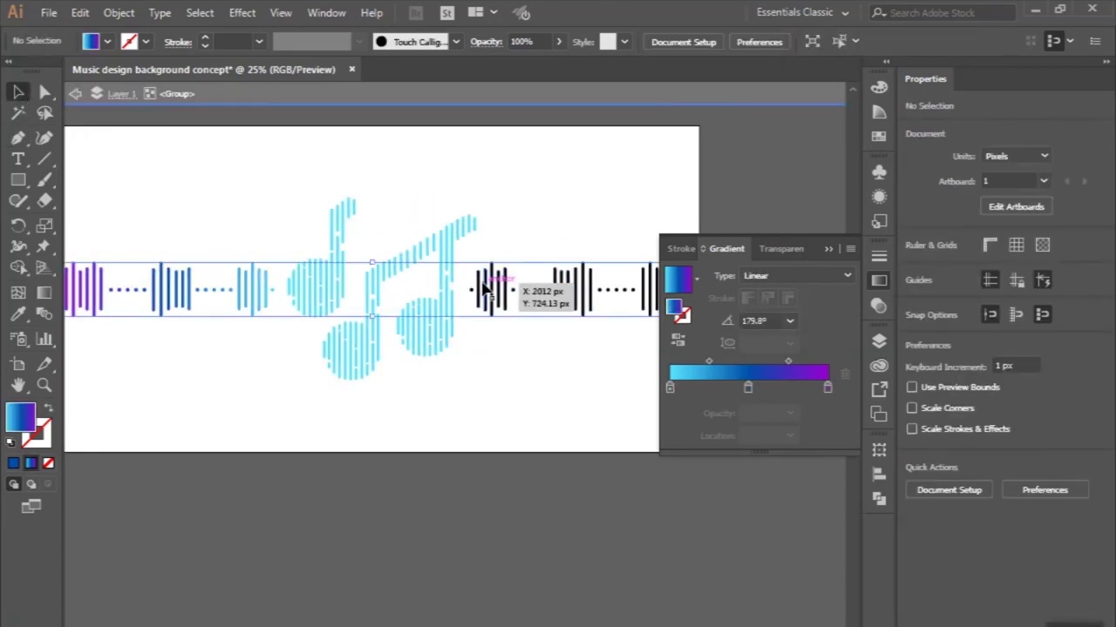
left_click(499, 277)
left_click(18, 314)
left_click(187, 270)
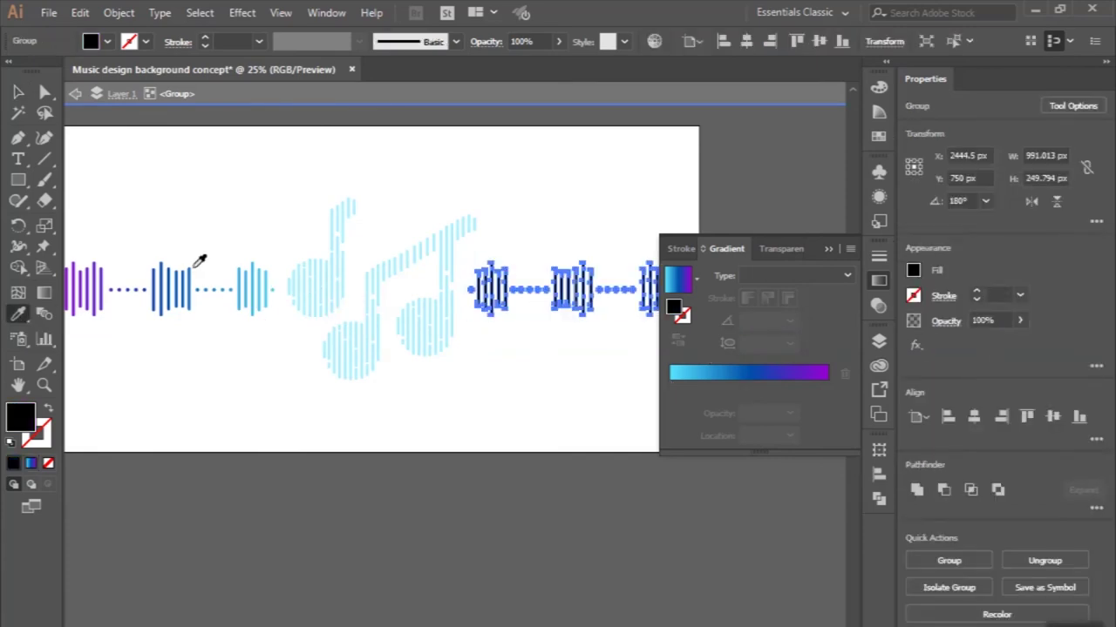
left_click(44, 293)
scroll(511, 303, "right", 3)
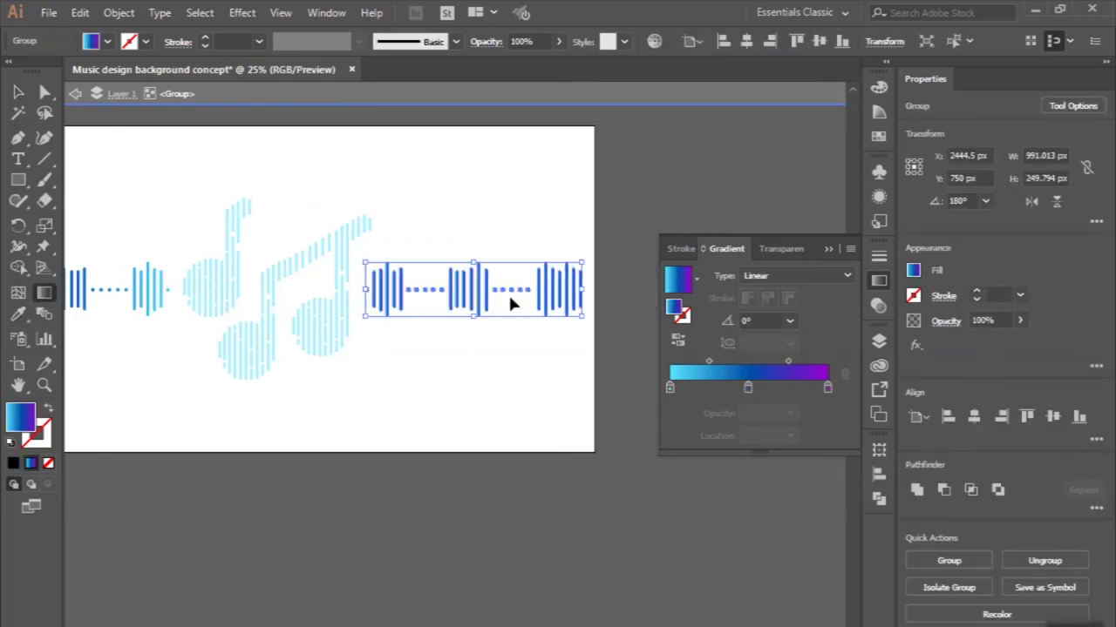
left_click_drag(364, 290, 584, 295)
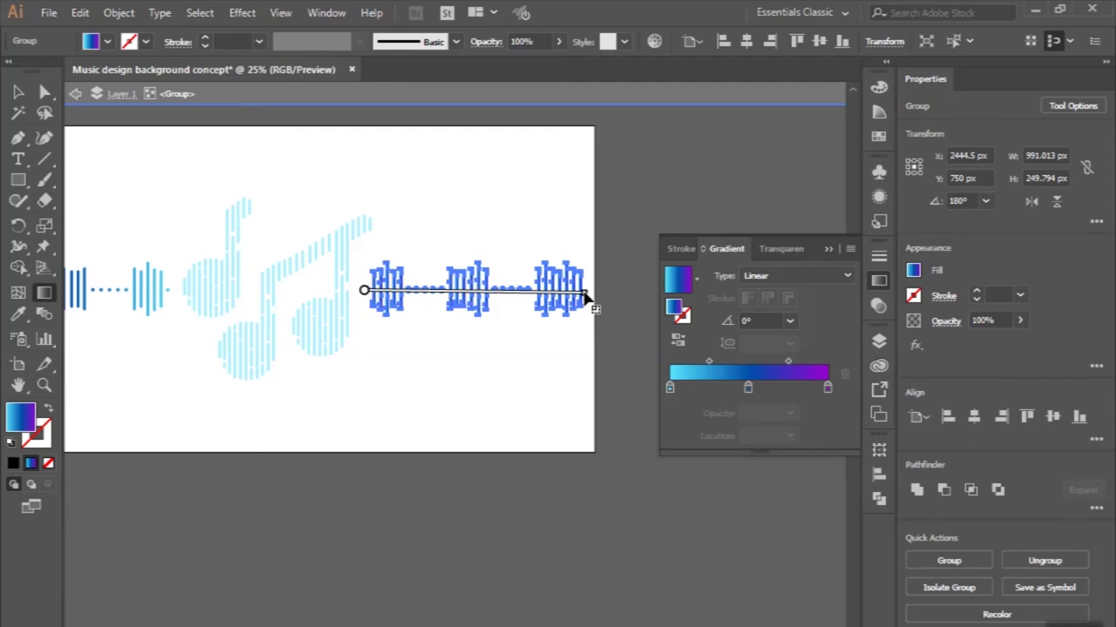
key("v")
key("Escape")
key("ctrl+minus")
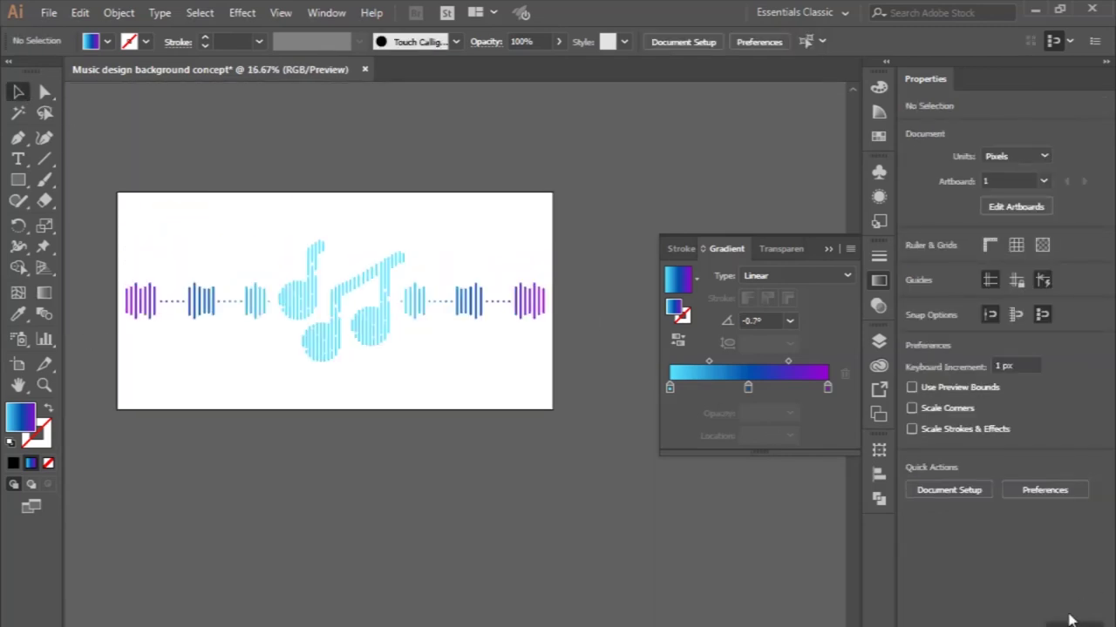
Draw a 3000 × 1500 px rectangle from the artboard corner.
key("m")
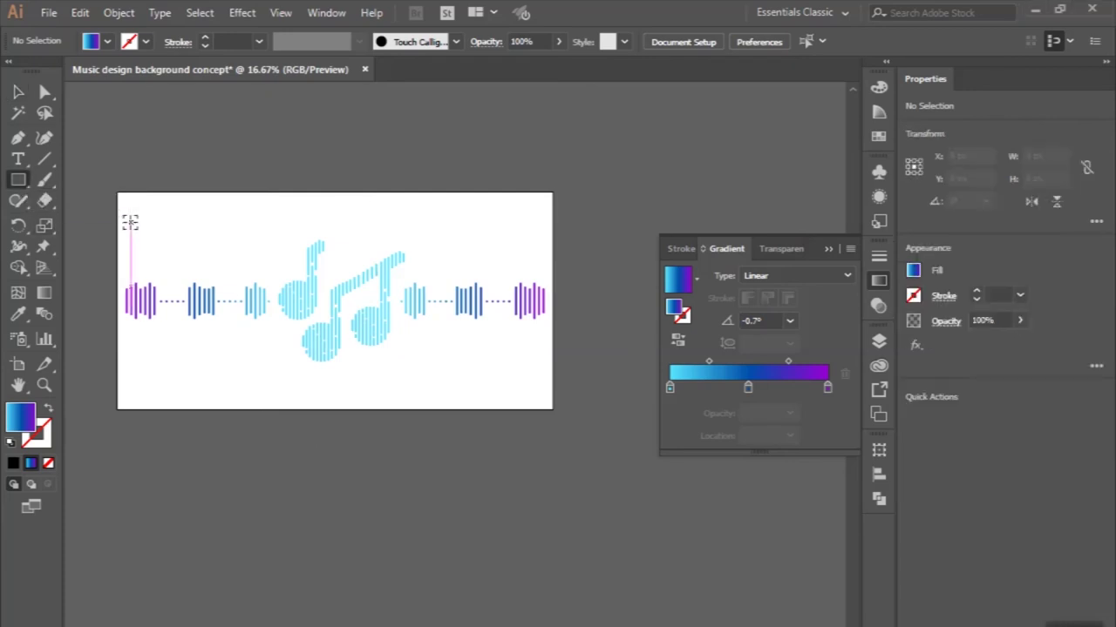
scroll(124, 212, "up", 1)
left_click(114, 180)
type("3000")
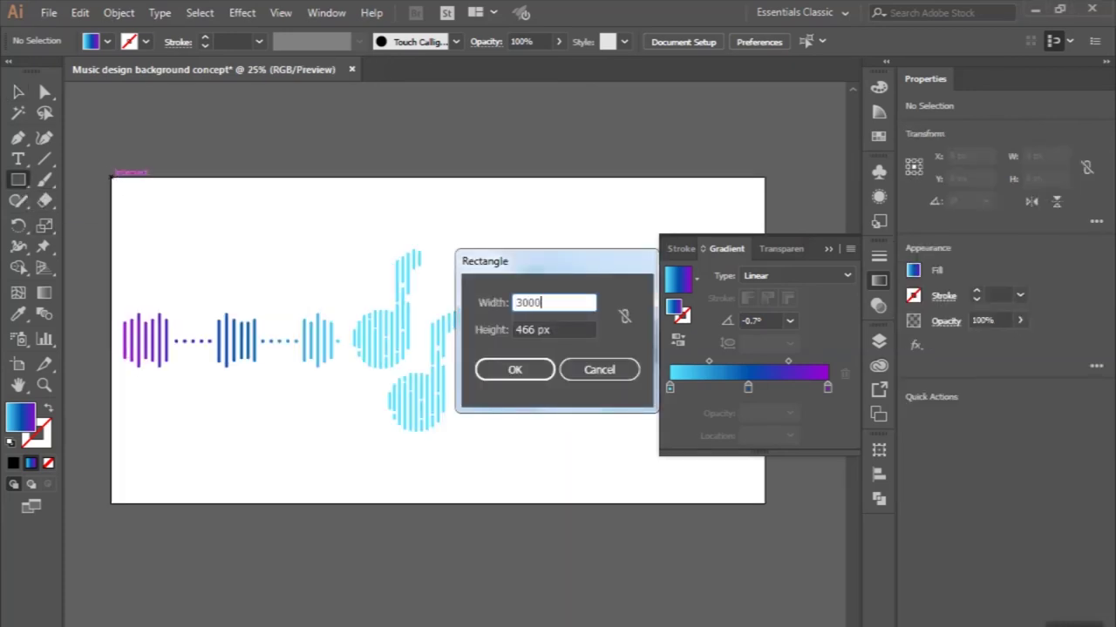
left_click(524, 332)
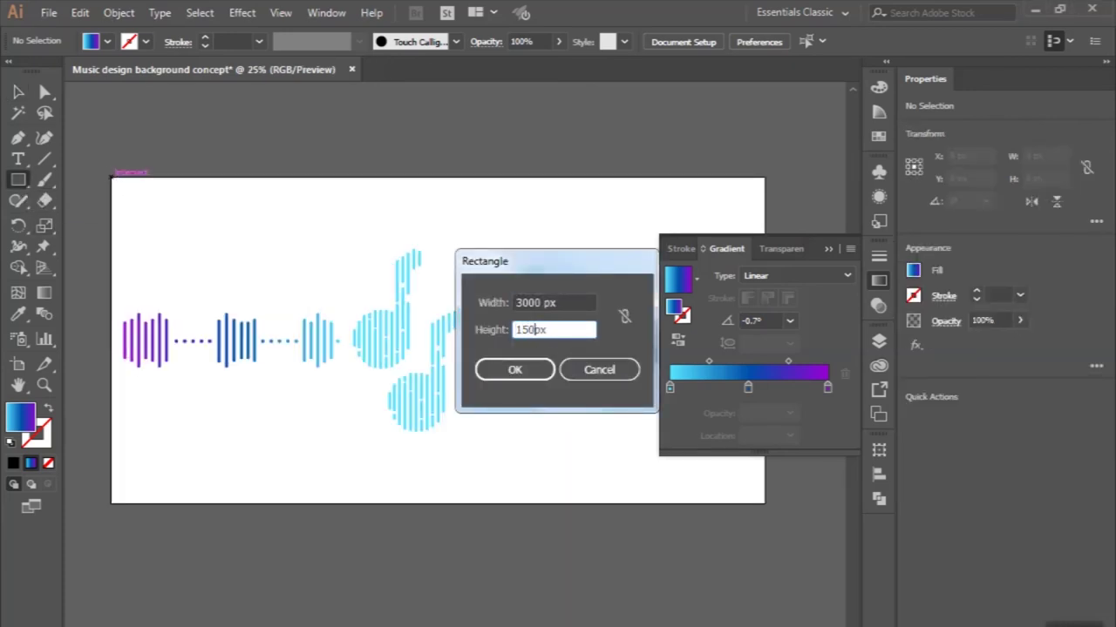
type("0")
key("Return")
key("v")
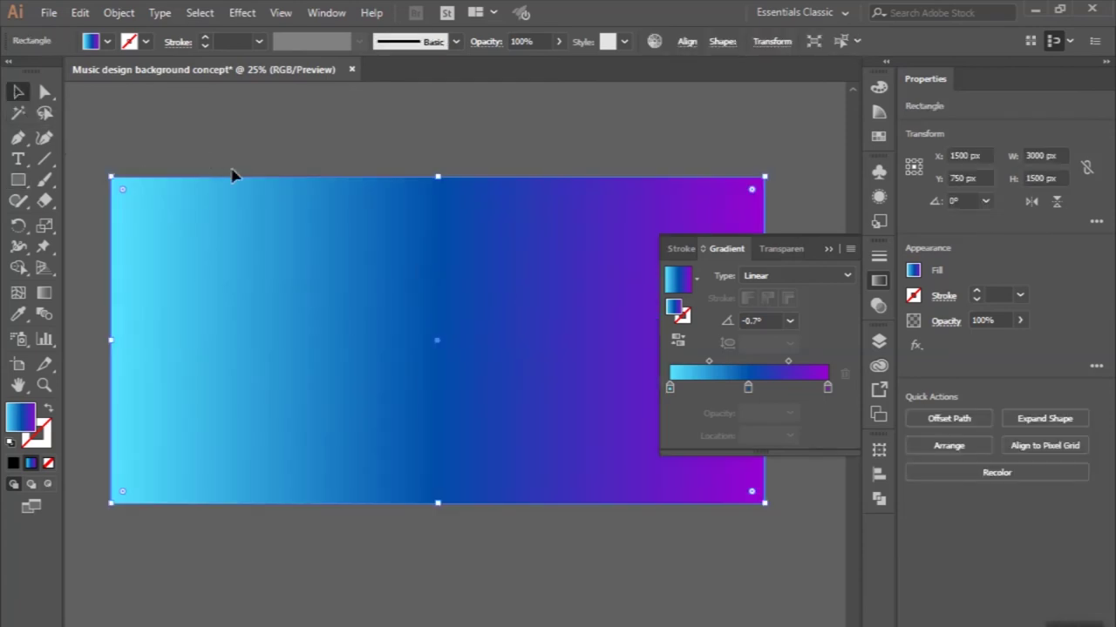
Fill the rectangle with a two-stop white-to-light-grey radial gradient.
left_click(748, 387)
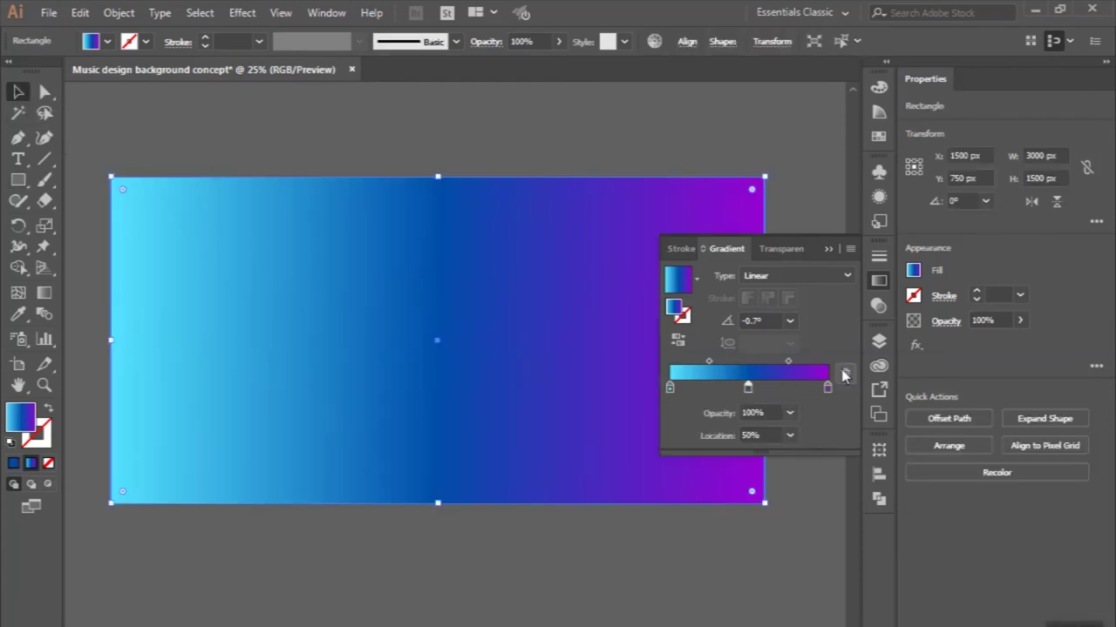
left_click(843, 373)
left_click(670, 388)
double_click(668, 389)
left_click(788, 540)
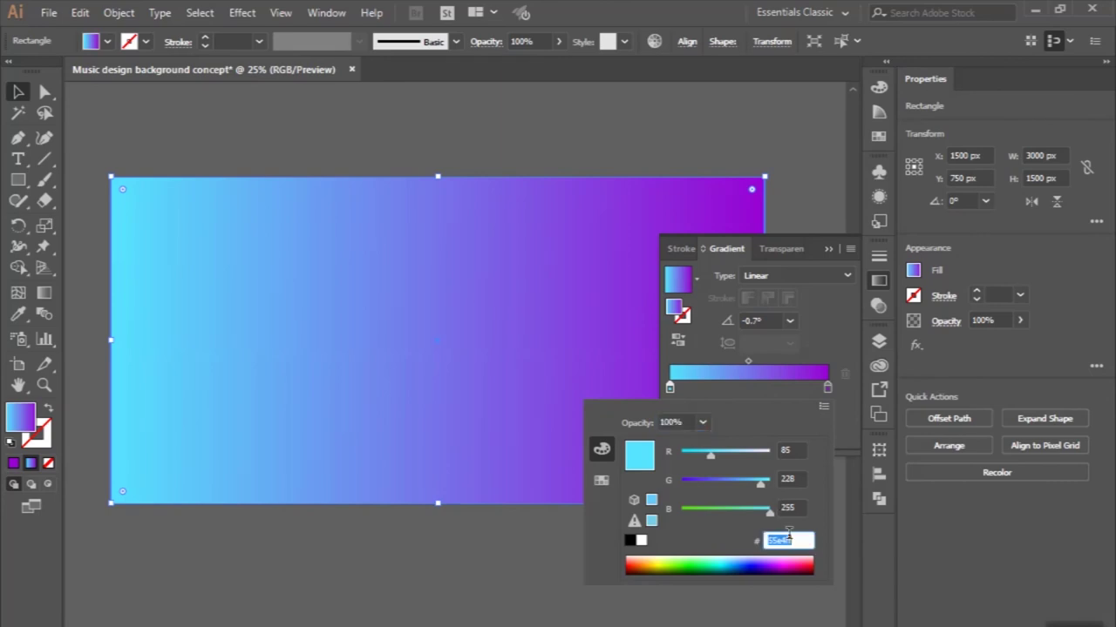
key("Return")
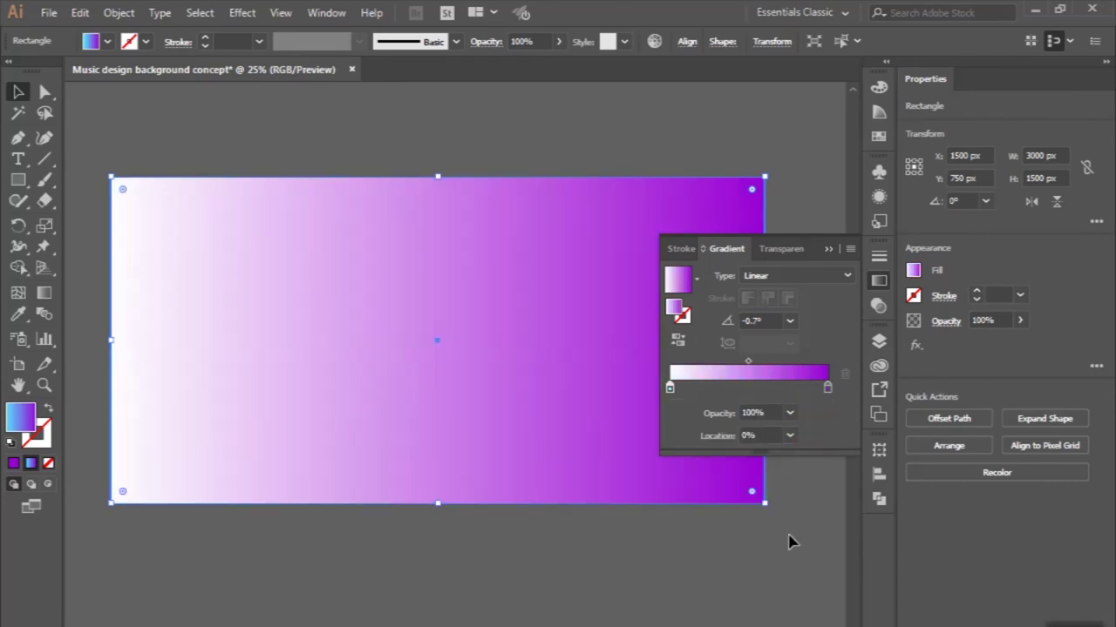
double_click(828, 389)
left_click(784, 540)
type("e6e6e6")
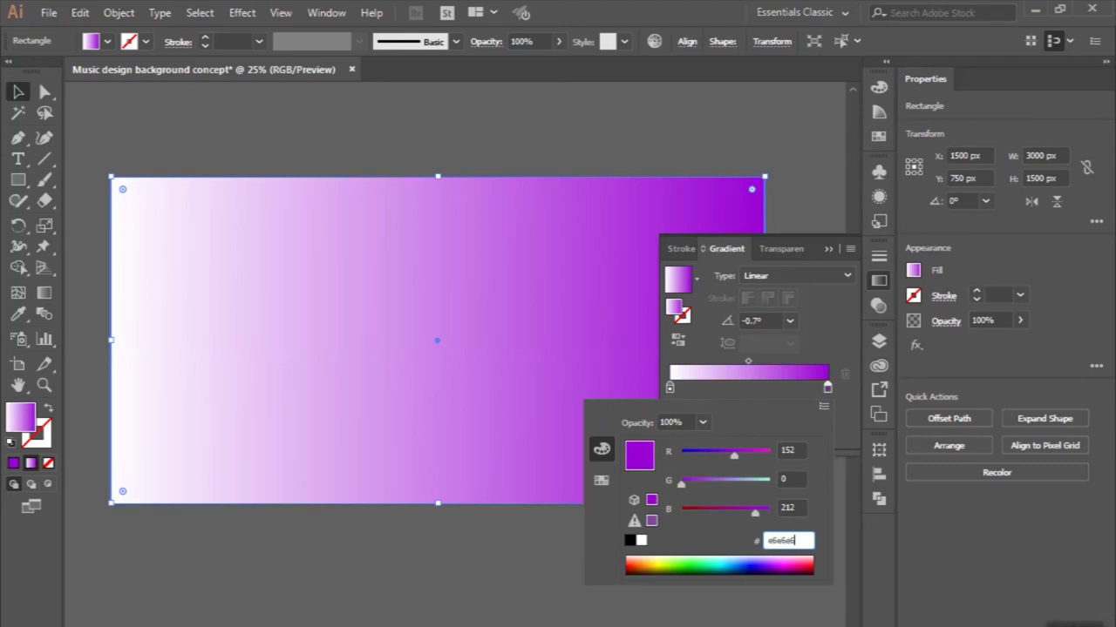
key("Return")
left_click(767, 275)
left_click(773, 314)
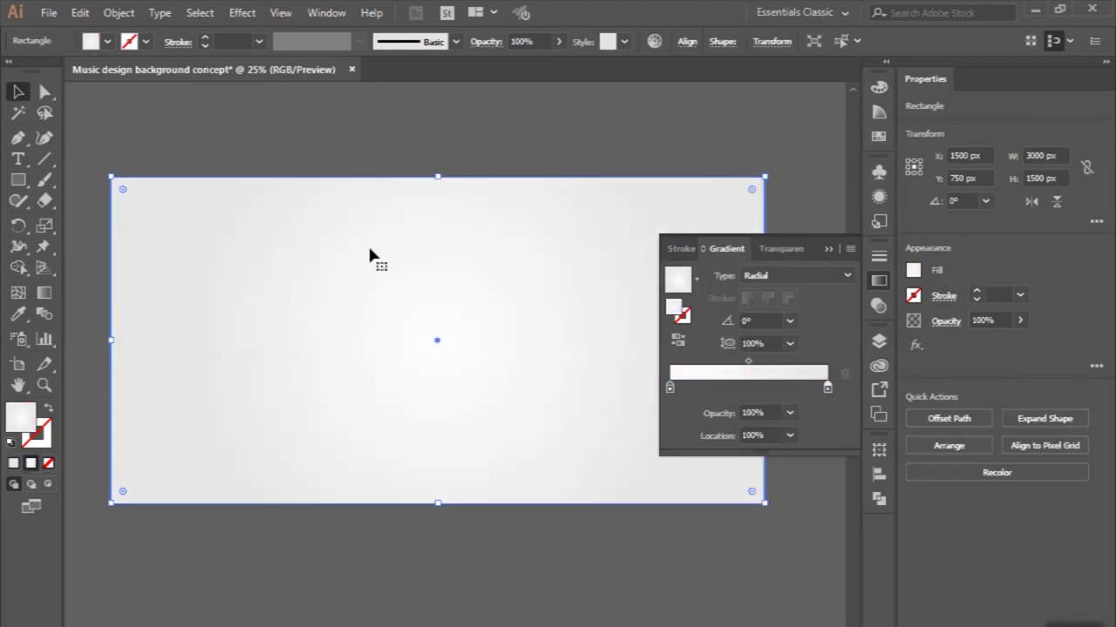
Switch the background gradient to linear at a 90° angle.
scroll(370, 255, "right", 1)
scroll(370, 254, "right", 2)
left_click(798, 275)
left_click(764, 294)
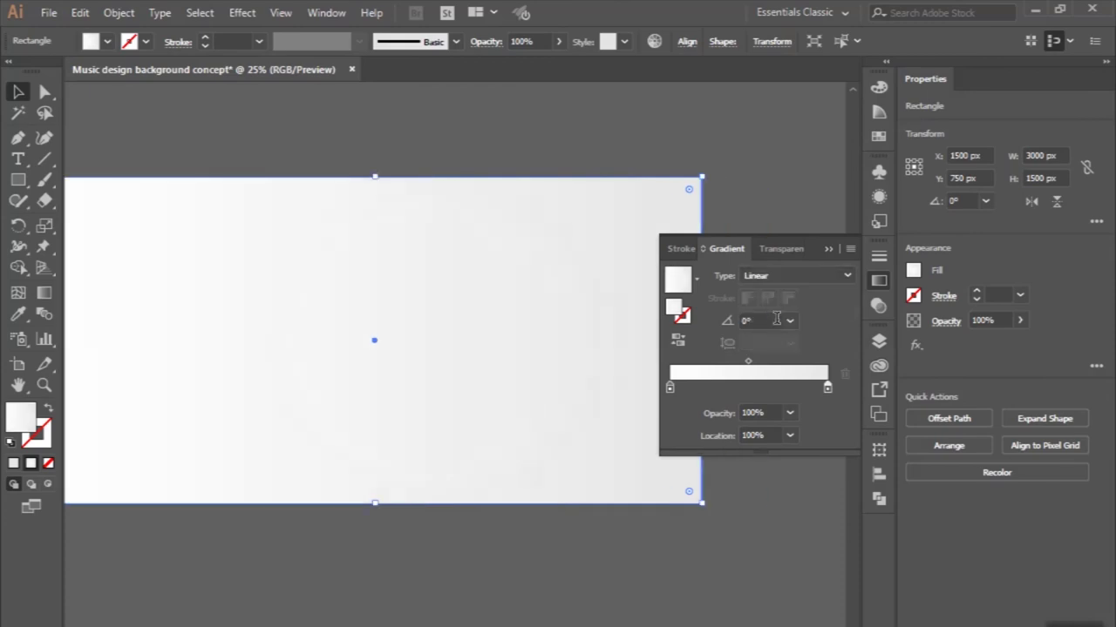
left_click(788, 320)
left_click(807, 417)
scroll(370, 341, "down", 1)
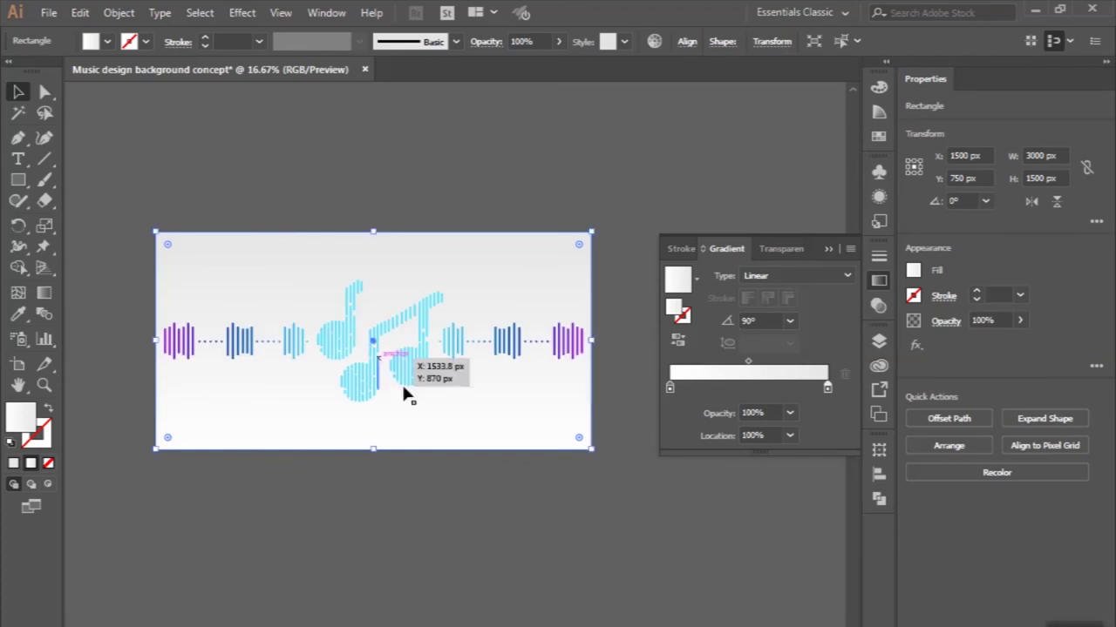
scroll(460, 418, "right", 1)
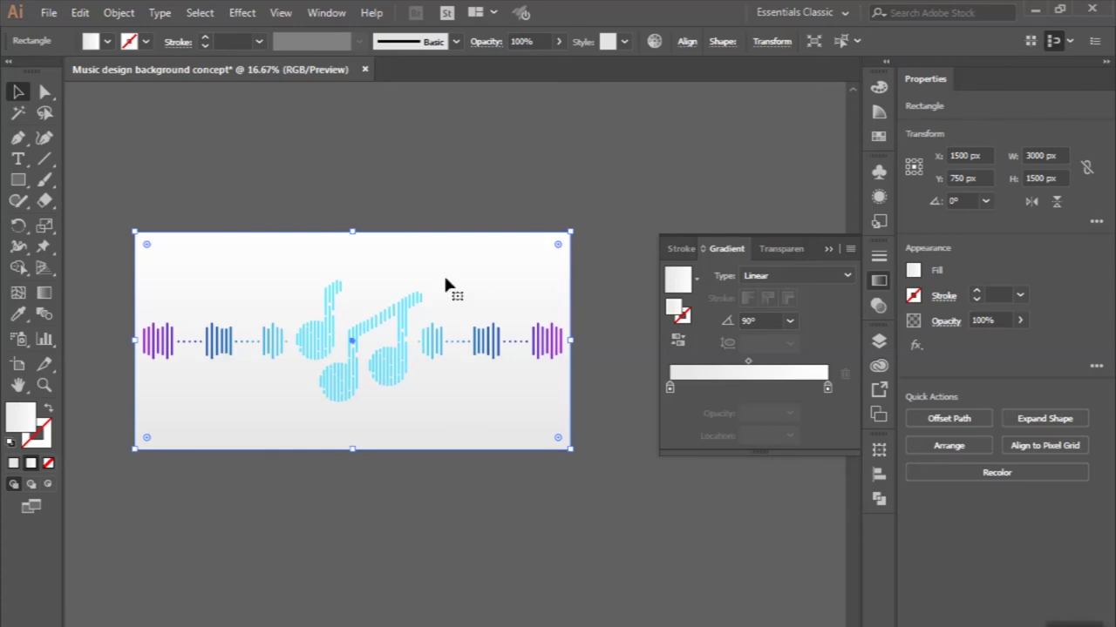
Deselect the background rectangle and begin a circle at the artboard's top left.
left_click(316, 203)
scroll(315, 204, "left", 1)
scroll(315, 204, "down", 1)
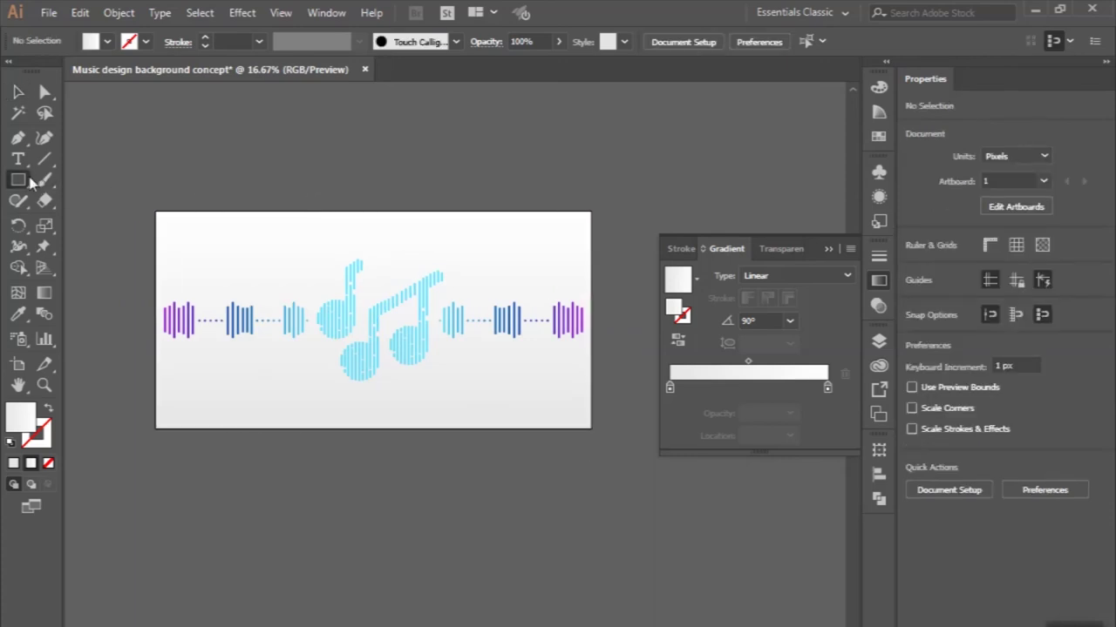
left_click_drag(18, 179, 87, 222)
scroll(165, 241, "up", 1)
Draw a 250 px circle with a radial gradient from cyan #55e4ff to black #000000.
left_click_drag(219, 259, 246, 286)
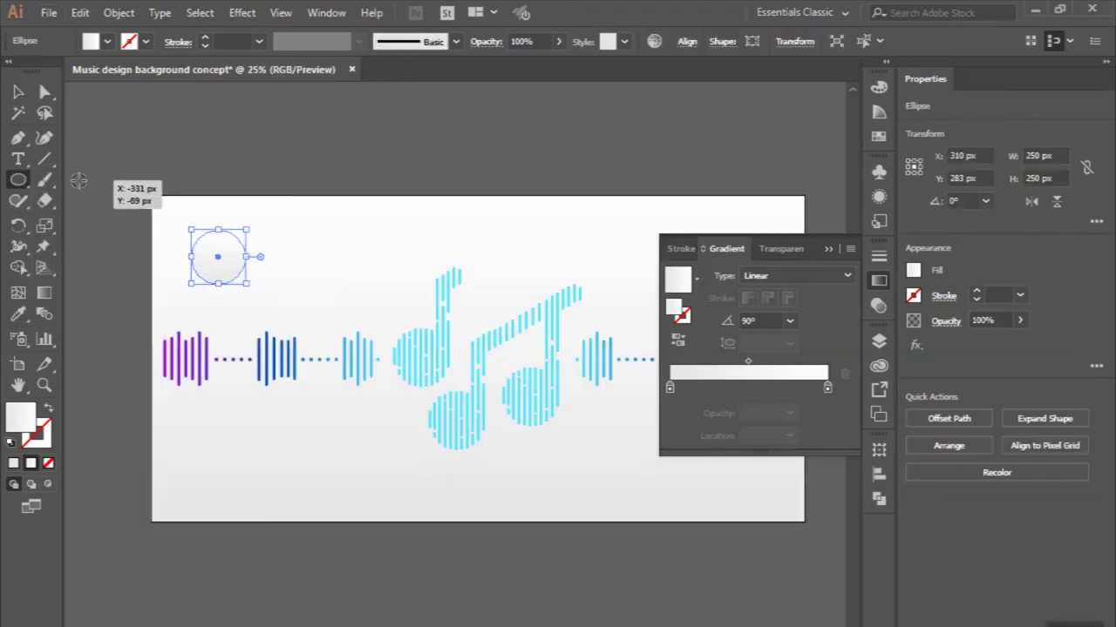
left_click(18, 91)
left_click(759, 275)
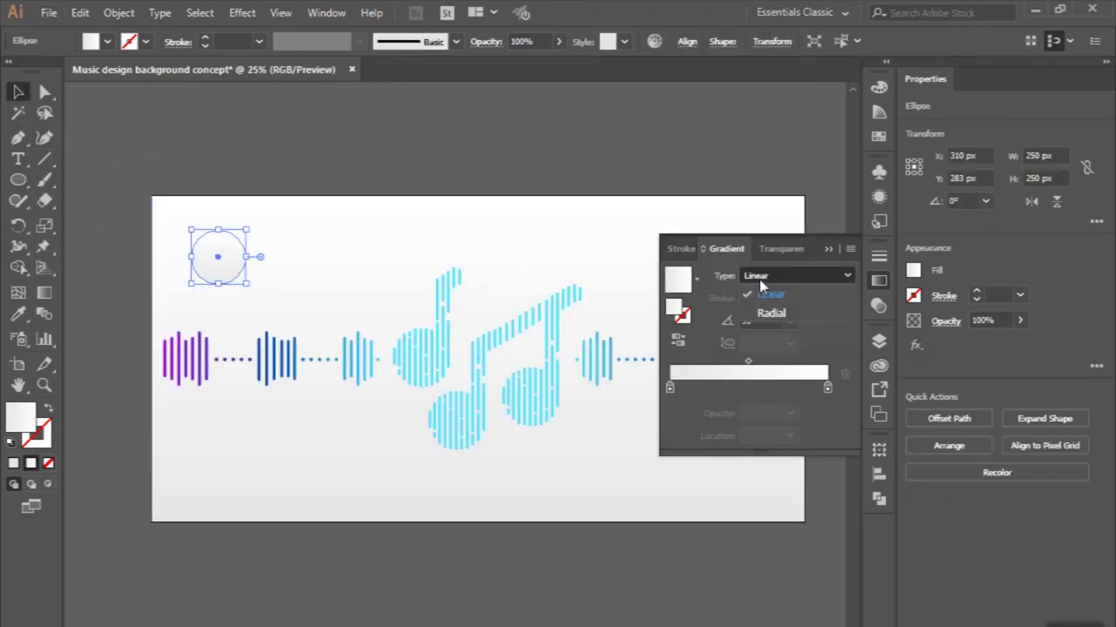
left_click(765, 310)
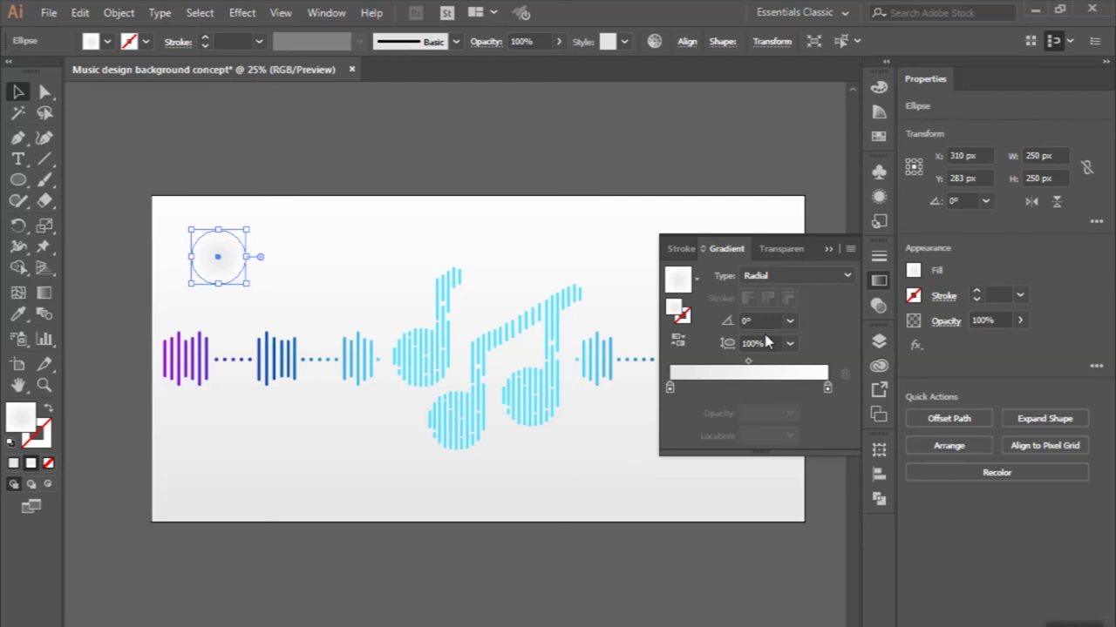
double_click(669, 387)
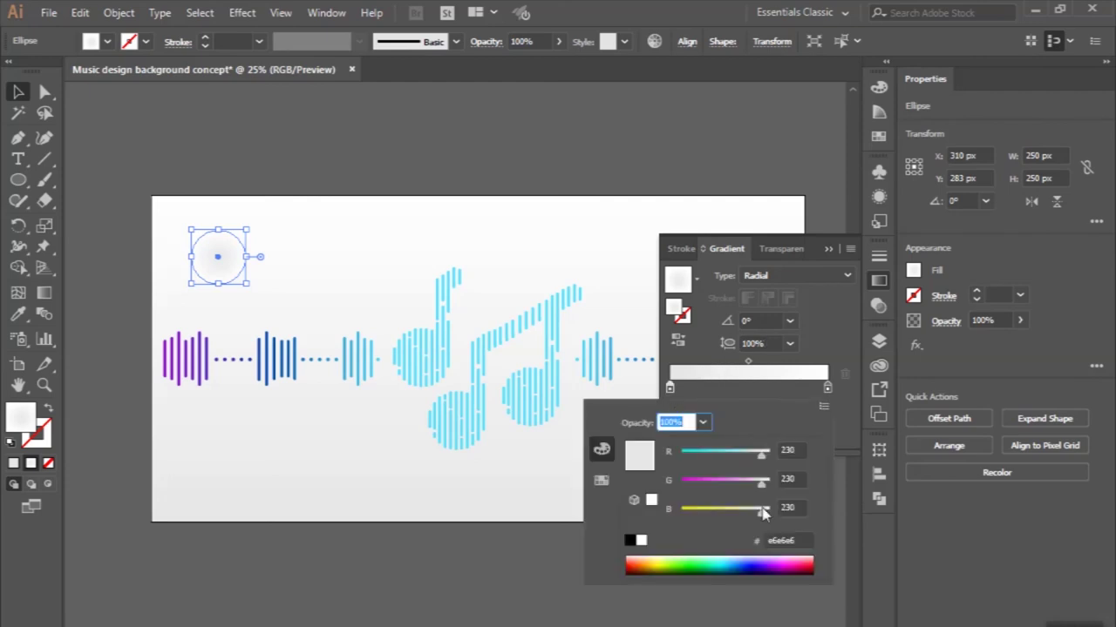
left_click(785, 540)
type("55e4ff")
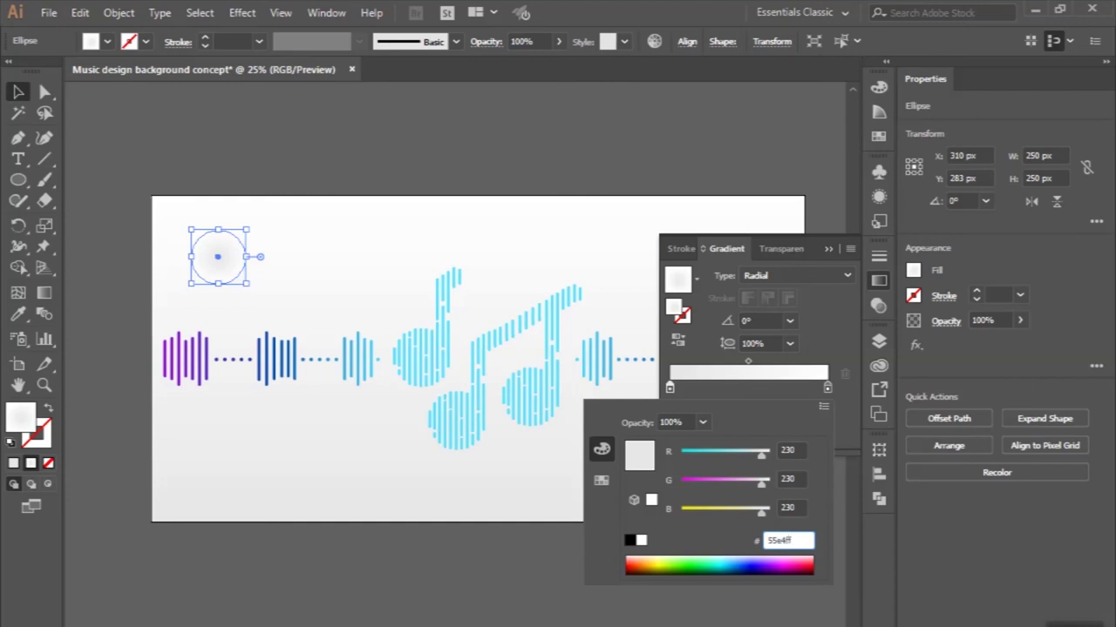
key("Return")
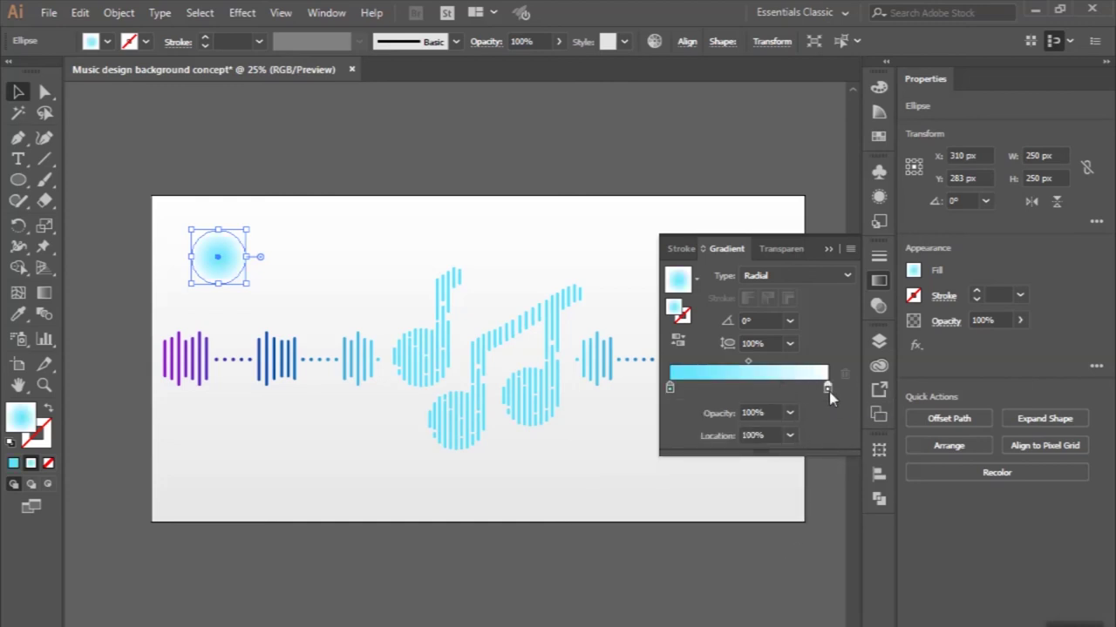
double_click(828, 390)
left_click(794, 539)
type("000000")
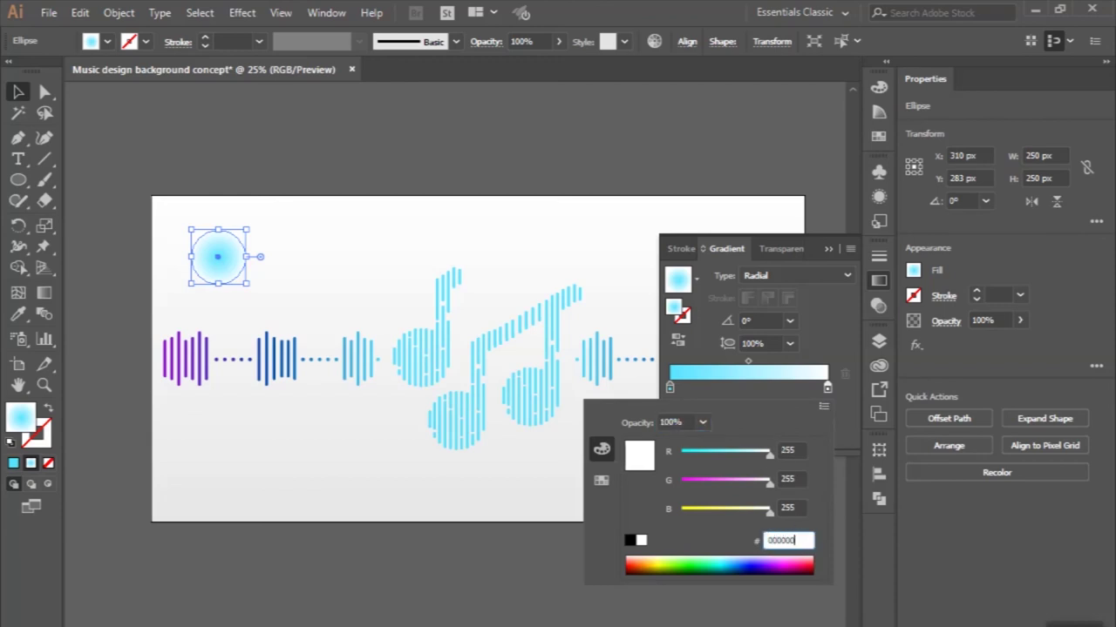
key("Return")
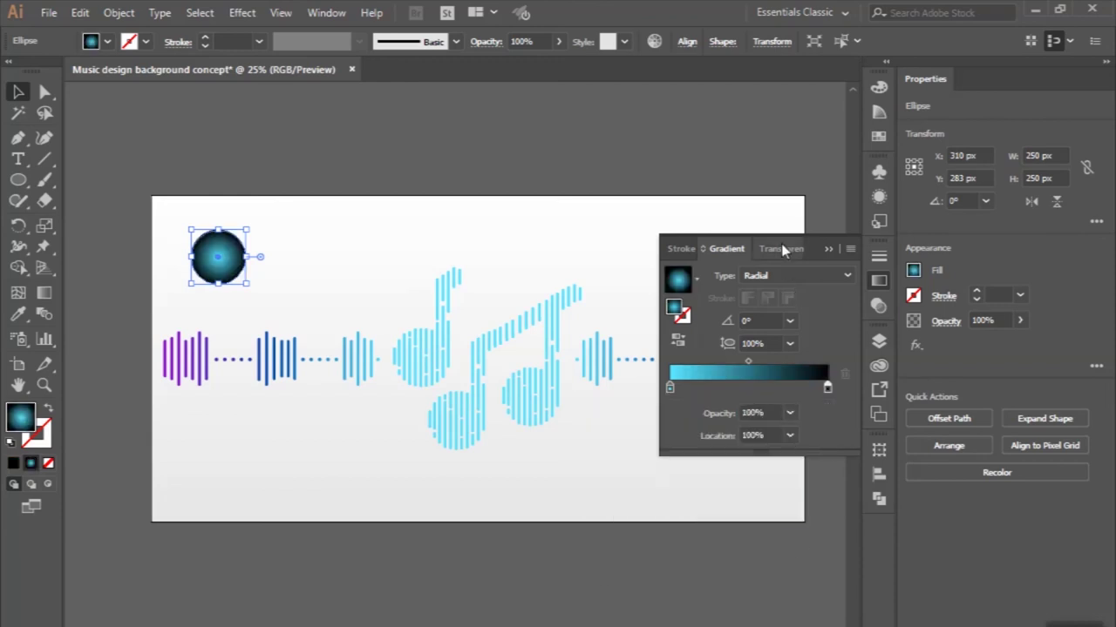
Set the circle's blend mode to Screen.
left_click(778, 248)
left_click(717, 276)
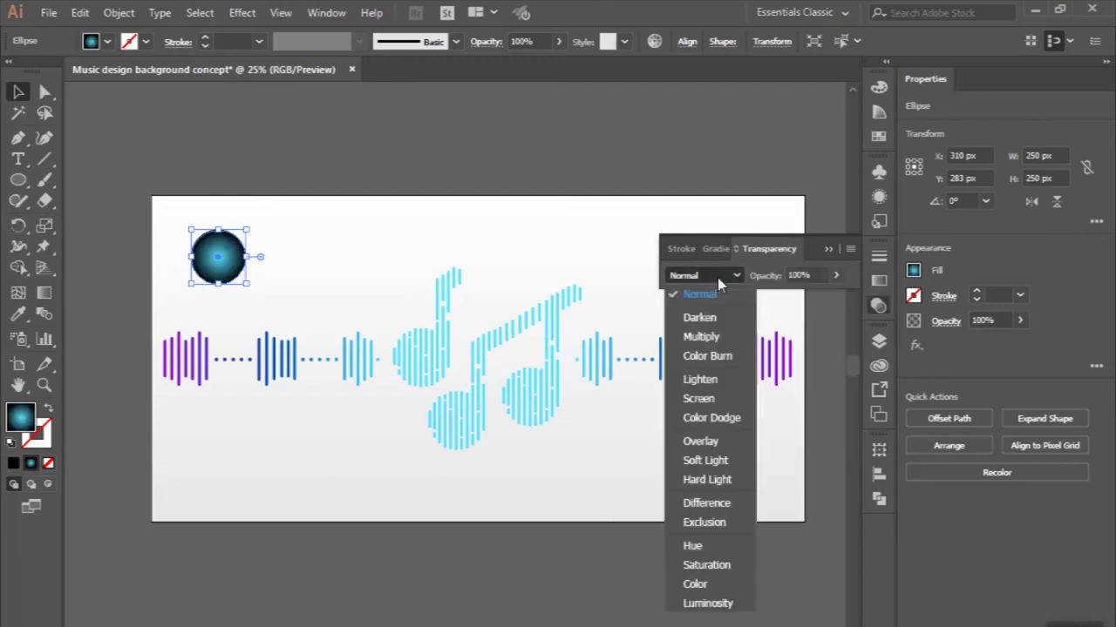
left_click(706, 399)
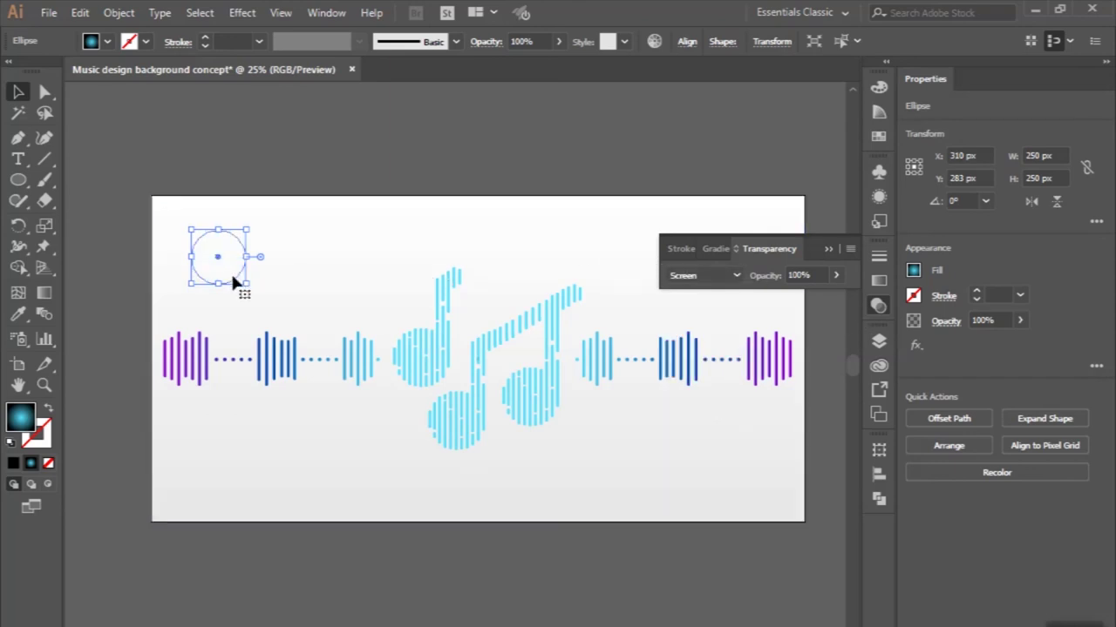
Enlarge the cyan glow and move it over the left waveform bars.
mouse_move(226, 269)
left_mouse_down()
mouse_move(289, 373)
mouse_move(265, 408)
mouse_move(298, 378)
left_mouse_up()
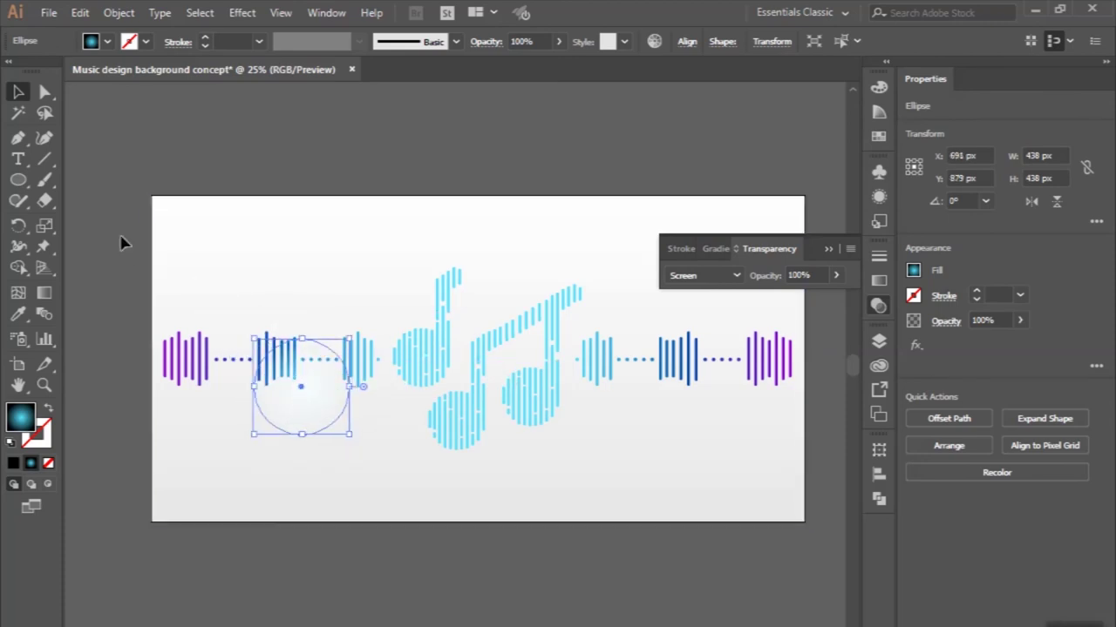
left_click(119, 241)
scroll(122, 244, "down", 2)
scroll(122, 242, "down", 1)
Alt-drag a glow copy above the notes and make its left stop dark blue #004daa.
left_click_drag(240, 255, 392, 179)
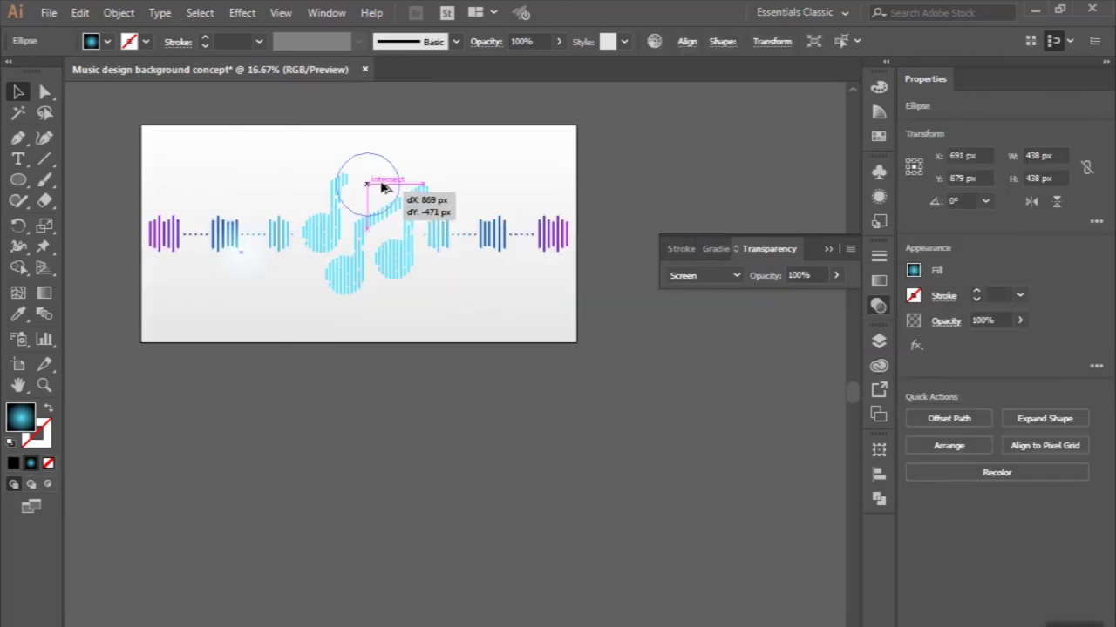
scroll(392, 179, "up", 1)
left_click(719, 249)
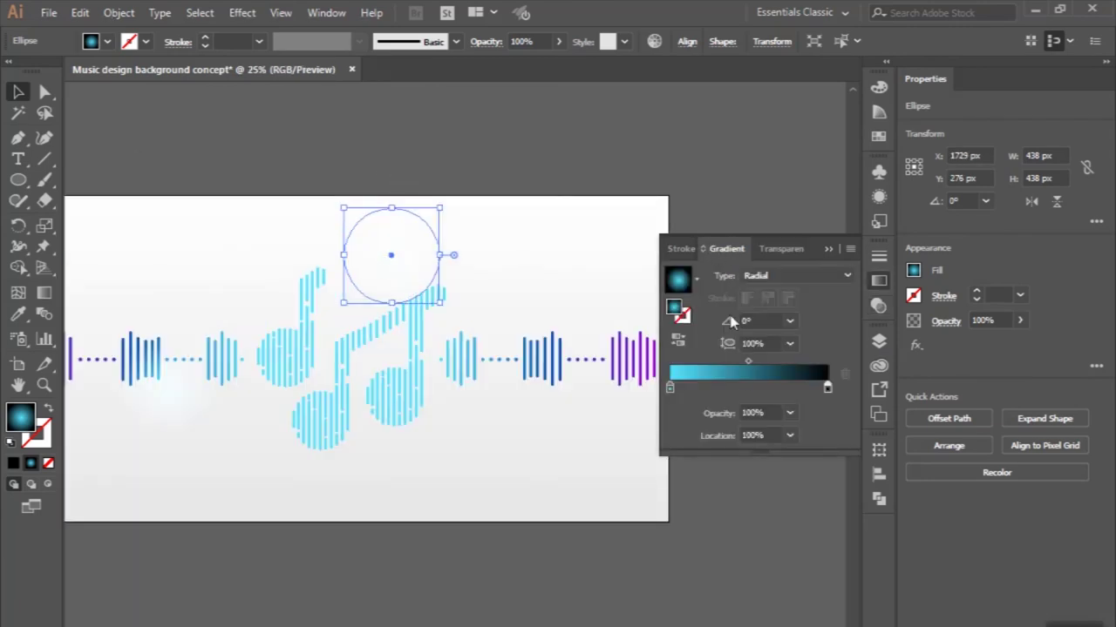
double_click(669, 388)
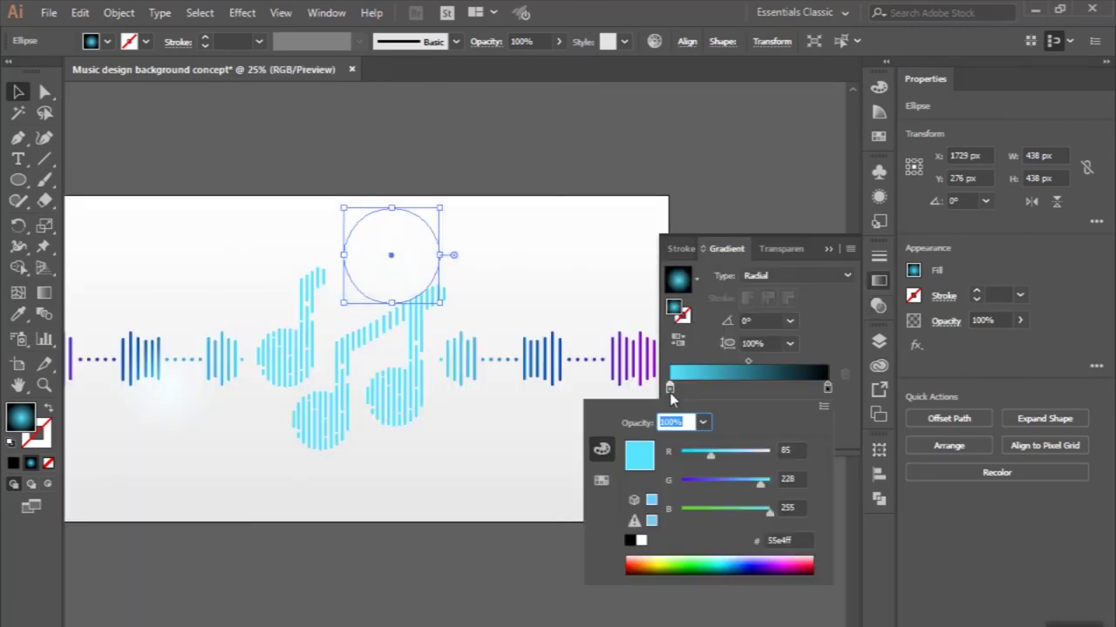
double_click(772, 541)
type("004da")
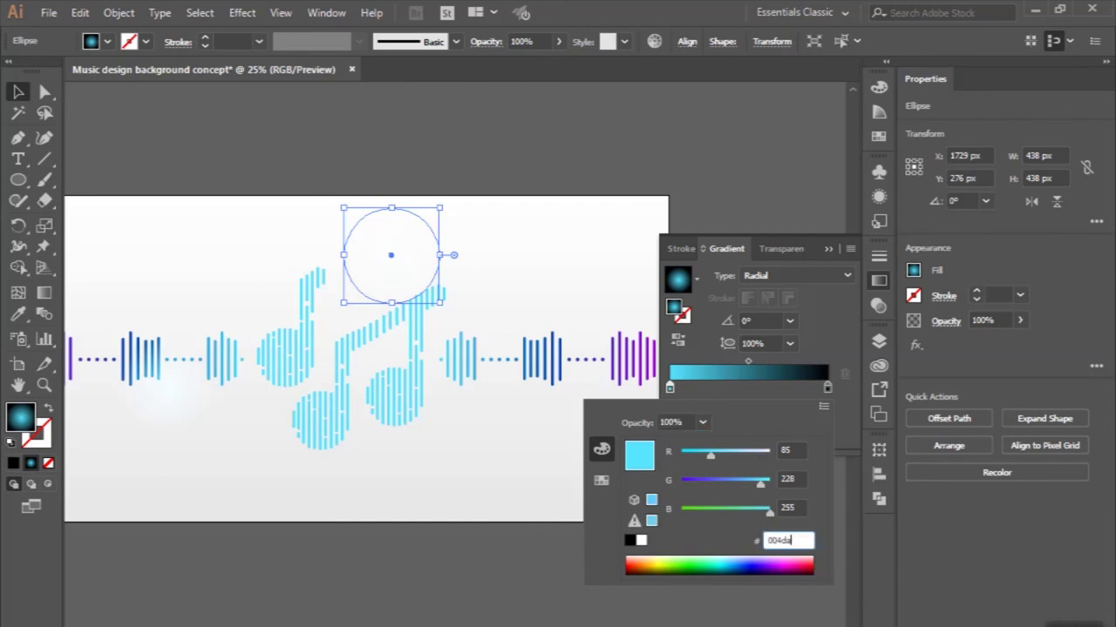
type("0")
key("Return")
Move the blue glow onto the first note with its gradient midpoint at 87%.
mouse_move(386, 249)
left_mouse_down()
mouse_move(341, 323)
mouse_move(307, 327)
mouse_move(291, 348)
left_mouse_up()
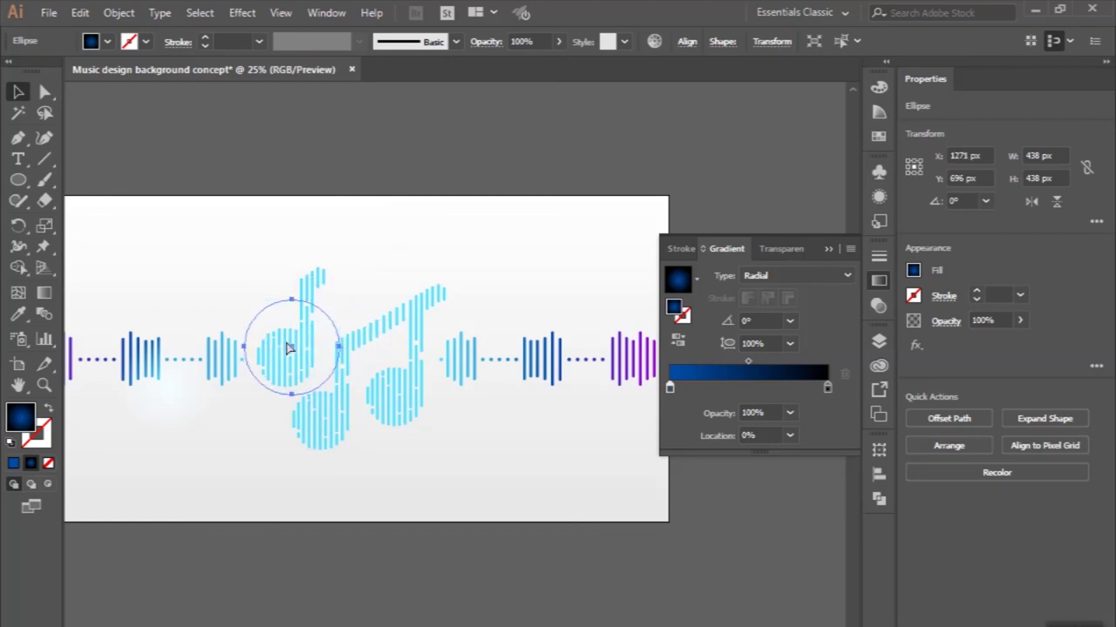
scroll(309, 346, "up", 3)
left_click_drag(748, 361, 806, 361)
scroll(319, 368, "down", 3)
scroll(281, 360, "down", 2)
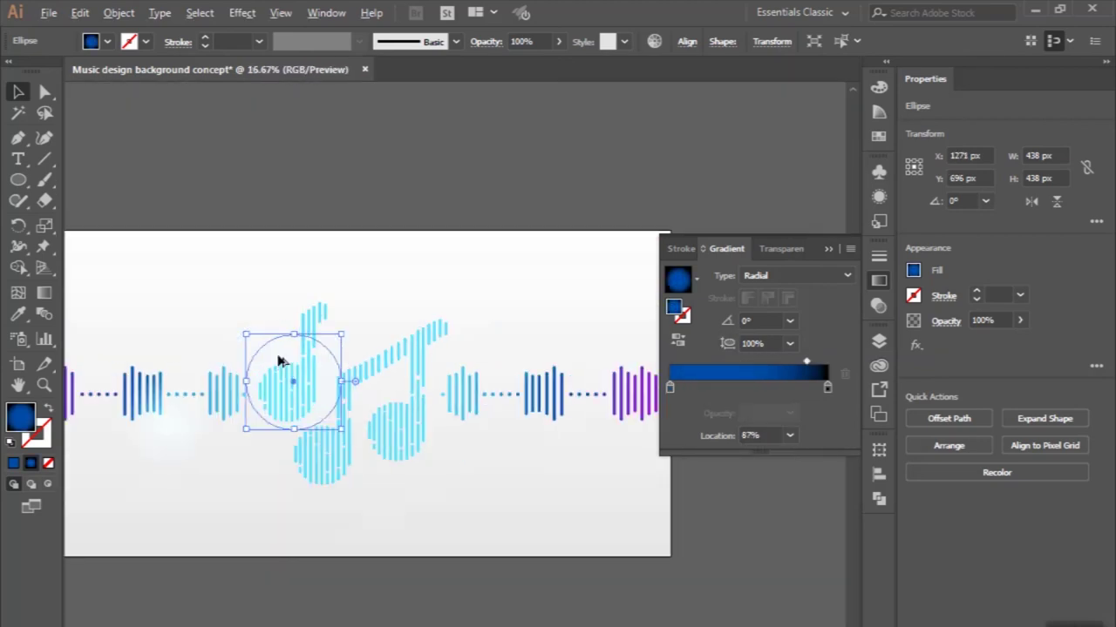
left_click_drag(254, 310, 217, 288)
left_click(247, 505)
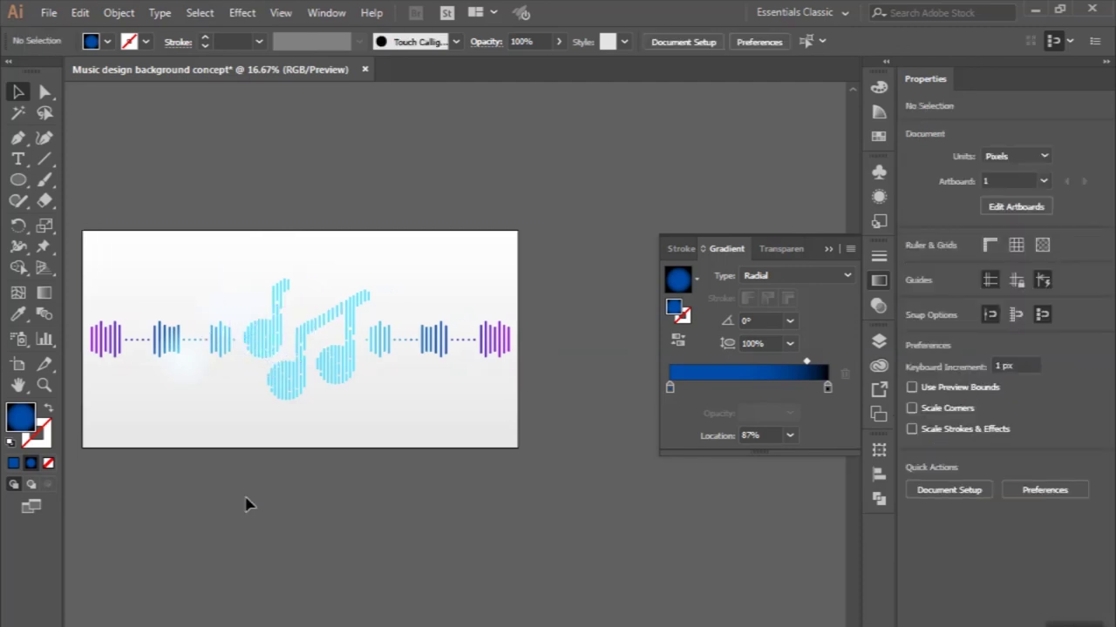
scroll(257, 253, "up", 1)
left_click(258, 253)
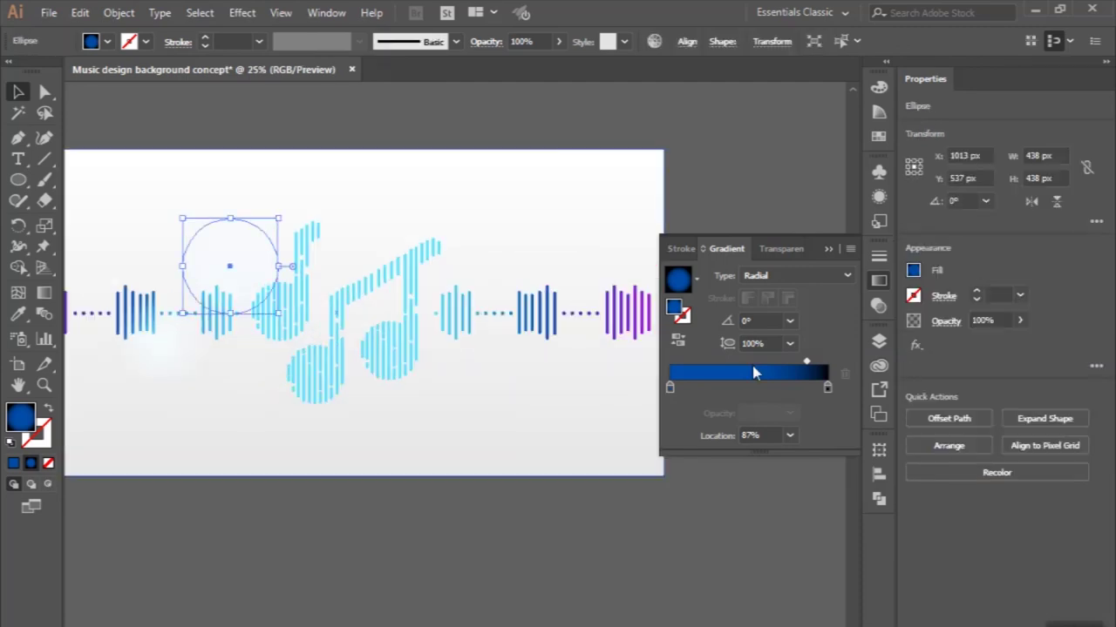
Recolor a glow's left stop to purple #9800d4 and move it over the right waveform bars.
double_click(670, 387)
left_click(775, 536)
type("9600d4")
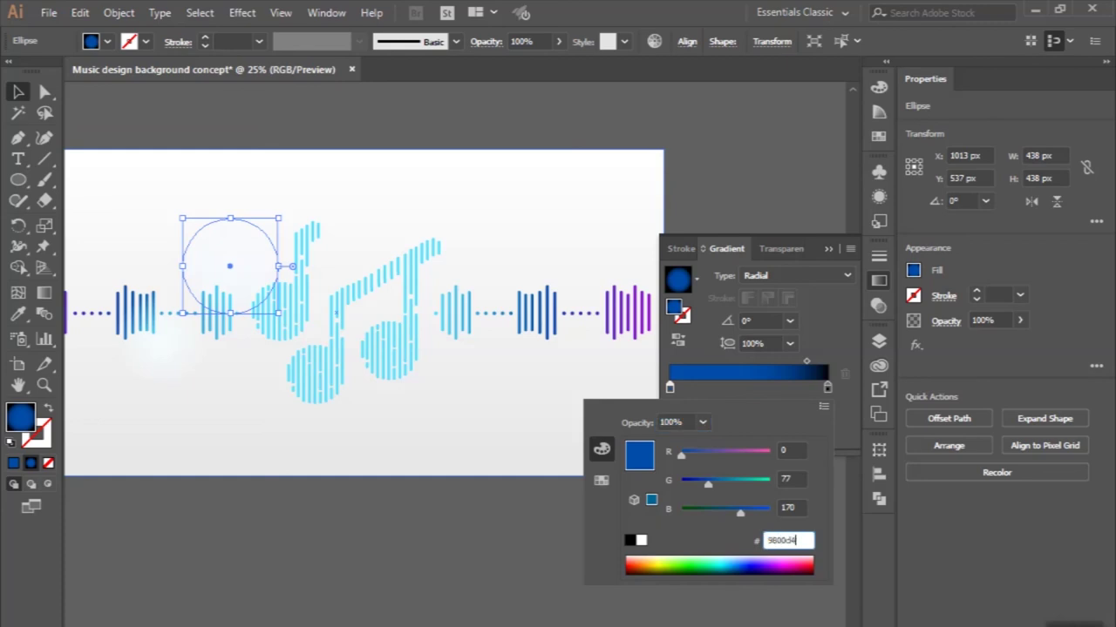
key("Return")
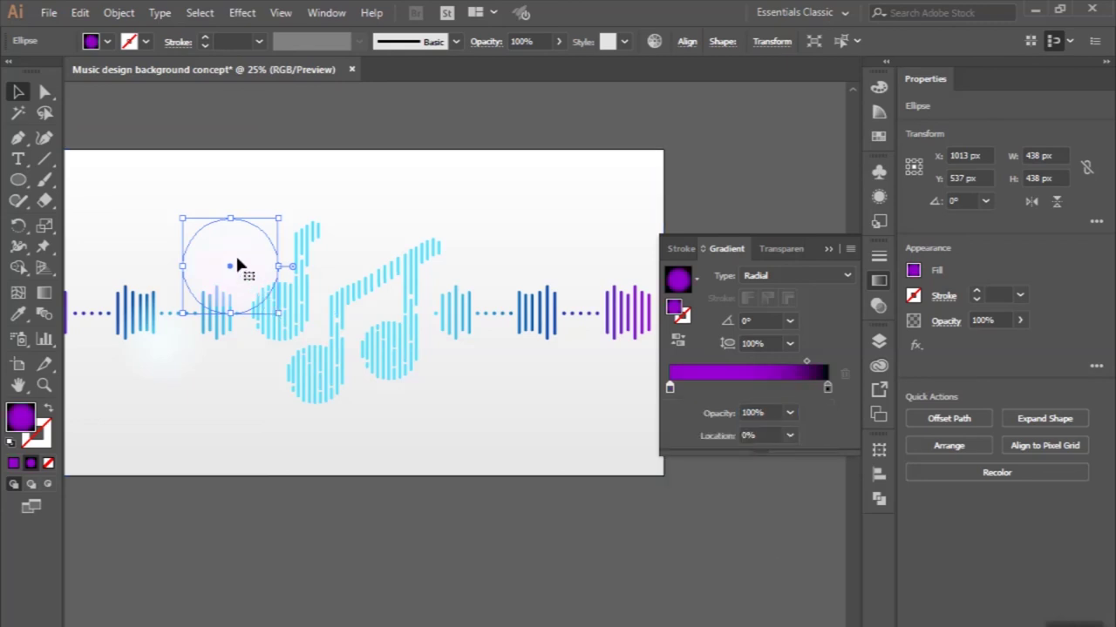
left_click_drag(237, 266, 455, 294)
left_click(420, 558)
left_click(445, 340)
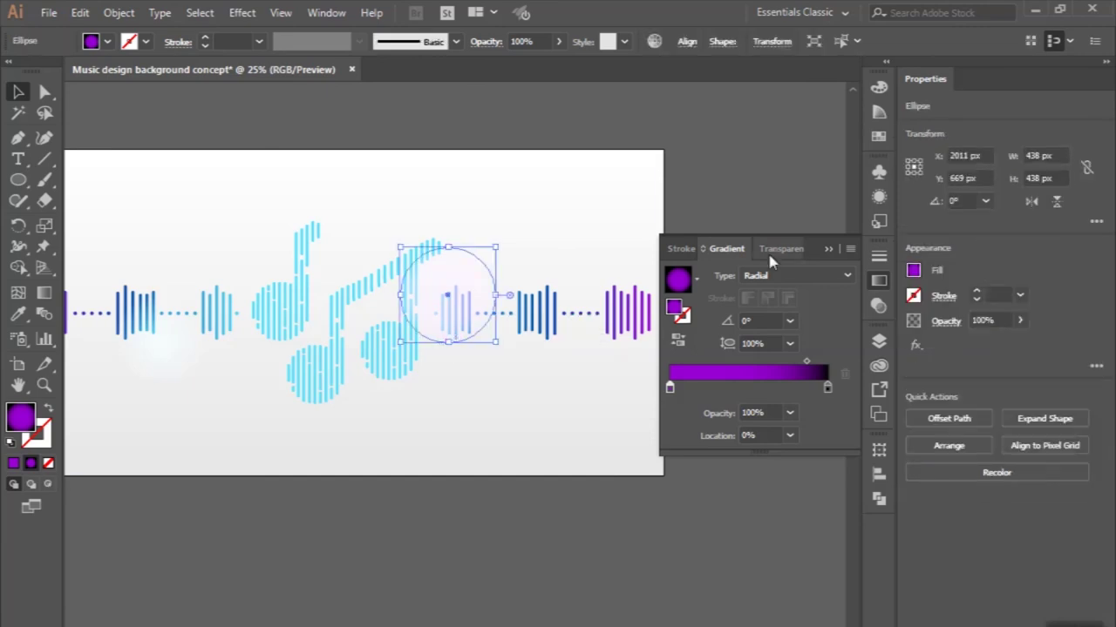
Resize the purple glow and place it over the first note.
left_click(774, 251)
scroll(486, 303, "up", 1)
scroll(486, 303, "down", 1)
mouse_move(498, 230)
left_mouse_down()
mouse_move(468, 264)
mouse_move(384, 242)
left_mouse_up()
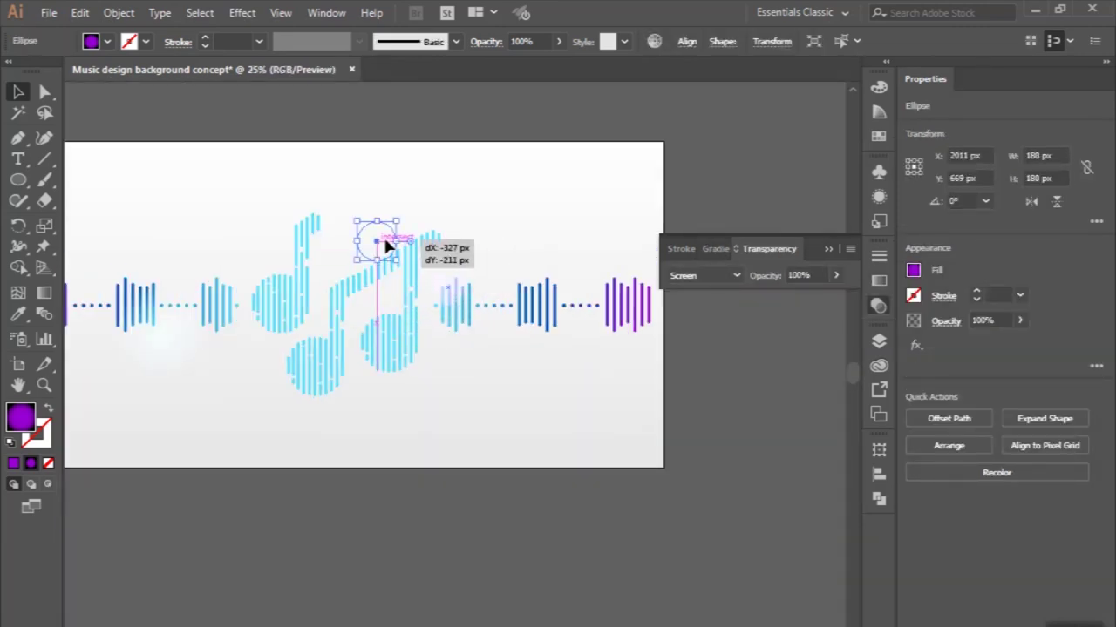
left_click(388, 491)
scroll(391, 341, "down", 1)
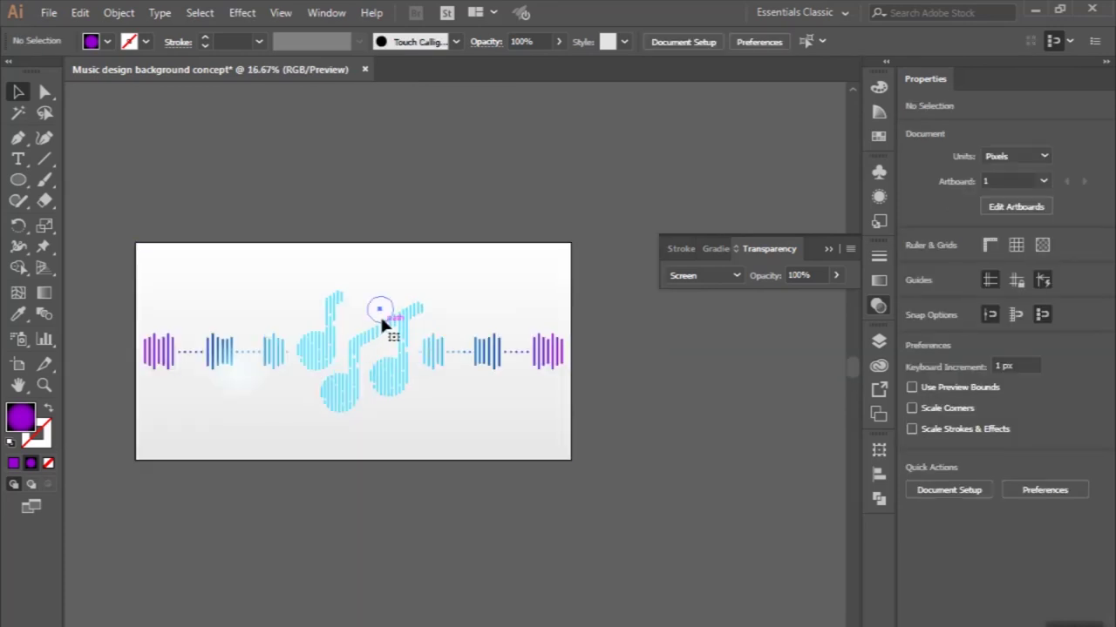
scroll(384, 324, "up", 1)
left_click(374, 319)
mouse_move(387, 321)
left_mouse_down()
mouse_move(381, 349)
mouse_move(268, 373)
left_mouse_up()
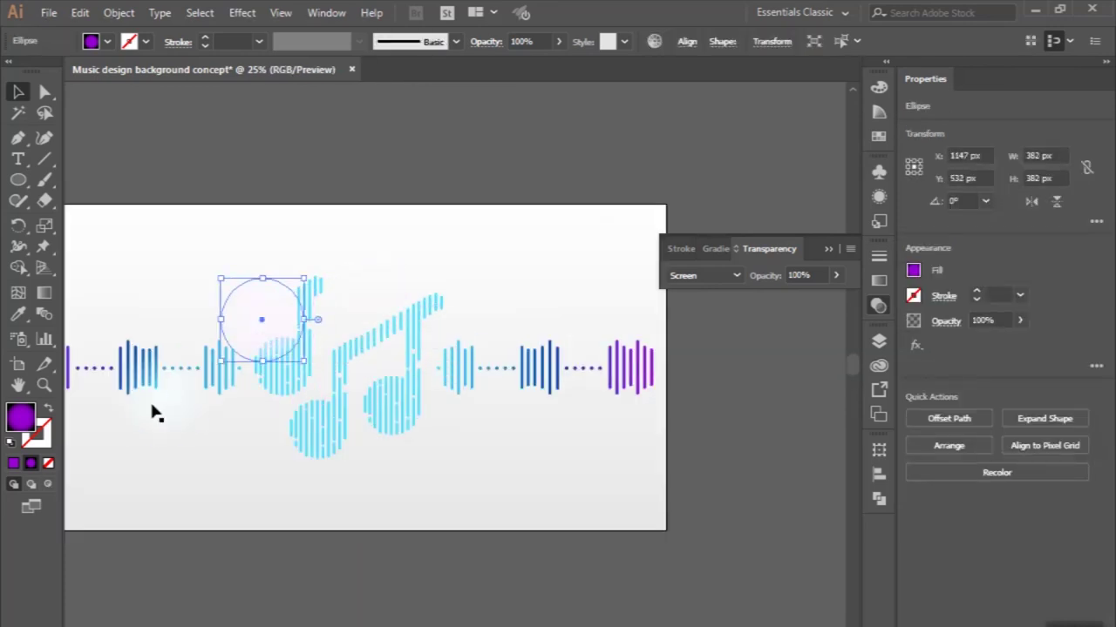
Spread the remaining glows onto the second note and toward the right-hand bars.
mouse_move(171, 398)
left_mouse_down()
mouse_move(488, 362)
mouse_move(472, 407)
mouse_move(429, 408)
left_mouse_up()
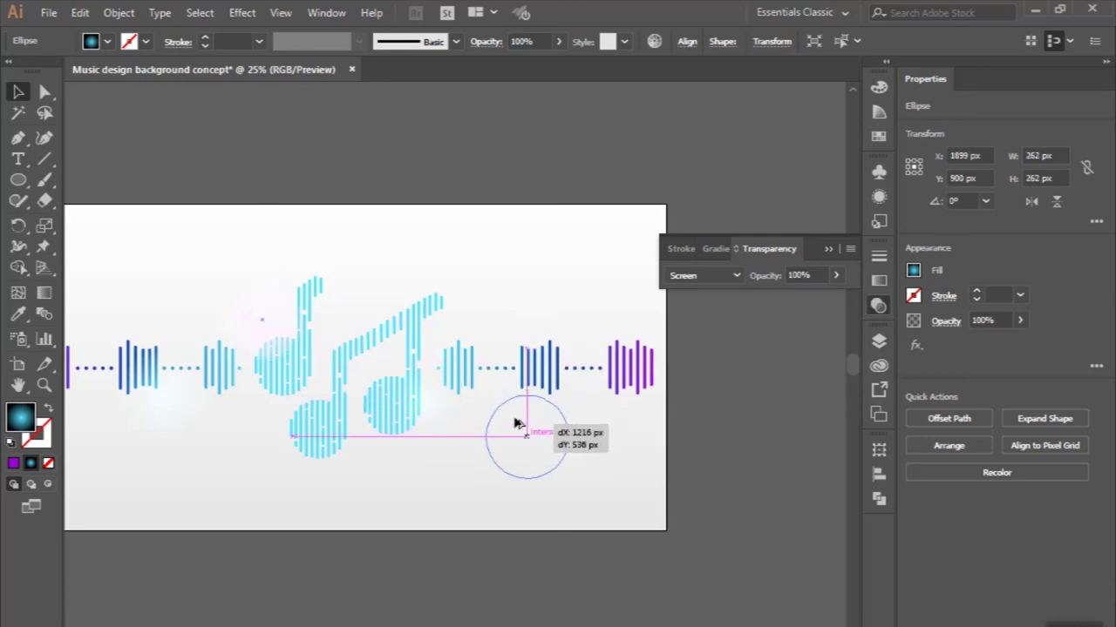
left_click_drag(259, 318, 508, 397)
key("ctrl+minus")
left_click(473, 593)
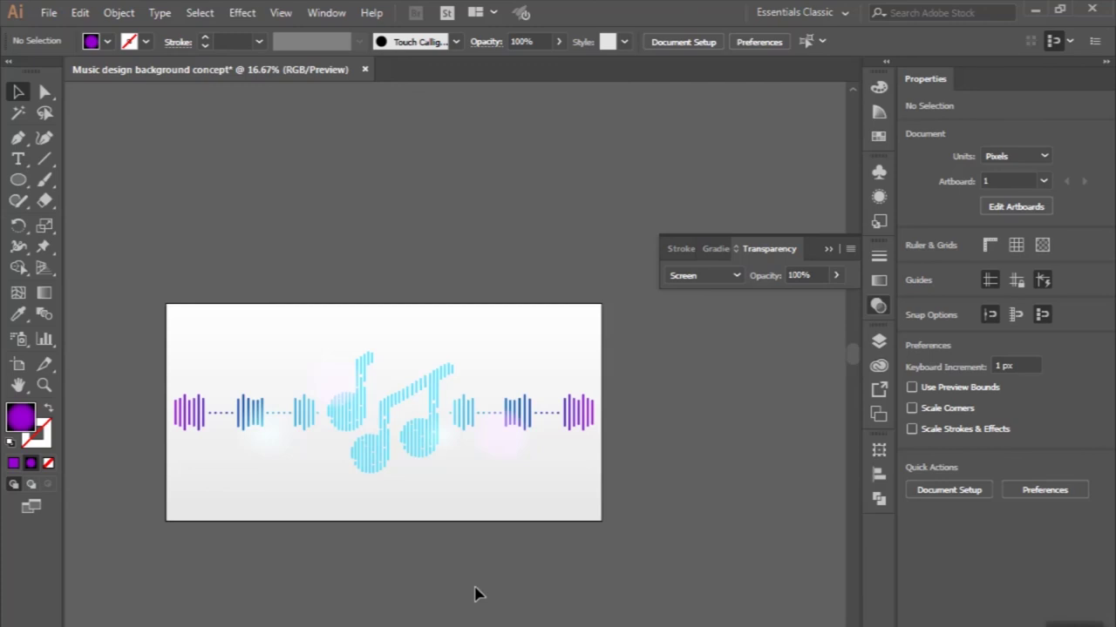
scroll(444, 441, "up", 1)
left_click_drag(437, 446, 610, 392)
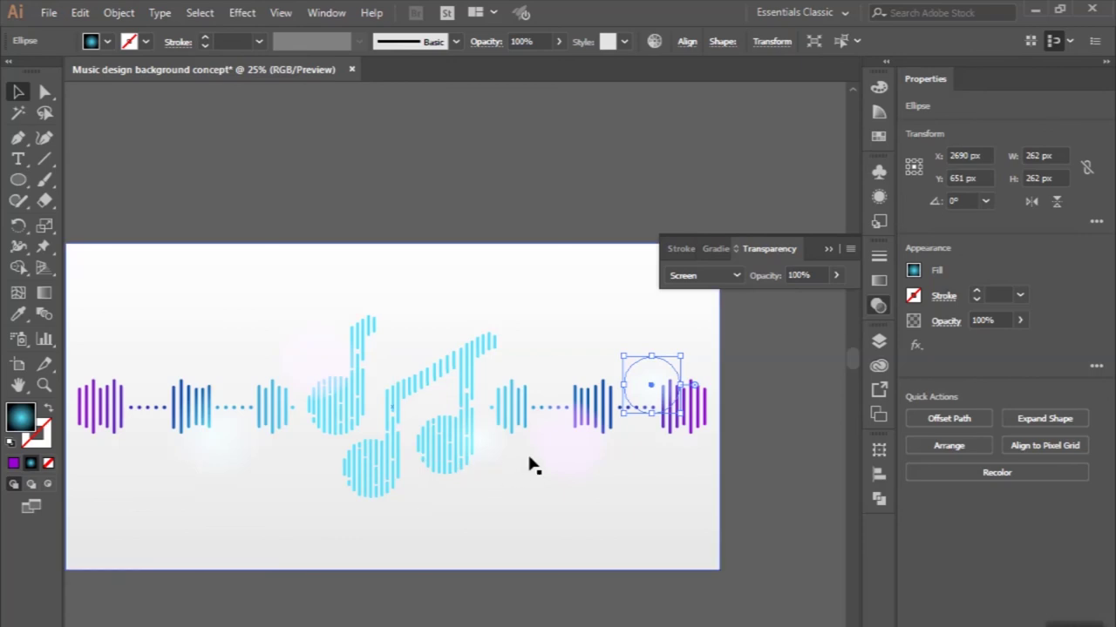
left_click(594, 452)
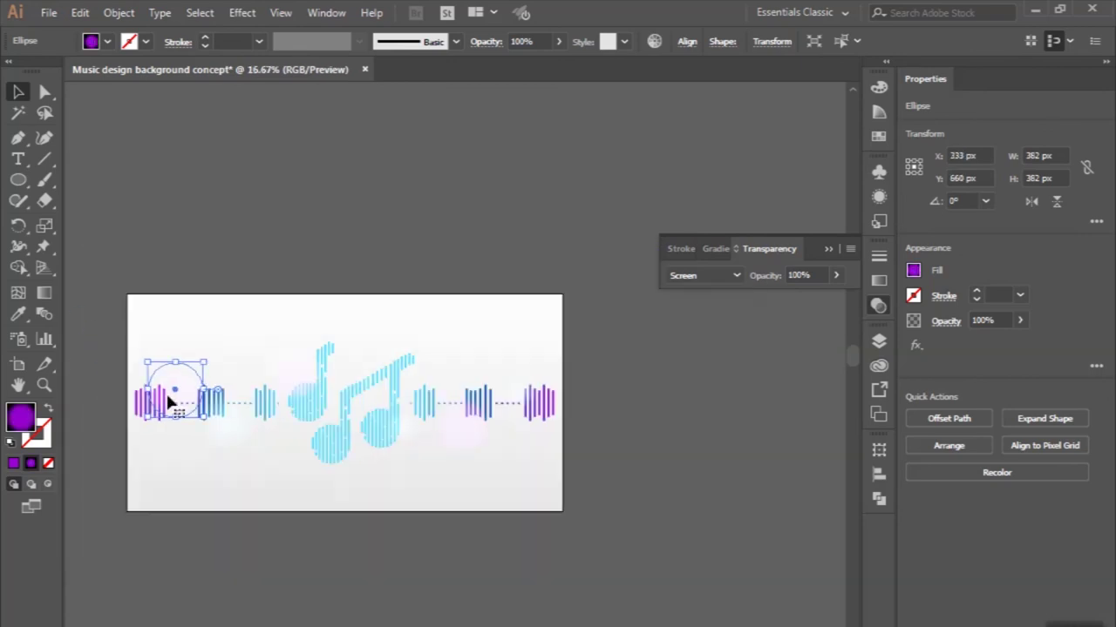
left_click(237, 165)
key("ctrl+plus")
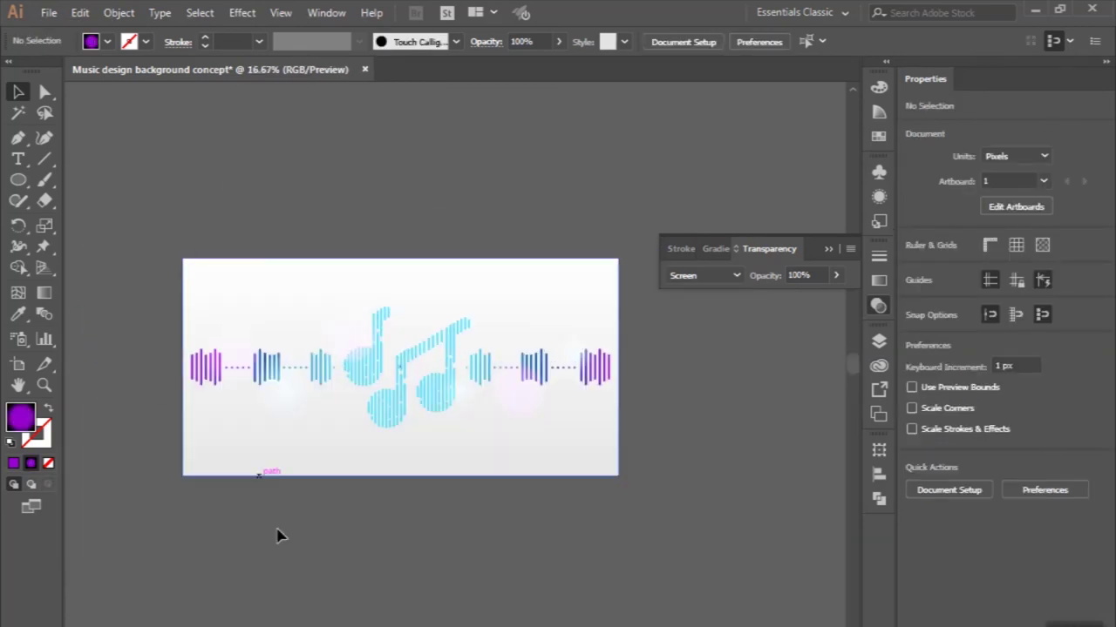
key("ctrl+plus")
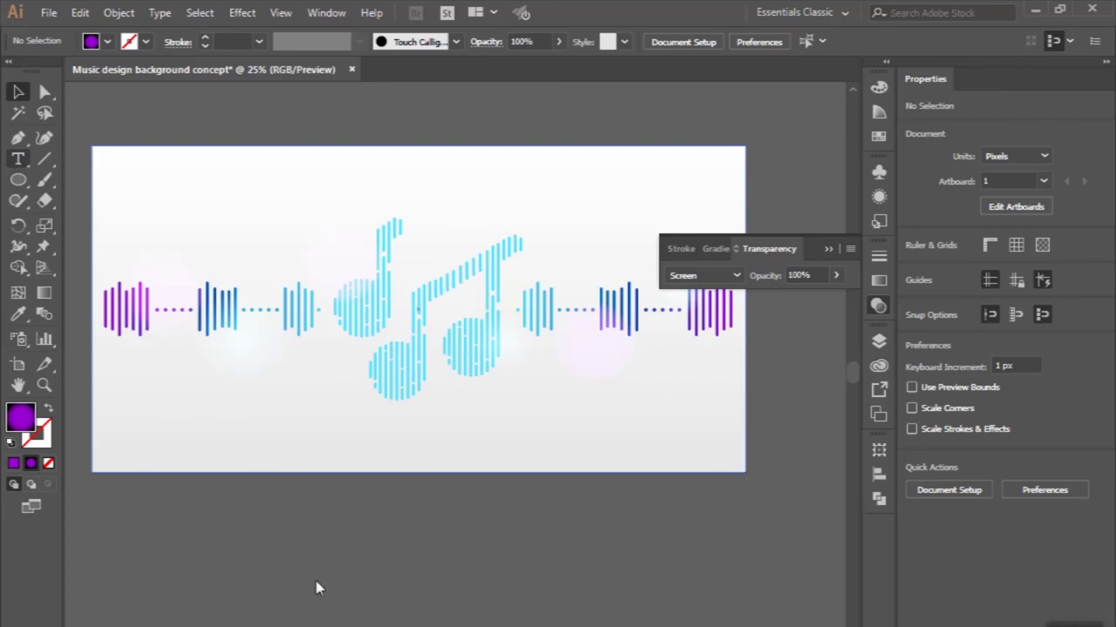
Add a MUSIC text below the notes, enlarge it, and duplicate it as BACKGROUND.
left_click(314, 426)
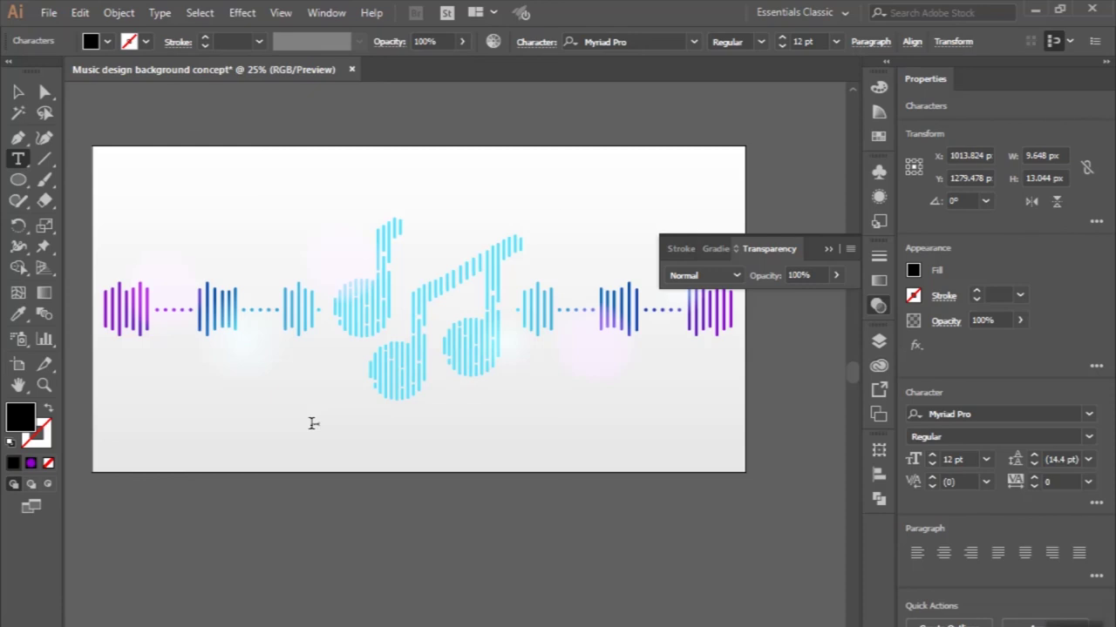
left_click(17, 92)
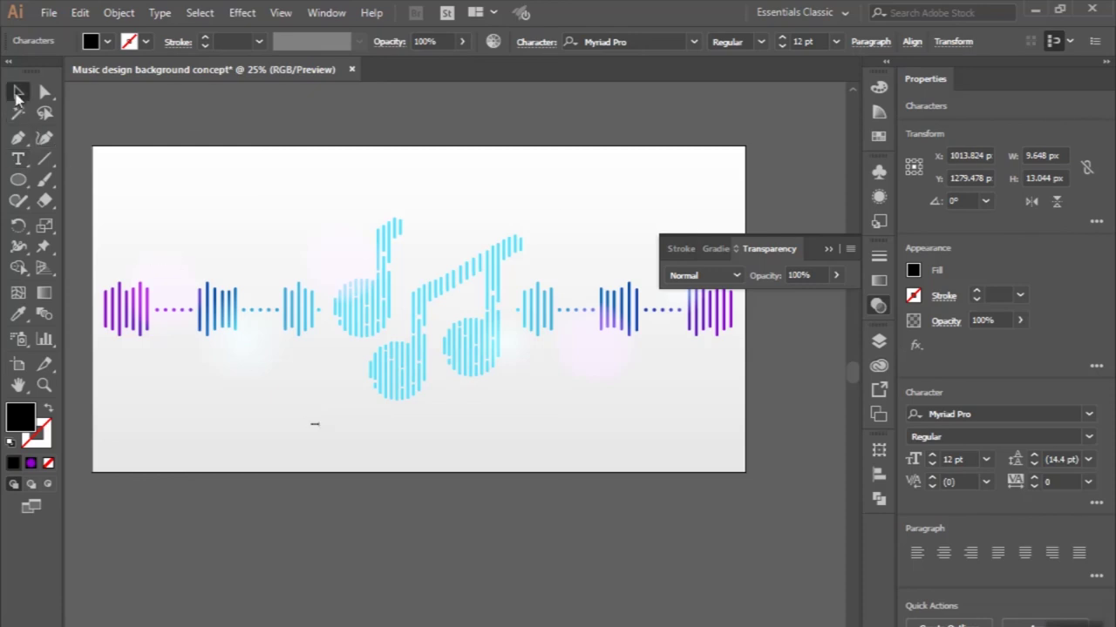
mouse_move(320, 435)
left_mouse_down()
mouse_move(393, 456)
mouse_move(338, 470)
left_mouse_up()
double_click(338, 471)
type("BACKGROUND")
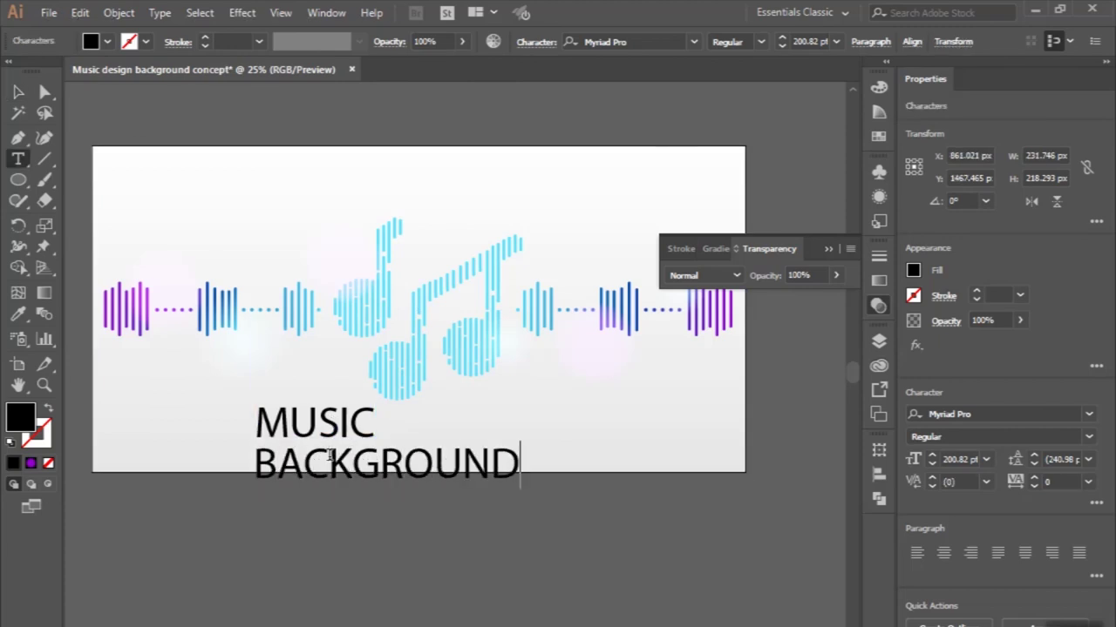
Set the BACKGROUND text's font to RoundorNonCommercial.
key("ctrl+a")
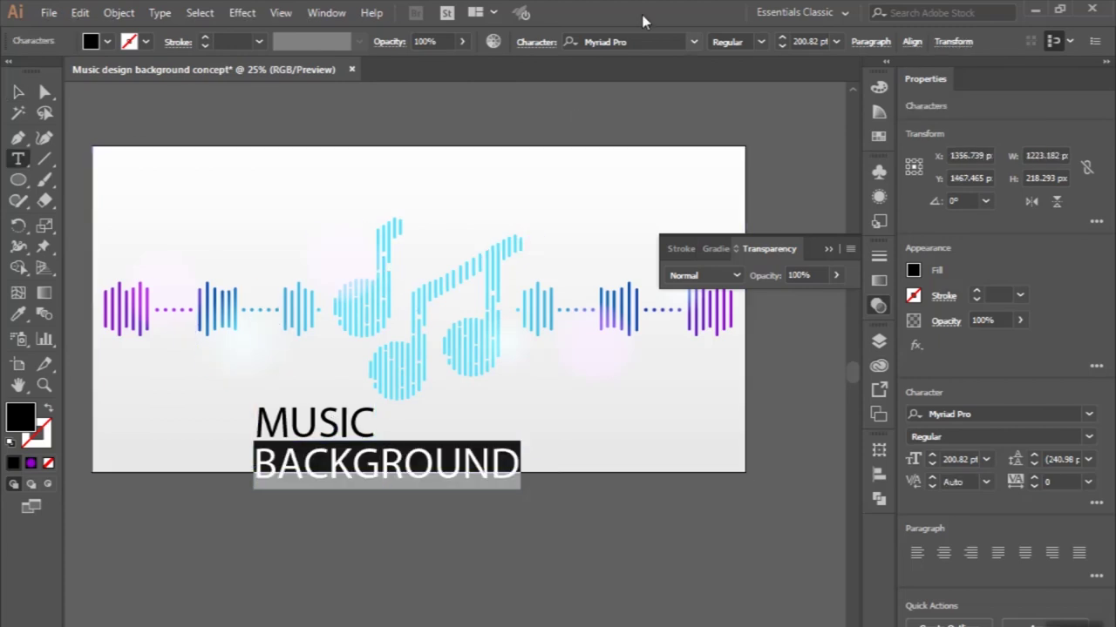
left_click(610, 41)
type("round")
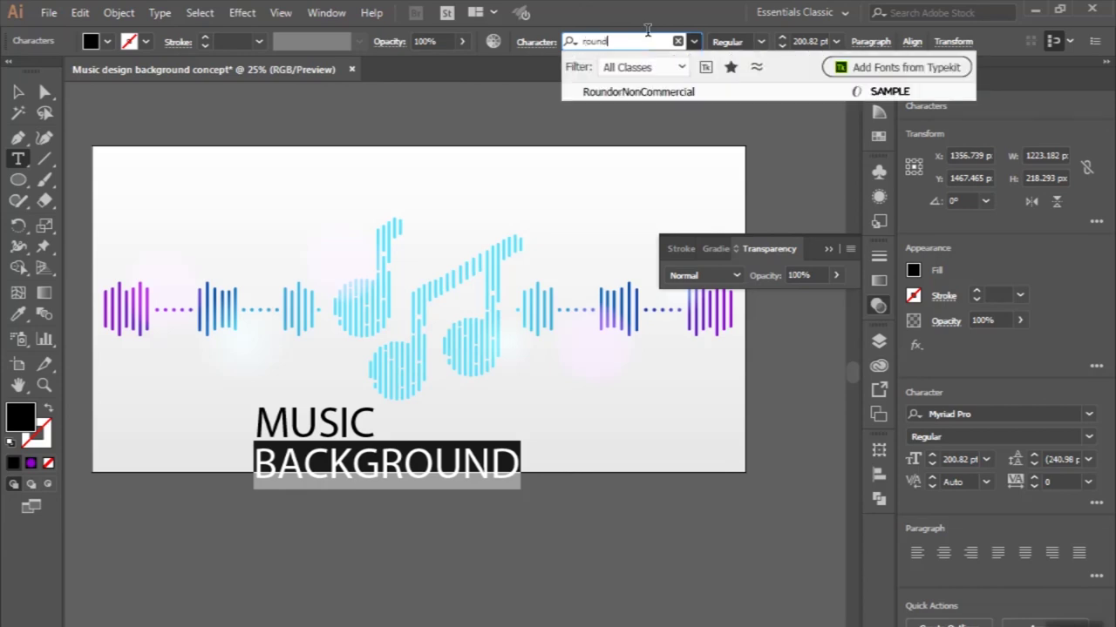
key("Return")
left_click(18, 92)
Eyedropper the Roundor font onto MUSIC and shrink BACKGROUND to about MUSIC's width.
scroll(386, 378, "up", 1)
left_click(359, 427)
left_click(17, 314)
left_click(294, 516)
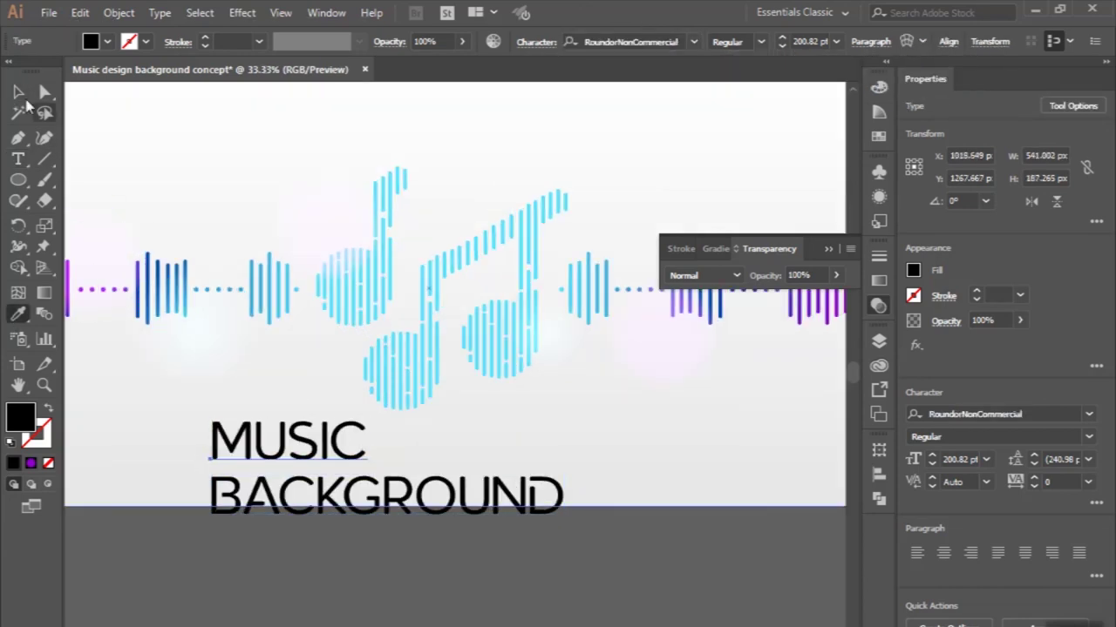
left_click(18, 92)
left_click(386, 497)
left_click_drag(563, 516, 317, 482)
Give BACKGROUND 400 tracking and enlarge MUSIC to about 221 pt.
left_click(1052, 482)
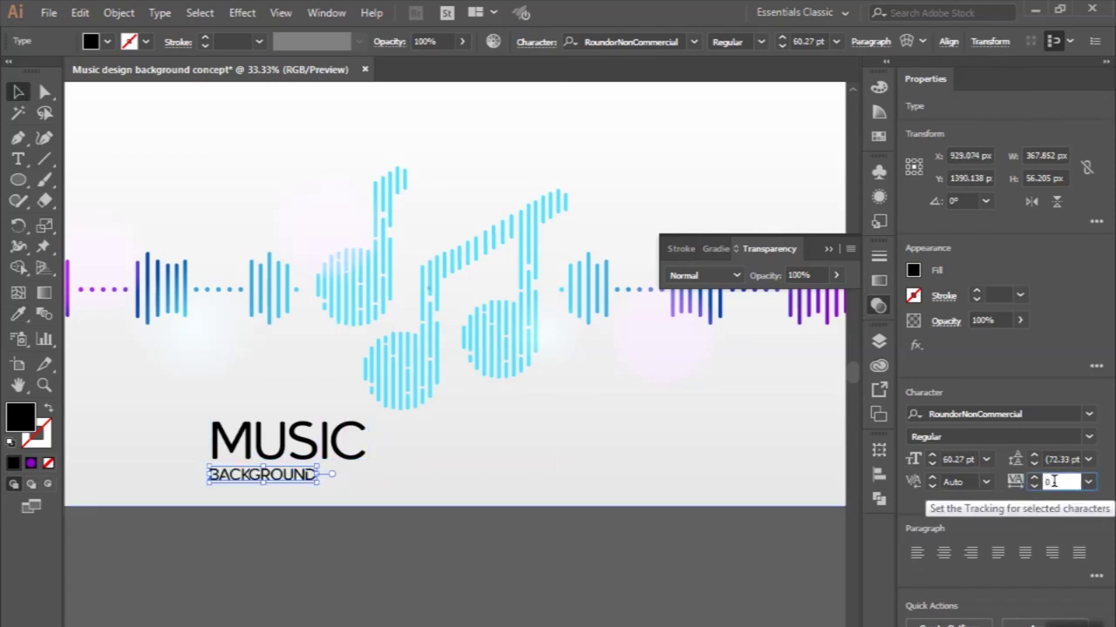
type("400")
key("Return")
scroll(336, 510, "up", 3, "alt")
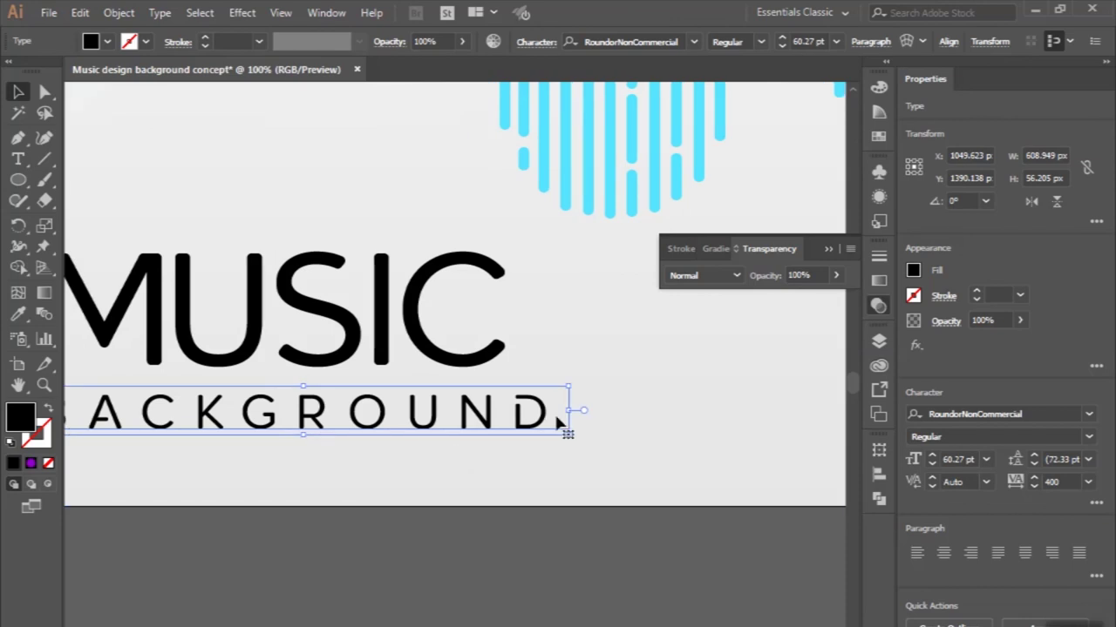
left_click(498, 344)
left_click_drag(513, 228, 558, 207)
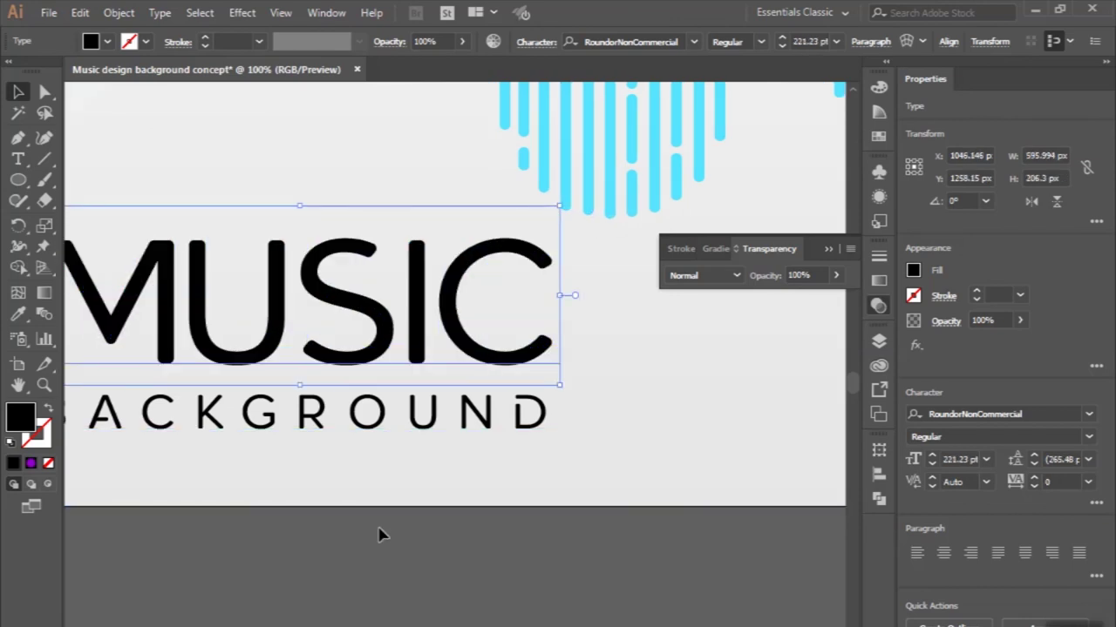
scroll(379, 535, "down", 3, "alt")
scroll(246, 503, "up", 3, "alt")
Resize BACKGROUND to match MUSIC's width and select both title lines.
left_click(212, 460)
scroll(167, 413, "up", 2, "alt")
left_click_drag(166, 413, 183, 424)
scroll(203, 471, "down", 2, "alt")
scroll(231, 325, "up", 1, "alt")
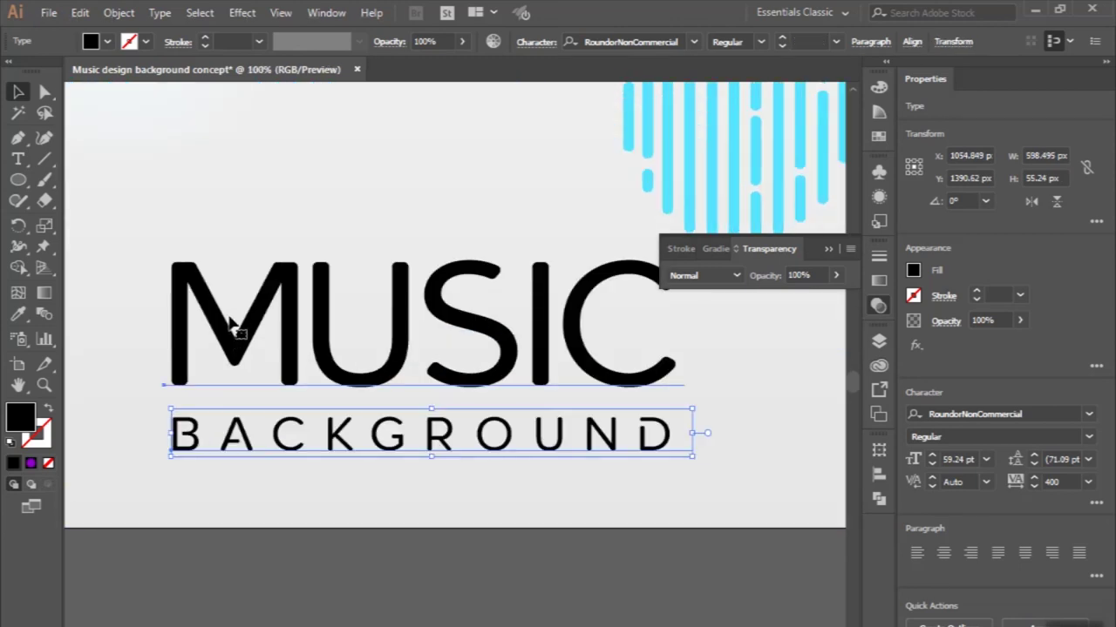
scroll(231, 325, "down", 3, "alt")
left_click(220, 321, "shift")
scroll(230, 320, "down", 3, "alt")
left_click_drag(242, 323, 243, 324)
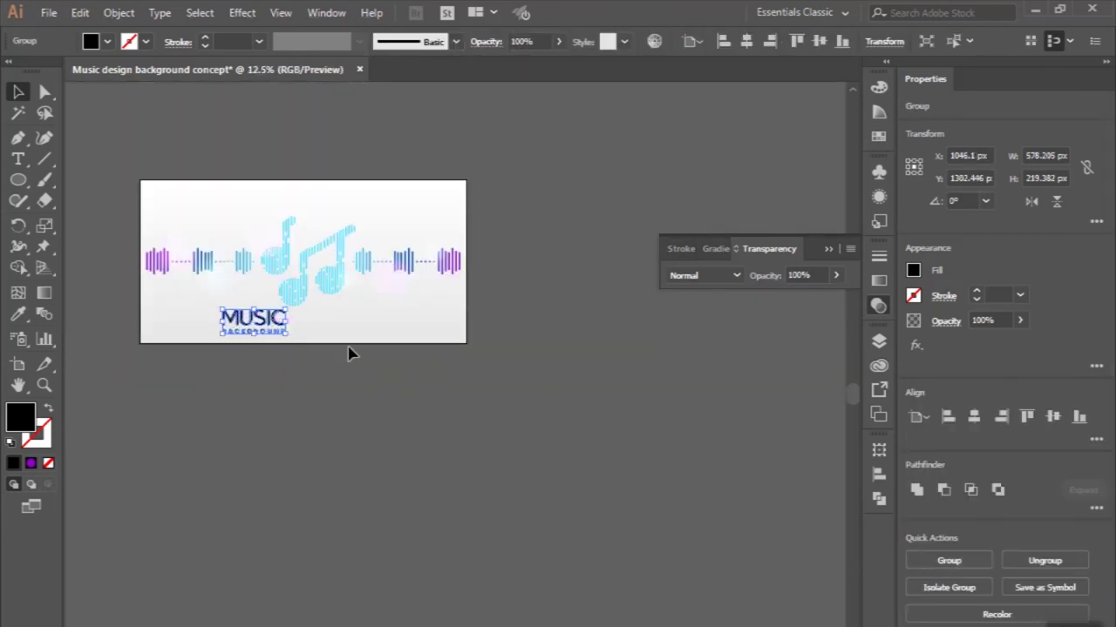
Move the MUSIC BACKGROUND title group to the artboard's top-right corner.
left_click_drag(278, 321, 427, 216)
scroll(427, 216, "up", 4)
scroll(427, 216, "up", 1)
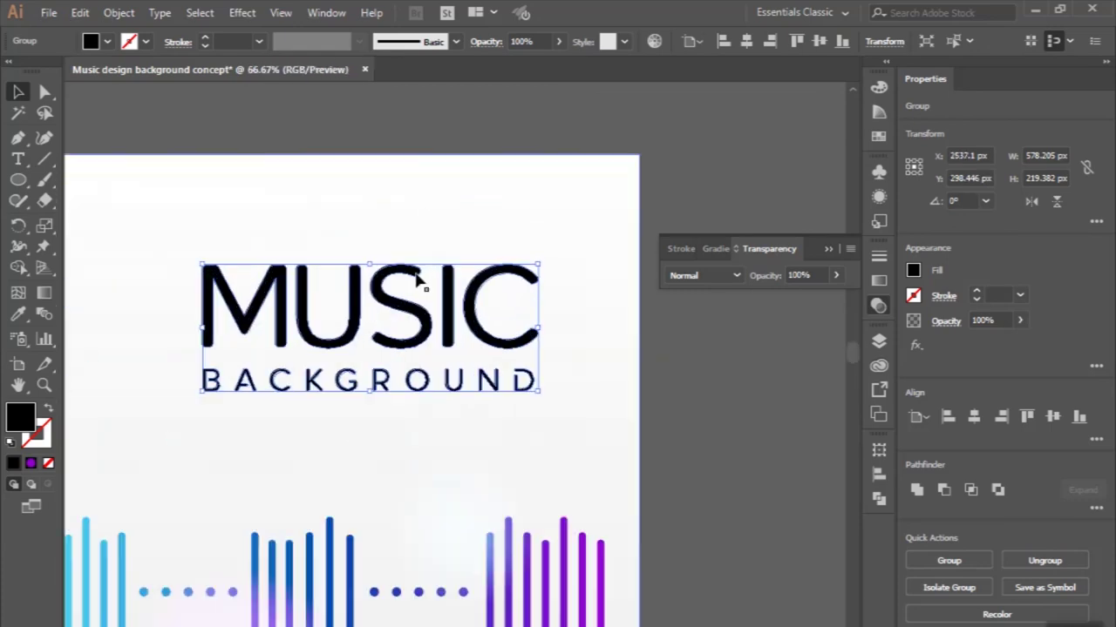
left_click_drag(512, 225, 500, 233)
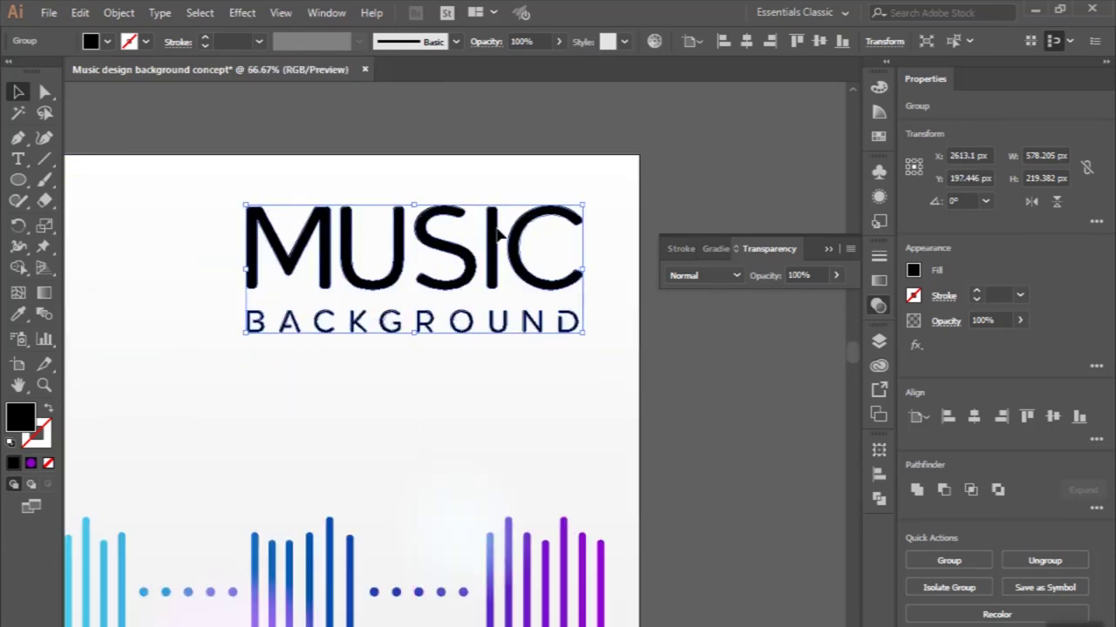
left_click(403, 110)
Shift BACKGROUND up closer under MUSIC and give it a grey fill.
scroll(423, 344, "up", 1)
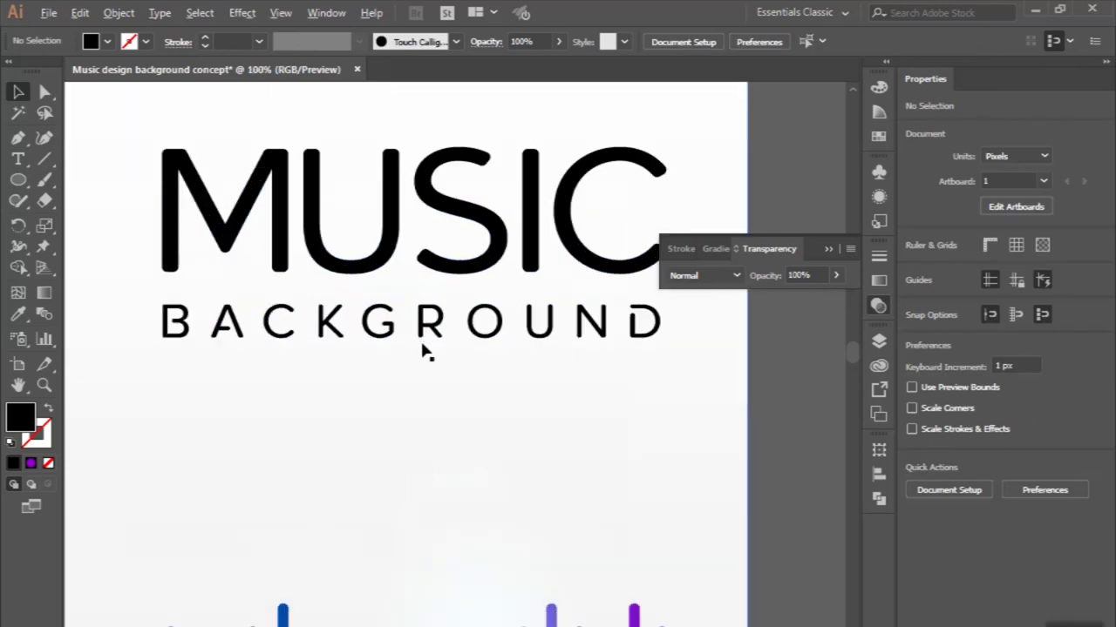
left_click_drag(421, 340, 410, 311)
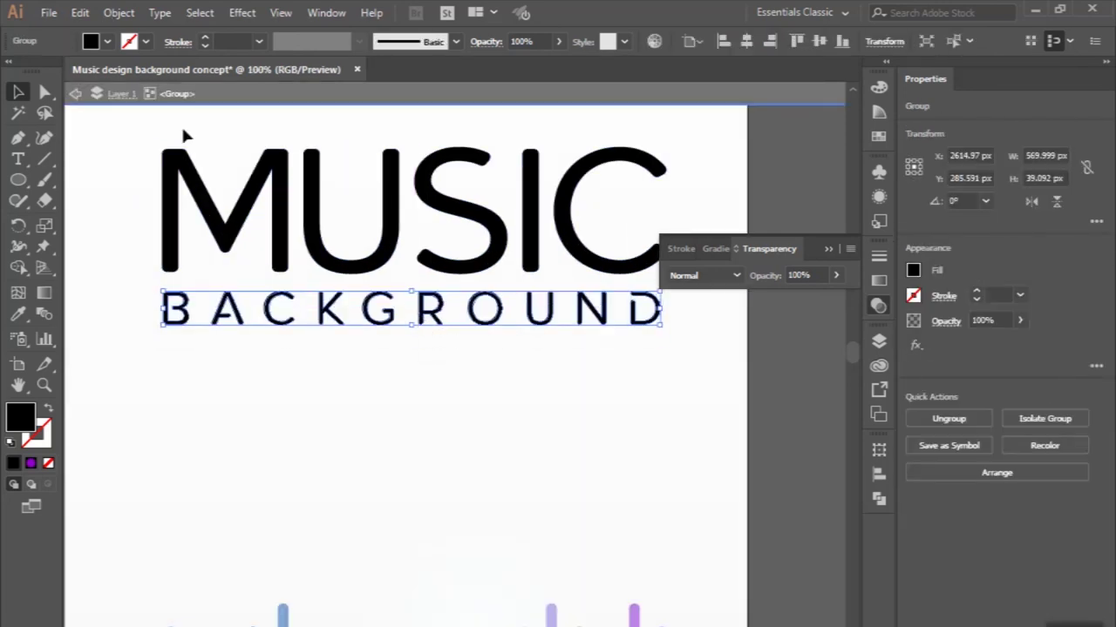
left_click(107, 42)
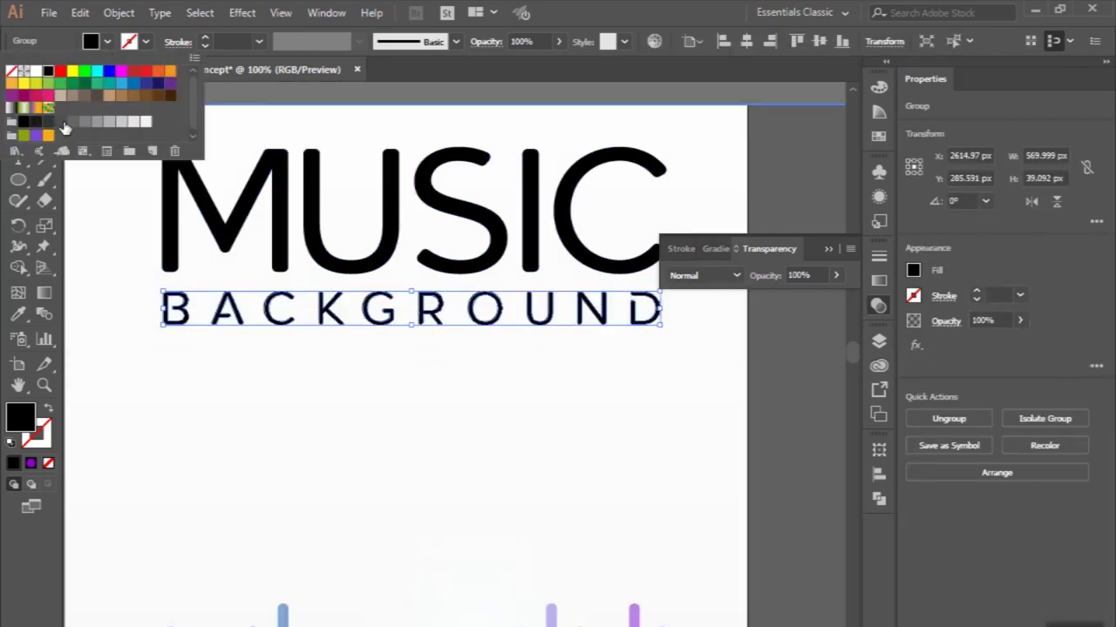
left_click(428, 142)
Clear the selection and close the Transparency panel.
scroll(428, 142, "down", 2)
left_click(615, 132)
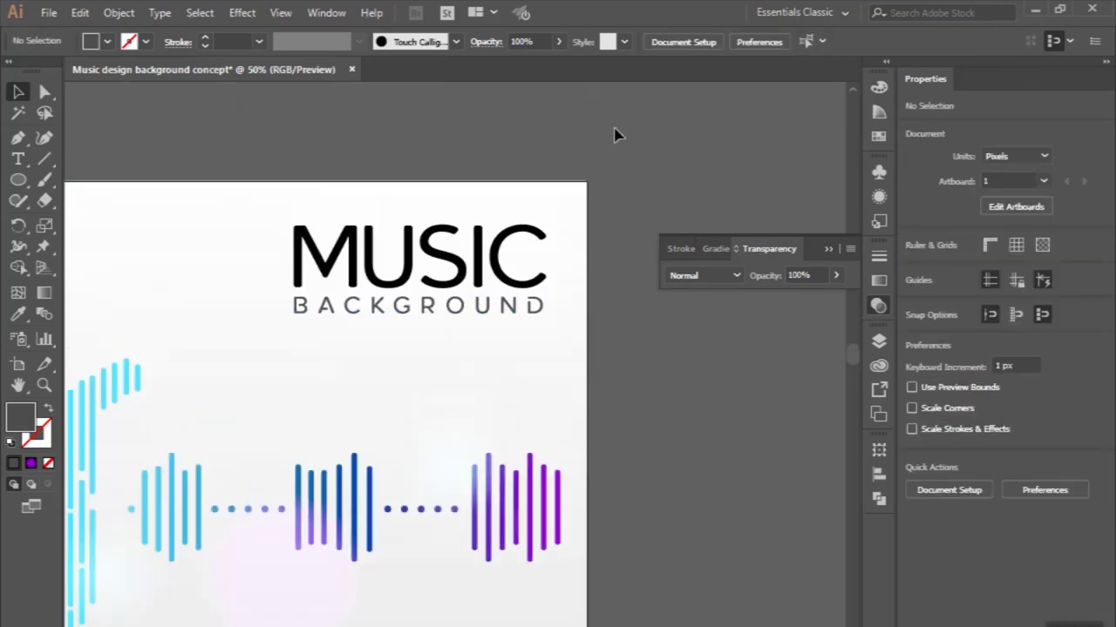
scroll(615, 135, "down", 3)
scroll(616, 135, "up", 1)
left_click(829, 250)
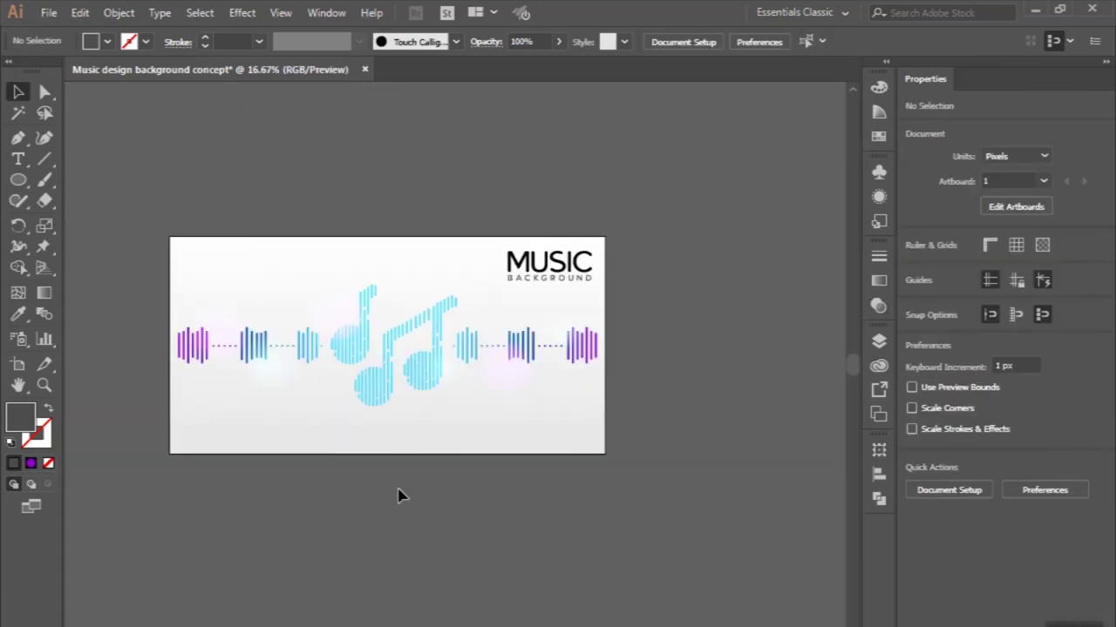